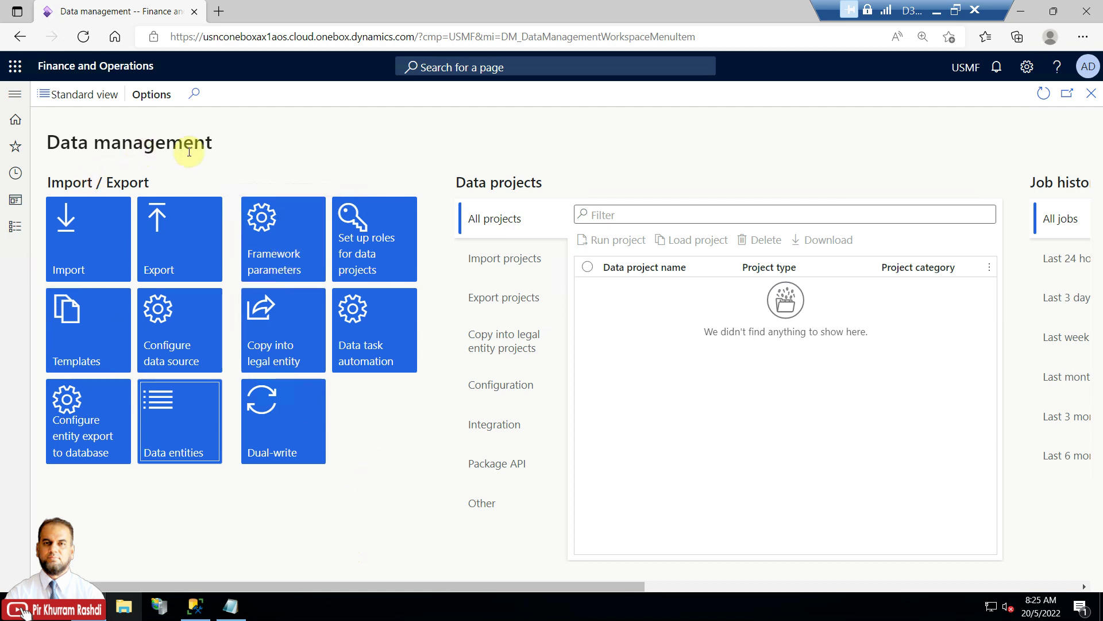
Reopen the Data management workspace from Workspaces and dismiss the entity list refreshed notice.
{"action": "left_click", "coordinate": [21, 236]}
{"action": "left_click", "coordinate": [129, 233]}
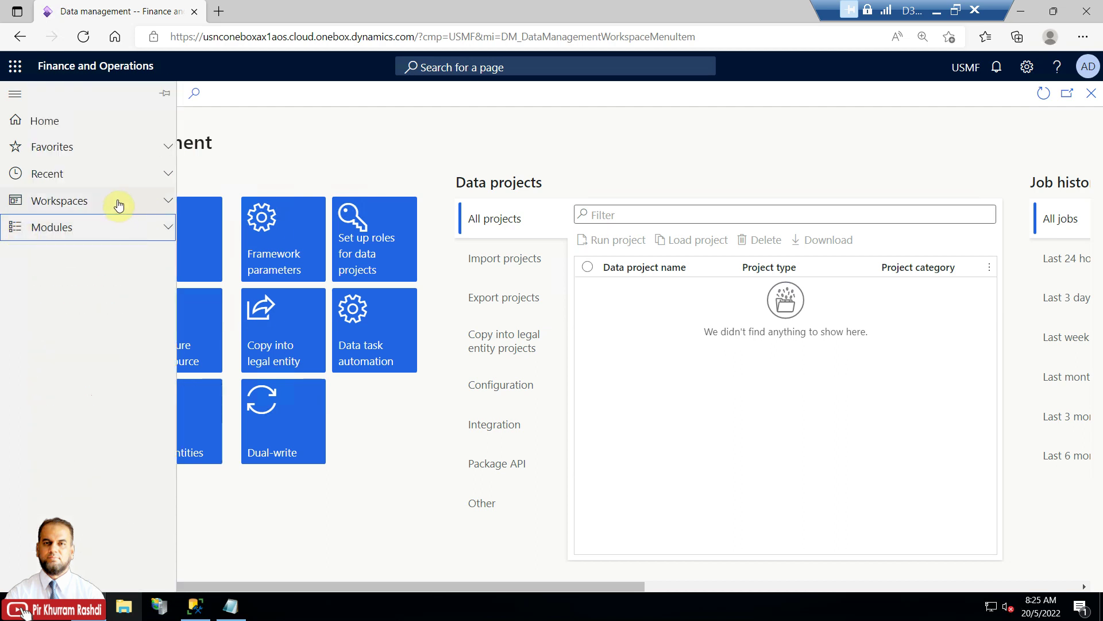
{"action": "left_click", "coordinate": [84, 205]}
{"action": "scroll", "coordinate": [95, 385], "scroll_direction": "down", "scroll_amount": 3}
{"action": "scroll", "coordinate": [95, 386], "scroll_direction": "down", "scroll_amount": 6}
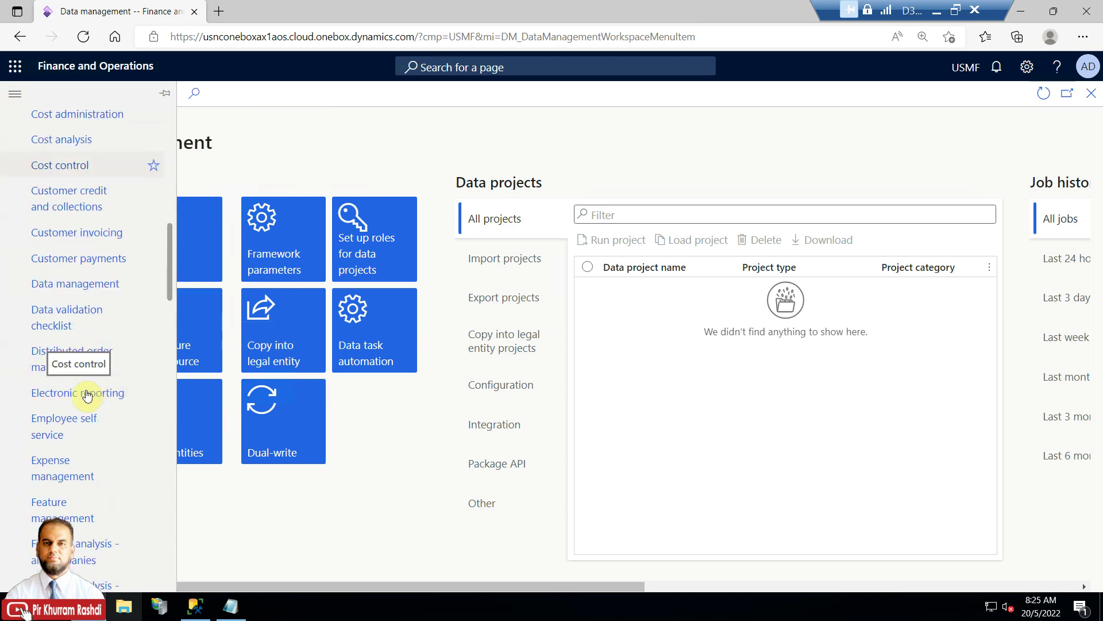
{"action": "left_click", "coordinate": [98, 285]}
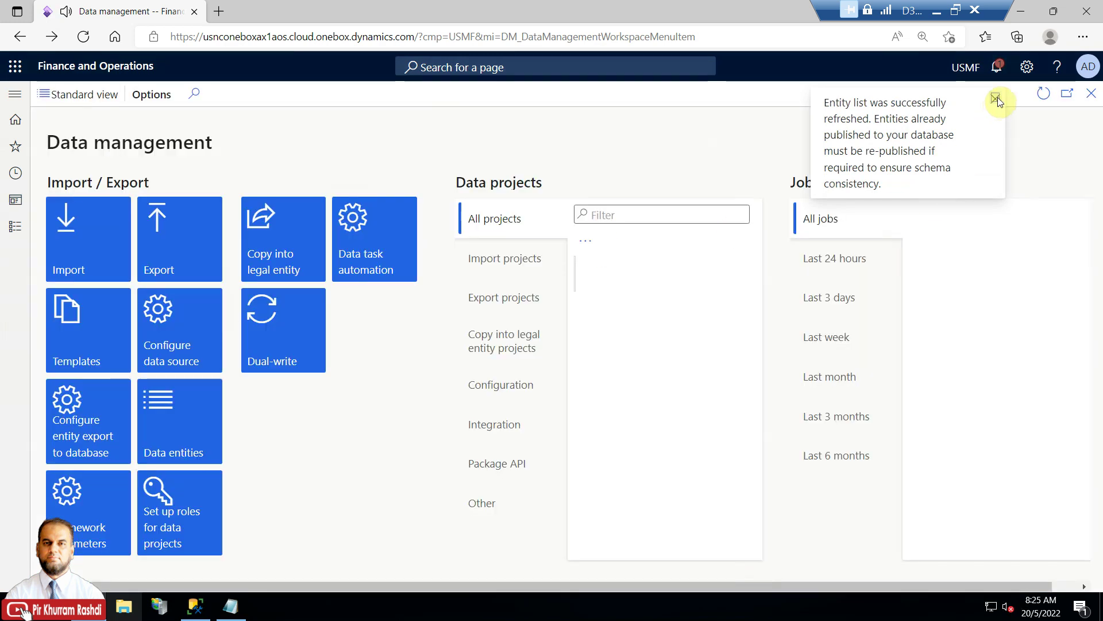
{"action": "left_click", "coordinate": [996, 98]}
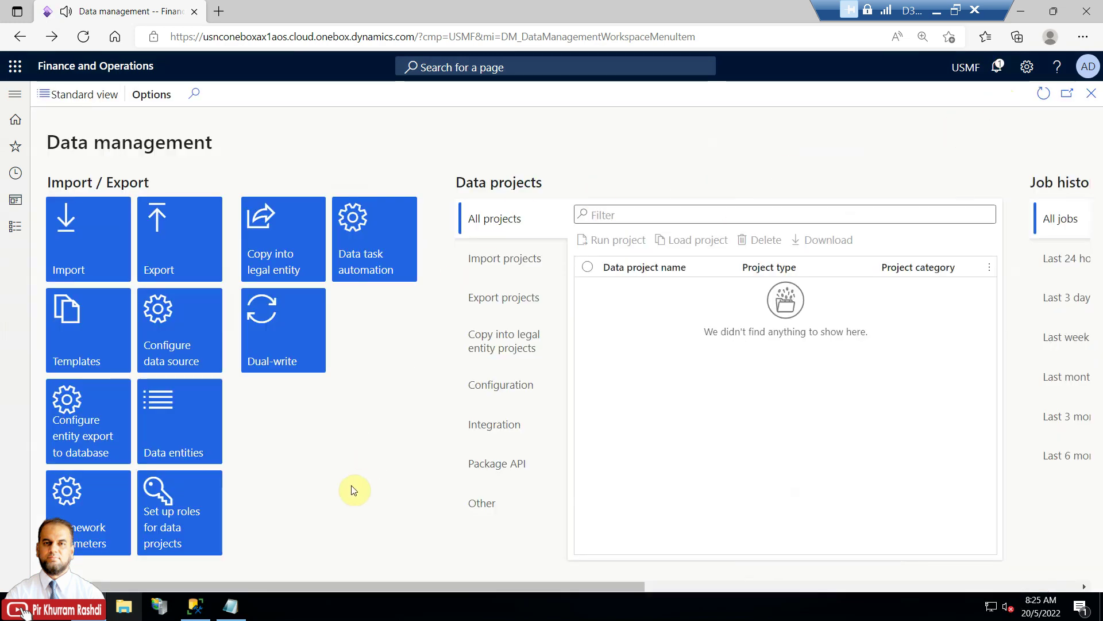
{"action": "left_click_drag", "start_coordinate": [453, 585], "coordinate": [394, 588]}
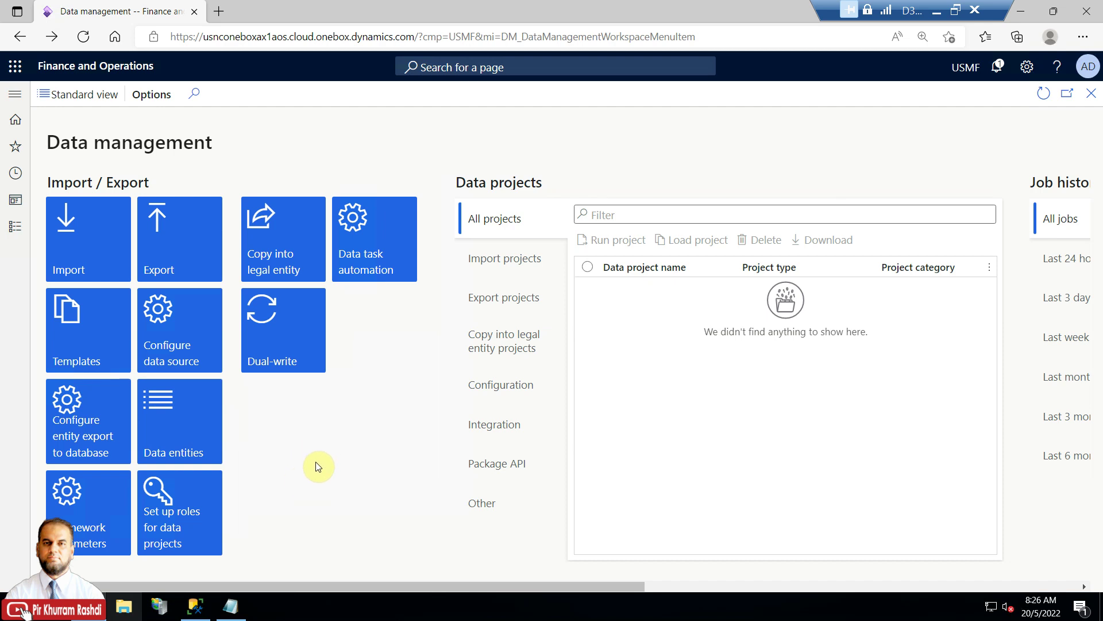
Refresh the entity list from Entity settings in the data import/export framework parameters.
{"action": "left_click", "coordinate": [69, 494]}
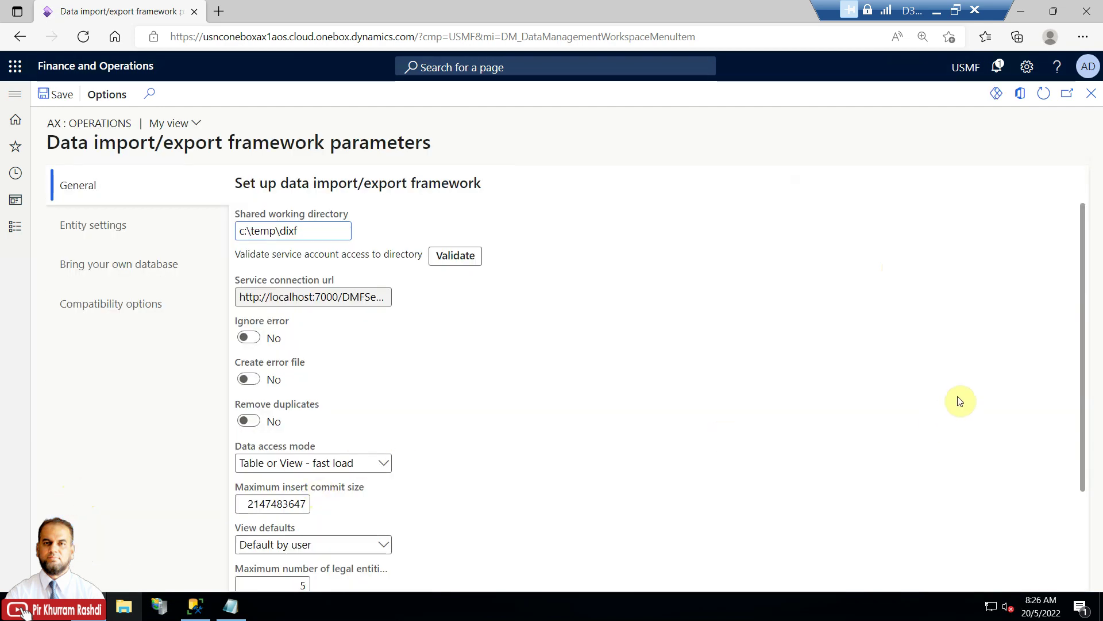
{"action": "left_click_drag", "start_coordinate": [1082, 338], "coordinate": [1077, 409]}
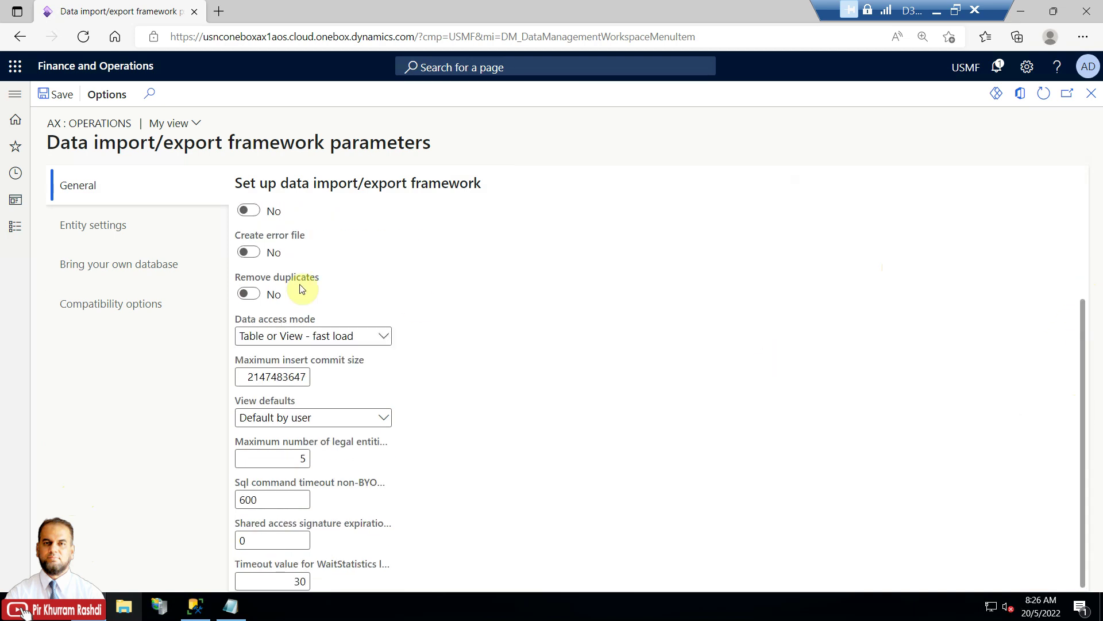
{"action": "left_click", "coordinate": [172, 232]}
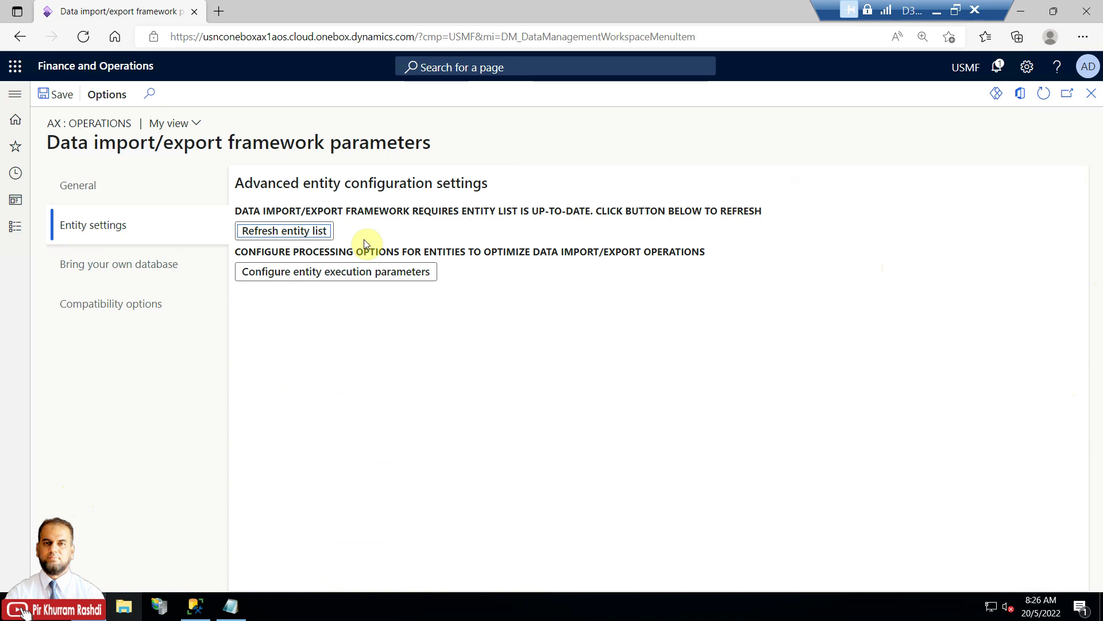
{"action": "left_click", "coordinate": [307, 239]}
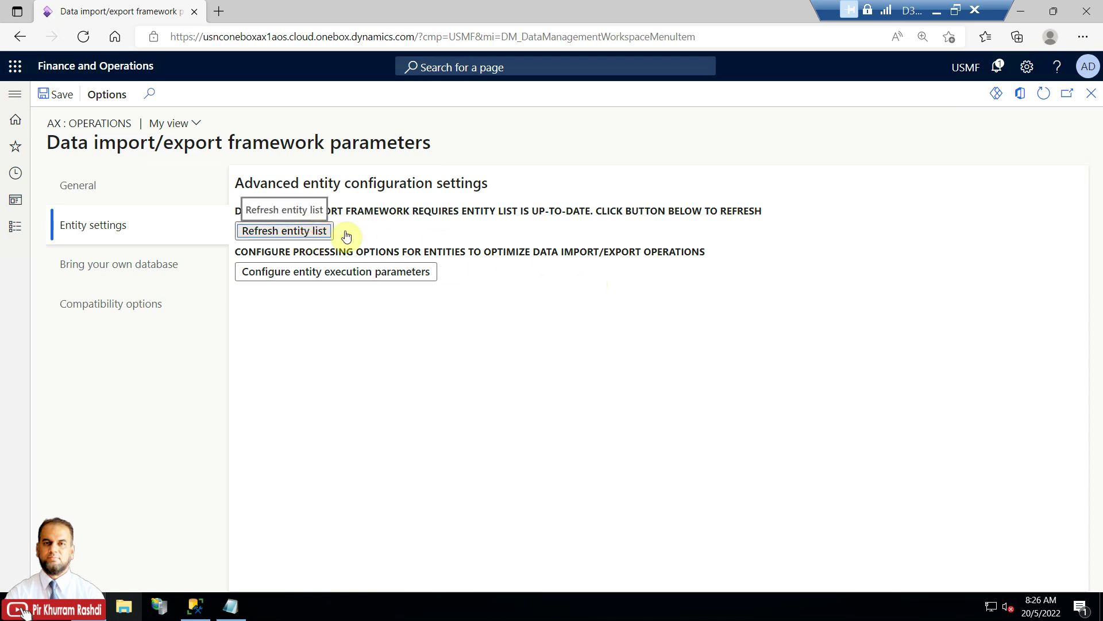
Check the Bring your own database Sql command timeout of 7200, then close the parameters.
{"action": "left_click", "coordinate": [161, 270]}
{"action": "left_click", "coordinate": [281, 289]}
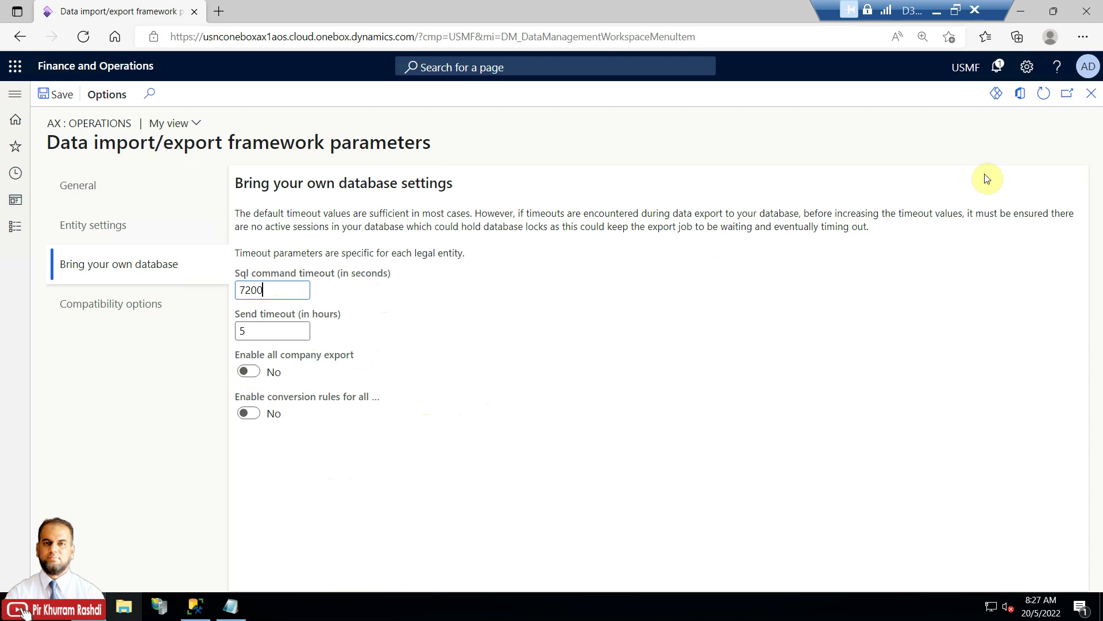
{"action": "left_click", "coordinate": [1090, 95]}
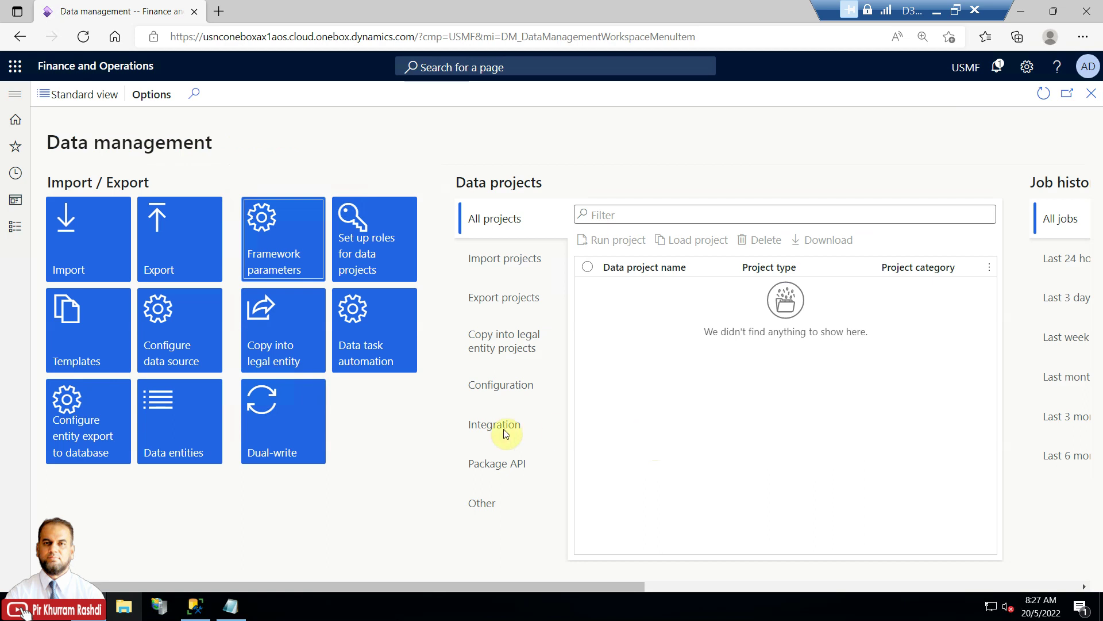
Filter target data entities to names containing 'projects', select Projects, then close the list.
{"action": "left_click", "coordinate": [199, 423]}
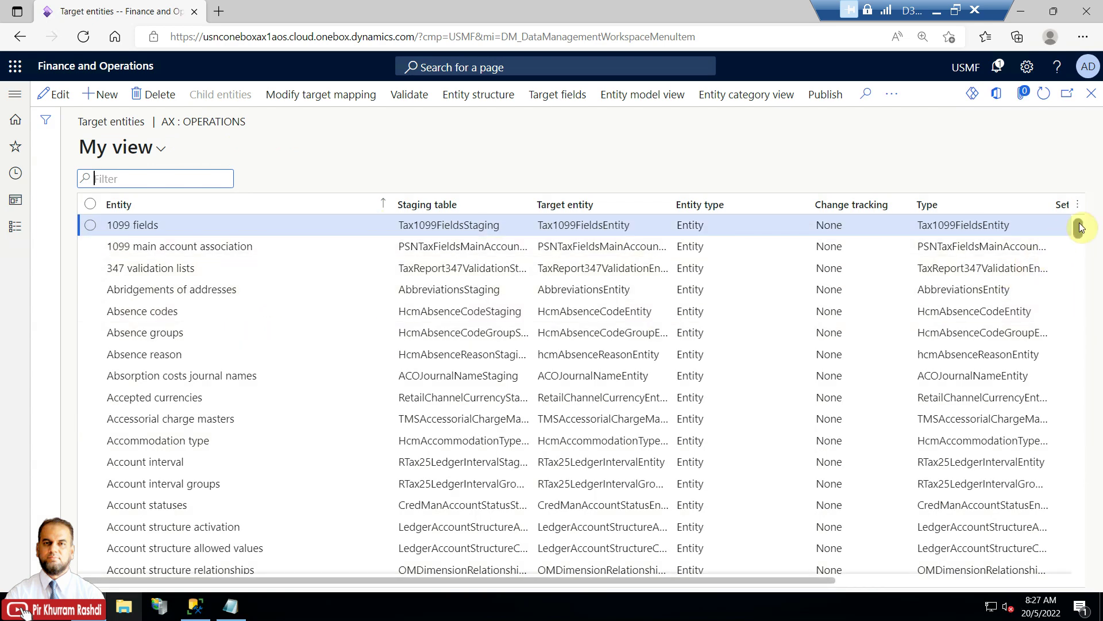
{"action": "left_click_drag", "start_coordinate": [1079, 229], "coordinate": [1087, 502]}
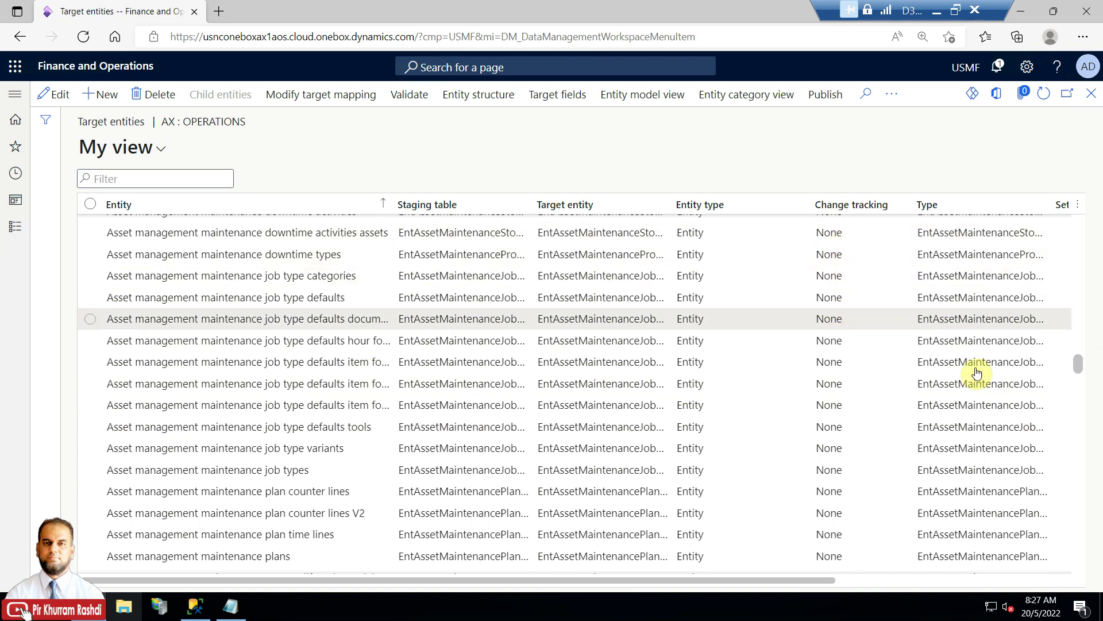
{"action": "left_click_drag", "start_coordinate": [1081, 362], "coordinate": [1079, 386]}
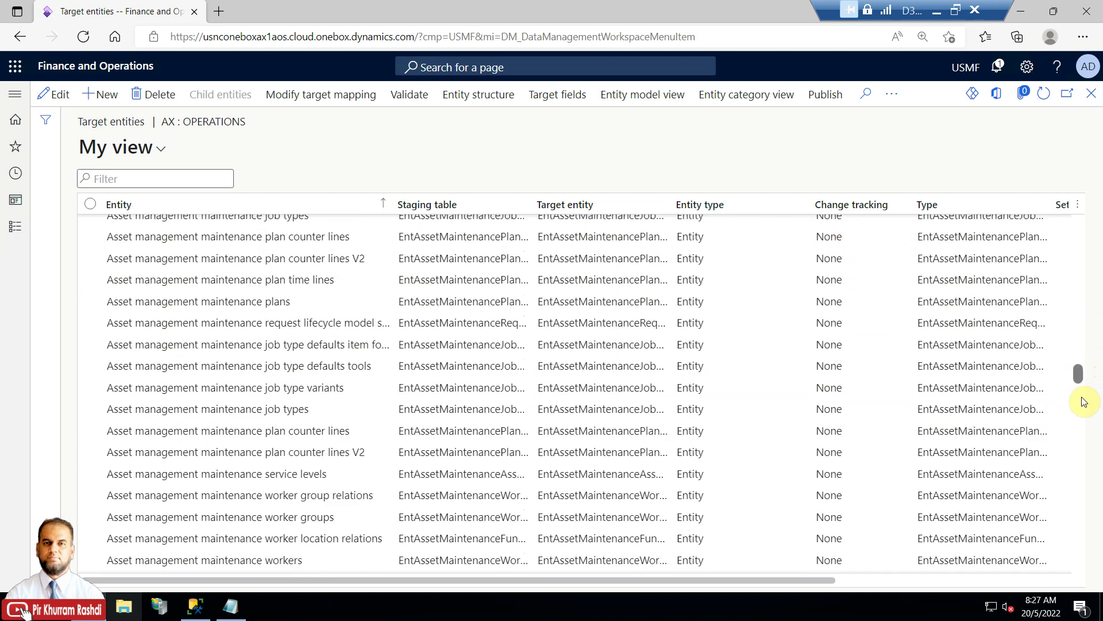
{"action": "left_click", "coordinate": [387, 208]}
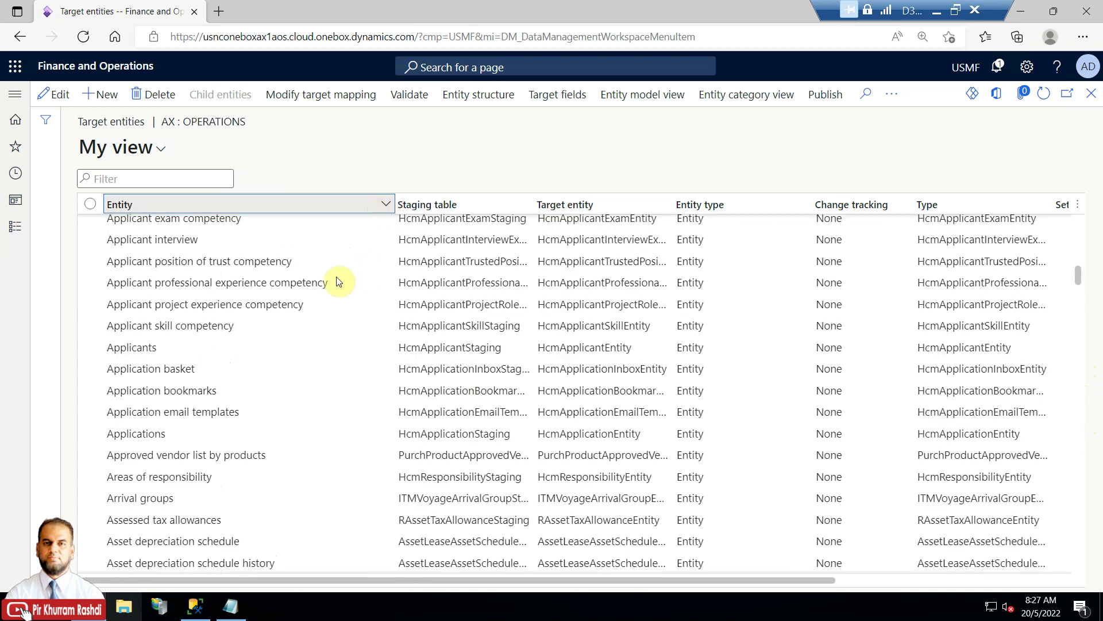
{"action": "type", "text": "projects"}
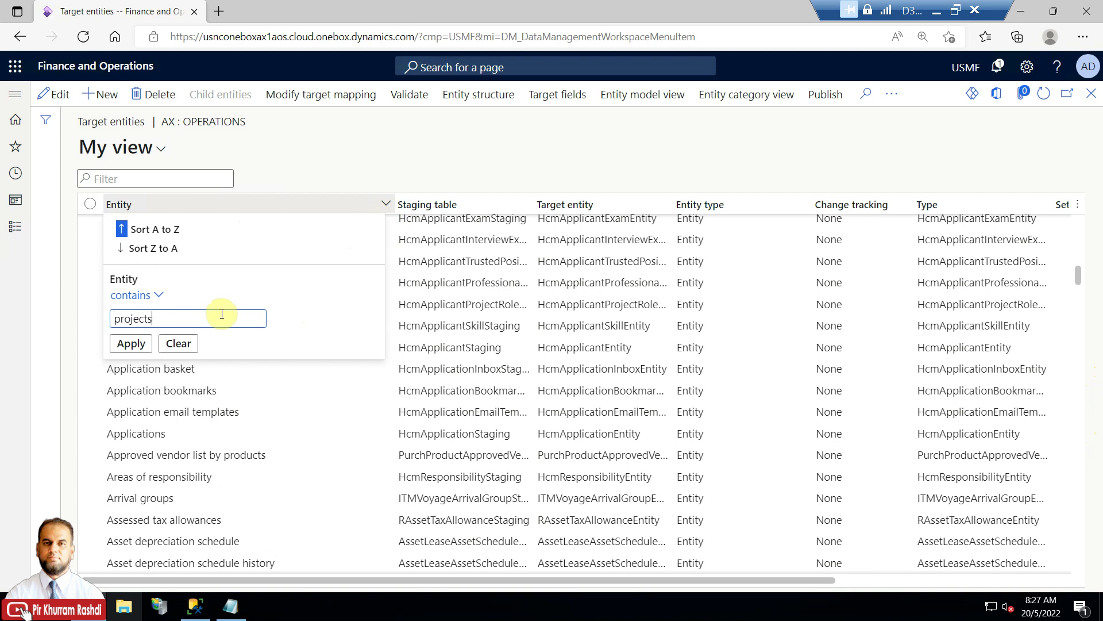
{"action": "left_click", "coordinate": [131, 343]}
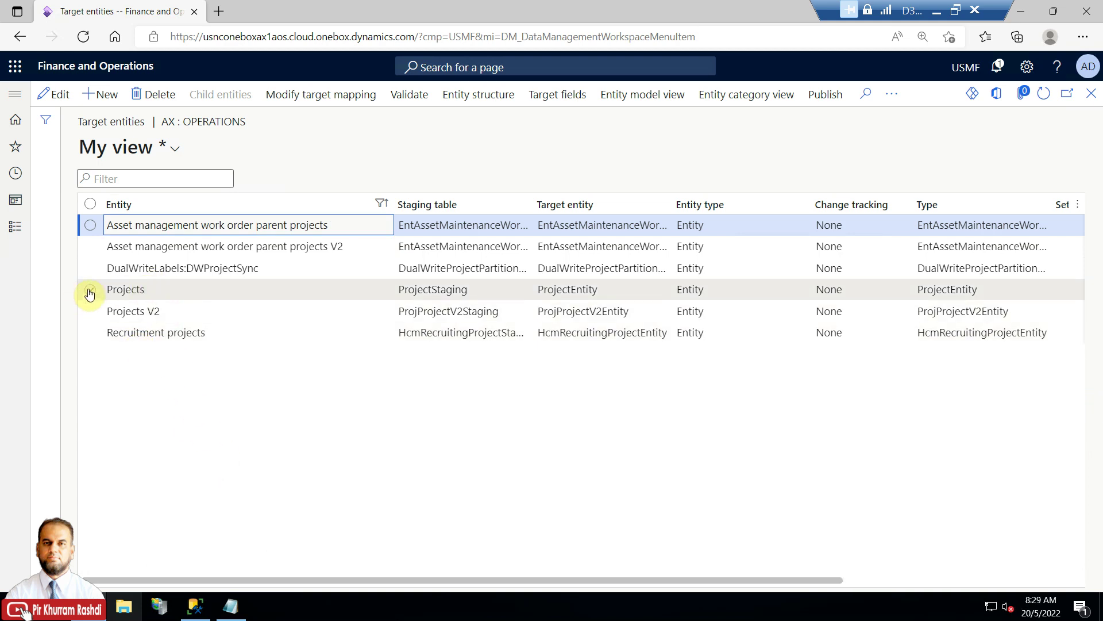
{"action": "left_click", "coordinate": [90, 289]}
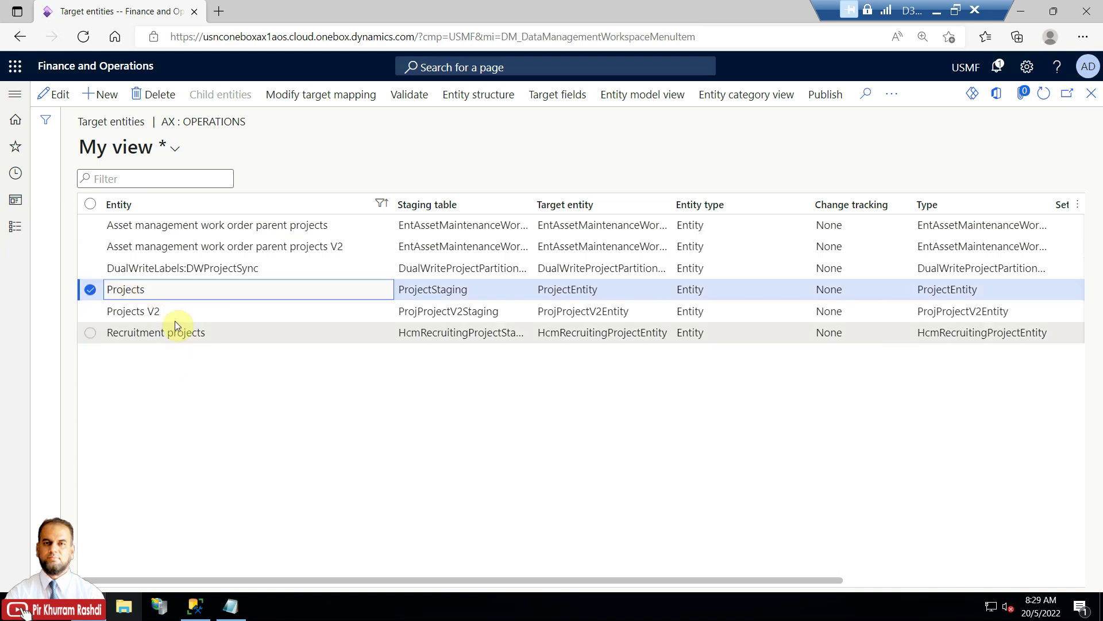
{"action": "left_click", "coordinate": [145, 291]}
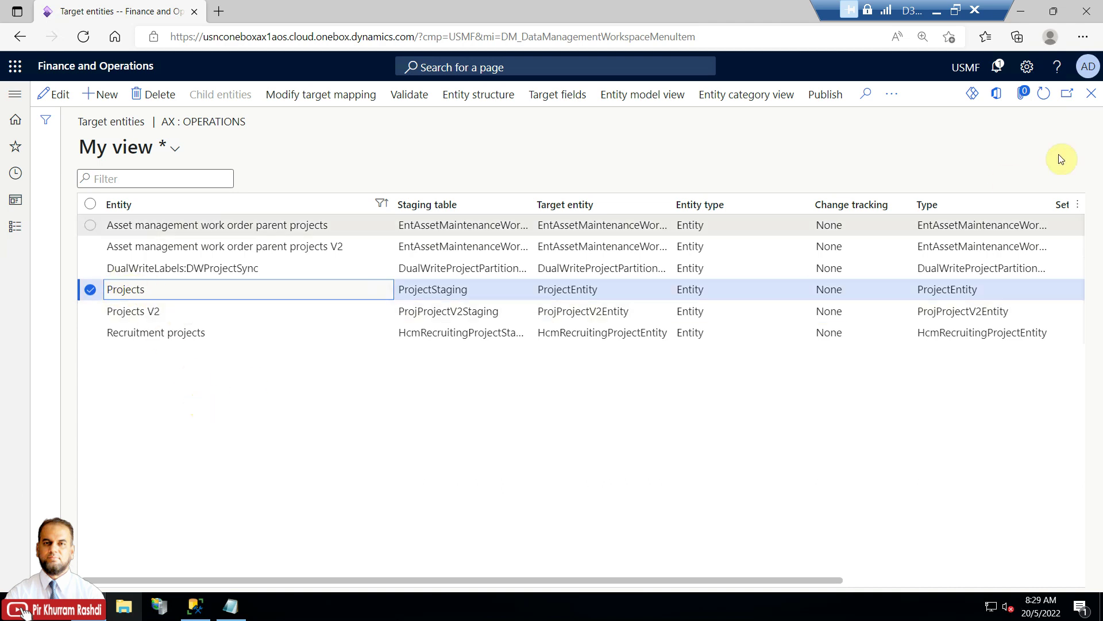
{"action": "left_click", "coordinate": [1091, 93]}
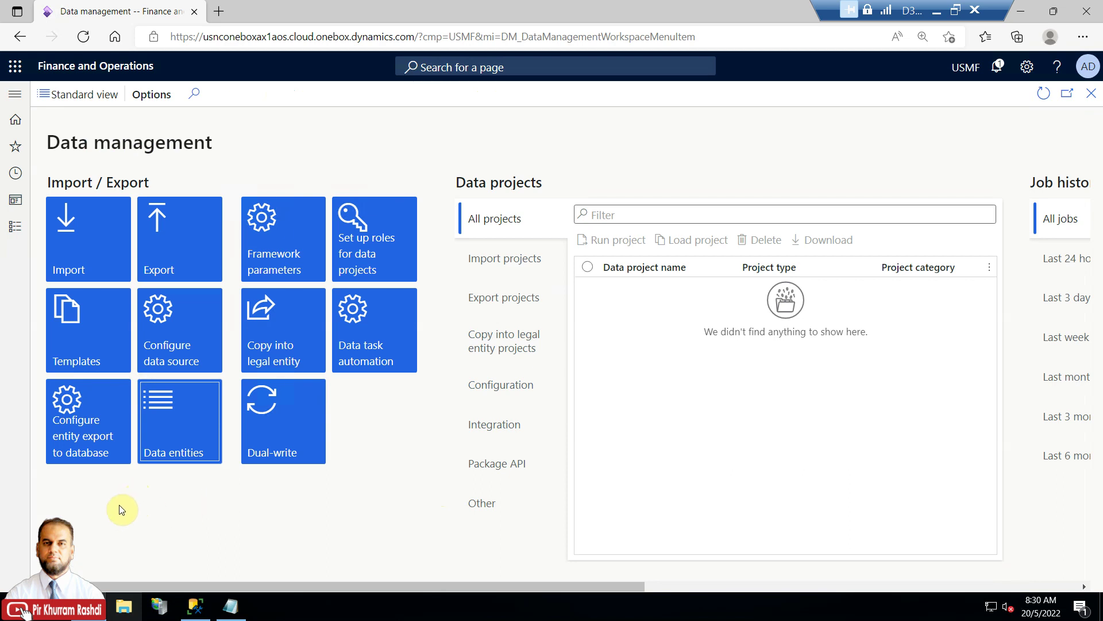
In Configure entity export to database, create a new Azure SQL DB record named D365-FO-BYOD.
{"action": "left_click", "coordinate": [89, 416]}
{"action": "left_click", "coordinate": [178, 242]}
{"action": "left_click", "coordinate": [88, 416]}
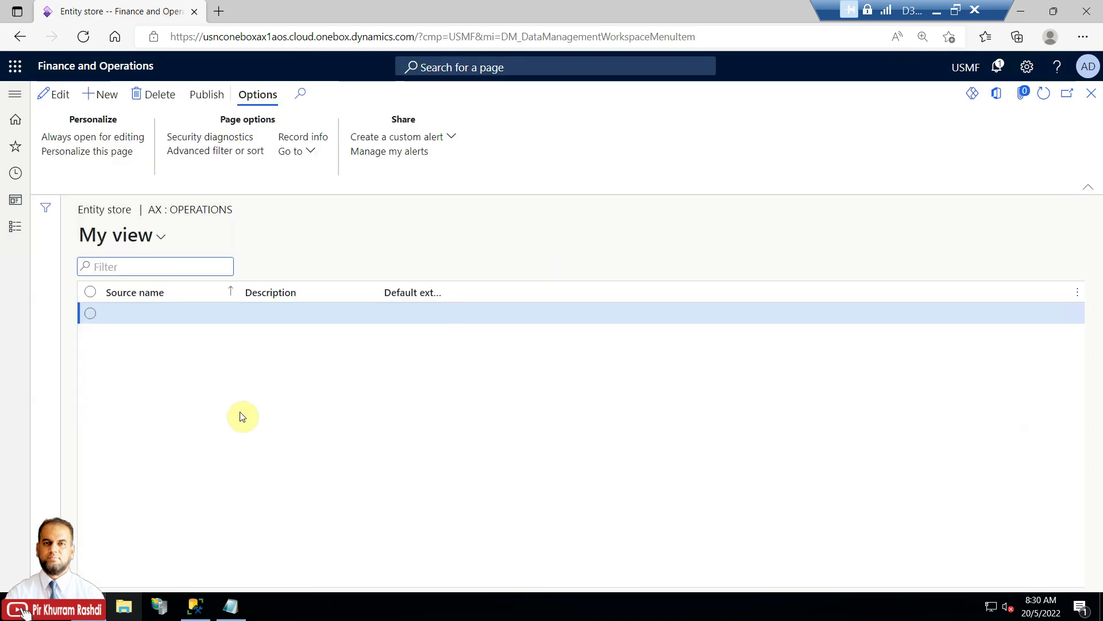
{"action": "left_click", "coordinate": [103, 101]}
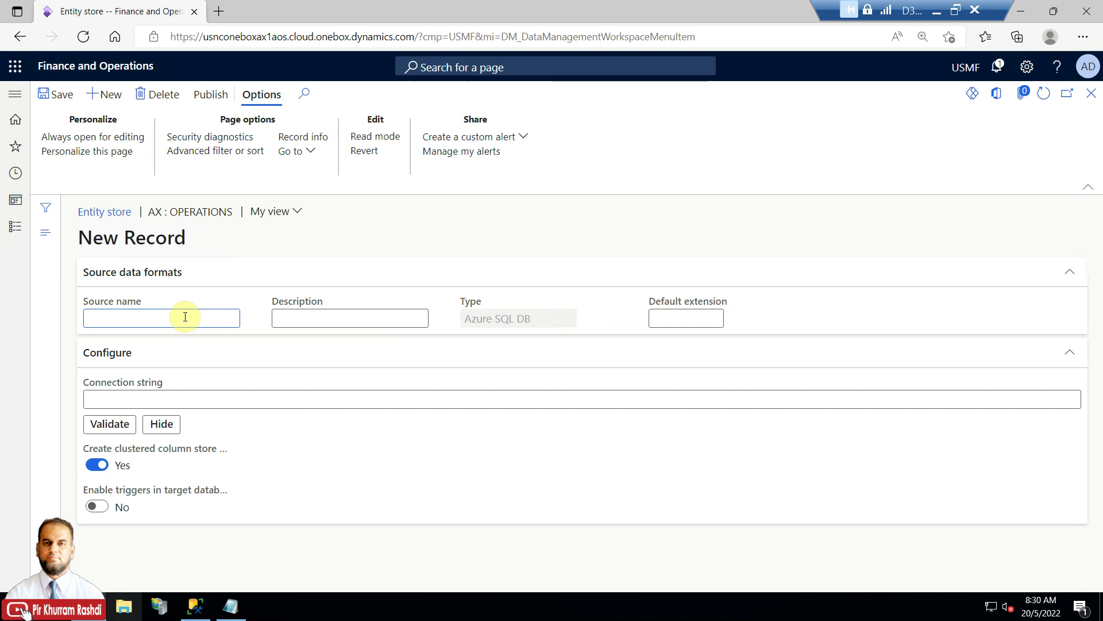
{"action": "type", "text": "D365-FO-BYOD"}
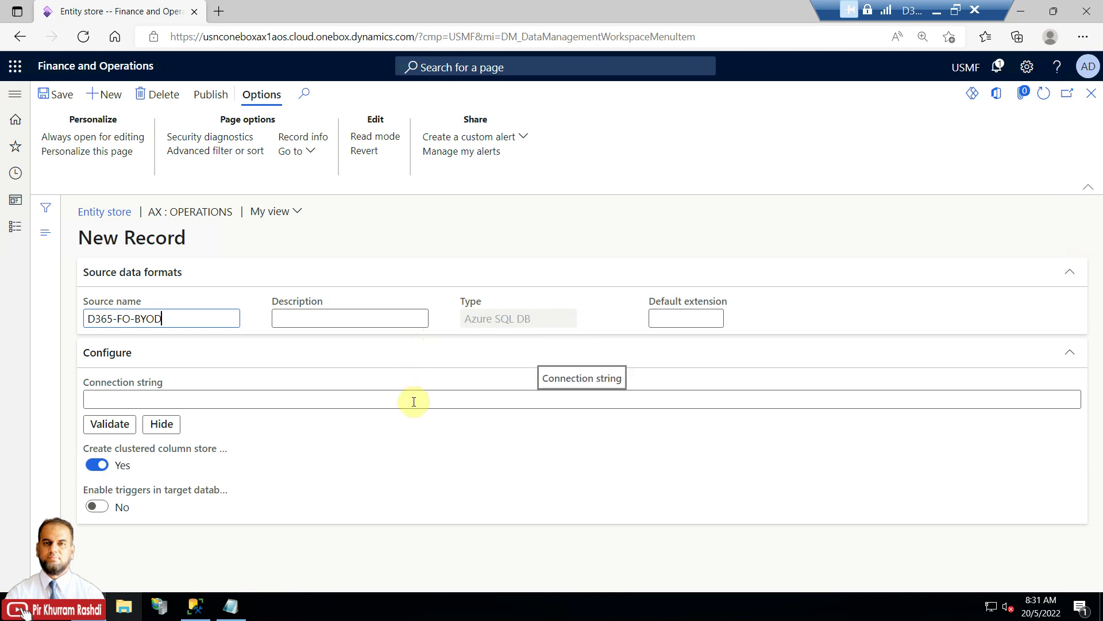
{"action": "left_click", "coordinate": [223, 397]}
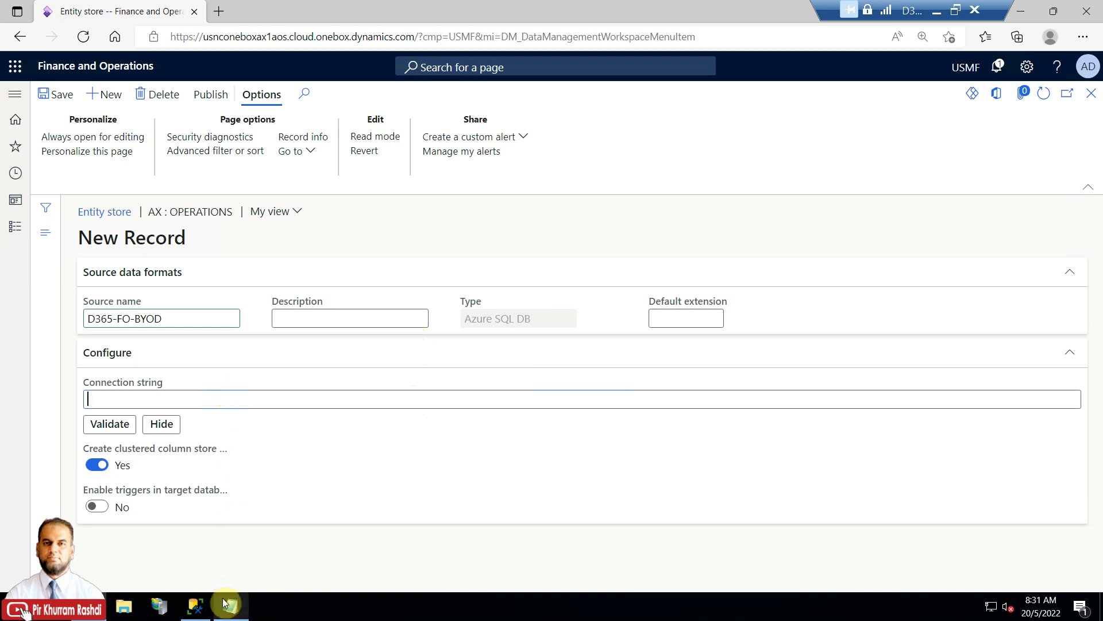
{"action": "left_click", "coordinate": [229, 608]}
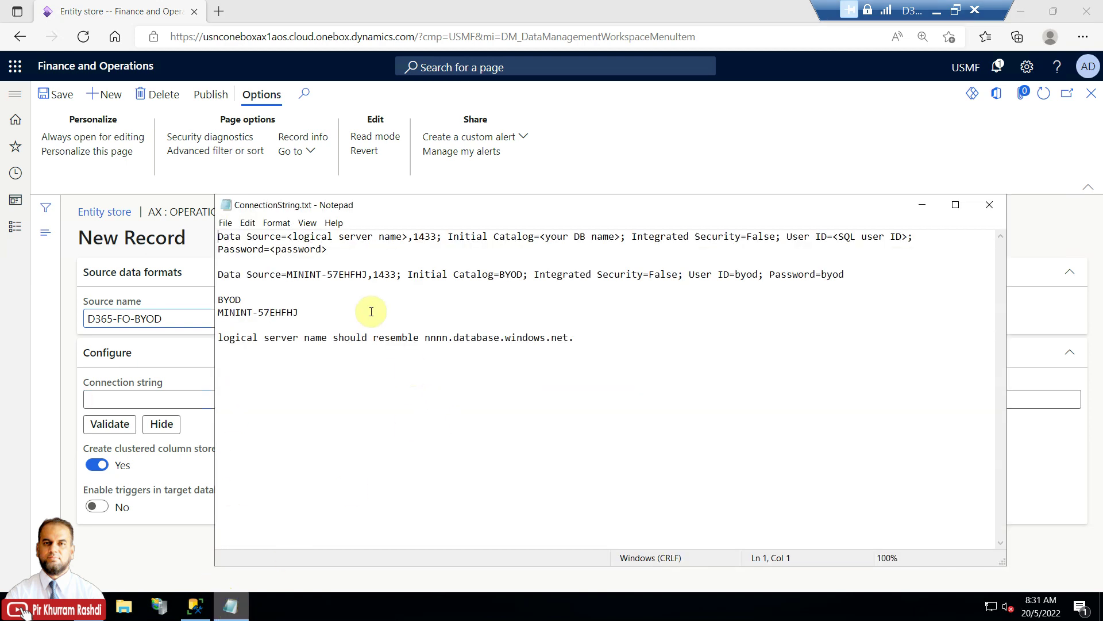
{"action": "left_click_drag", "start_coordinate": [420, 208], "coordinate": [439, 314]}
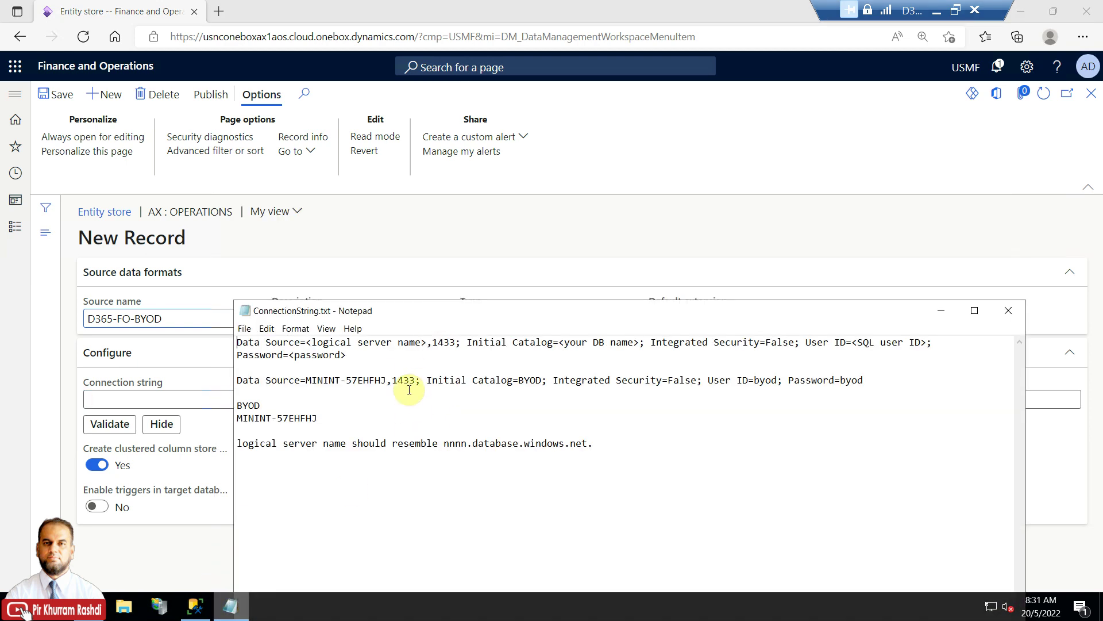
{"action": "left_click_drag", "start_coordinate": [364, 362], "coordinate": [238, 343]}
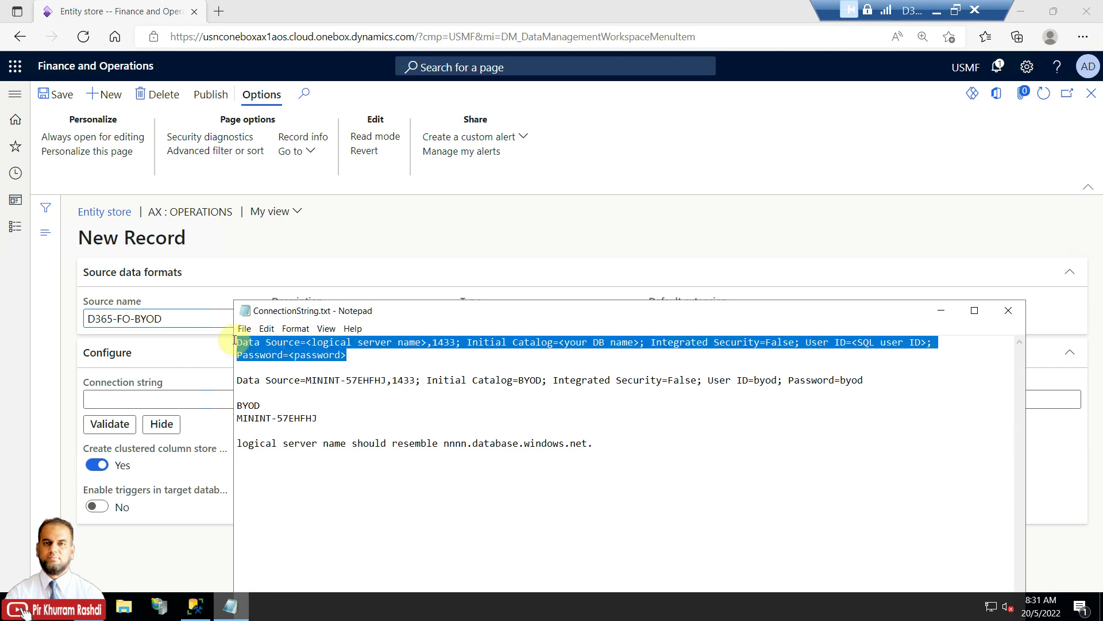
{"action": "left_click", "coordinate": [363, 361]}
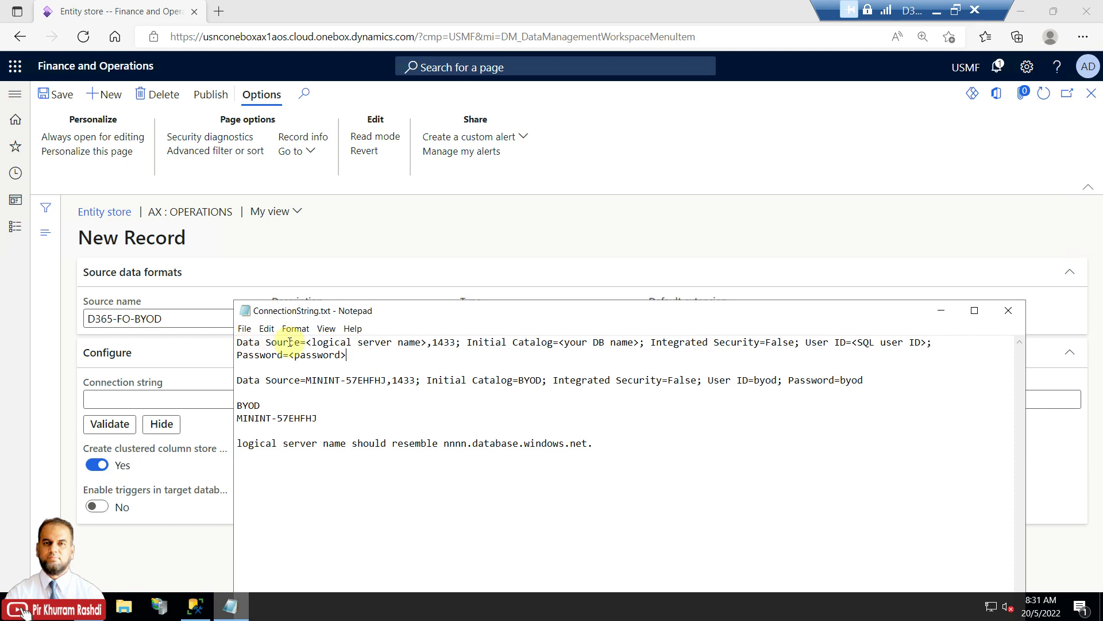
{"action": "left_click_drag", "start_coordinate": [308, 343], "coordinate": [428, 342]}
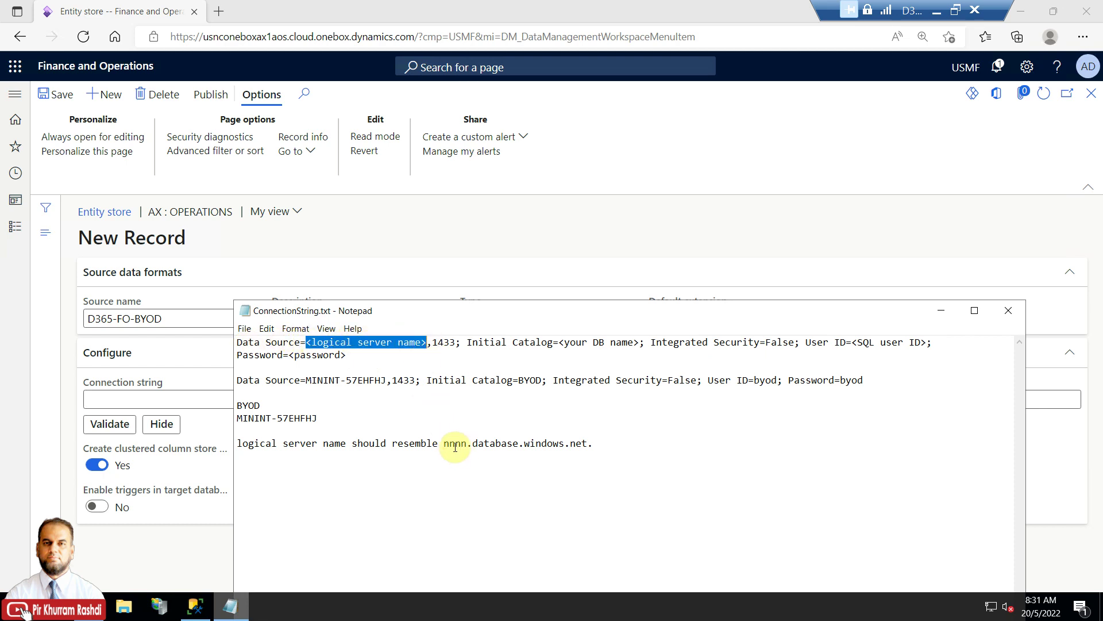
{"action": "left_click_drag", "start_coordinate": [444, 443], "coordinate": [607, 443]}
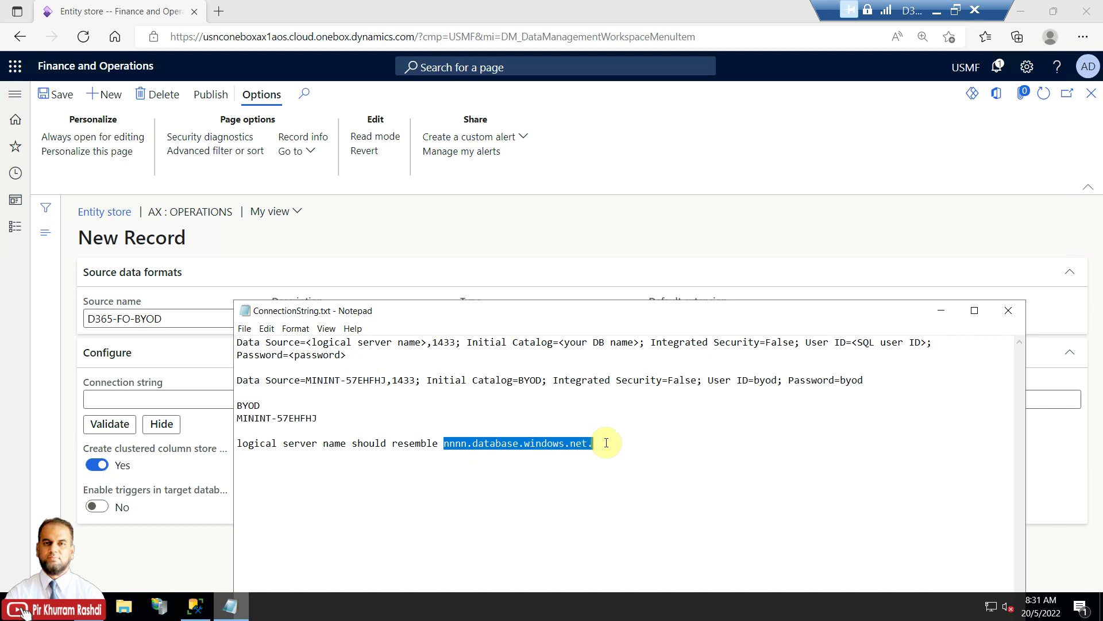
{"action": "left_click", "coordinate": [454, 443]}
{"action": "left_click_drag", "start_coordinate": [447, 444], "coordinate": [591, 443]}
{"action": "left_click_drag", "start_coordinate": [670, 315], "coordinate": [749, 297]}
{"action": "left_click", "coordinate": [587, 425]}
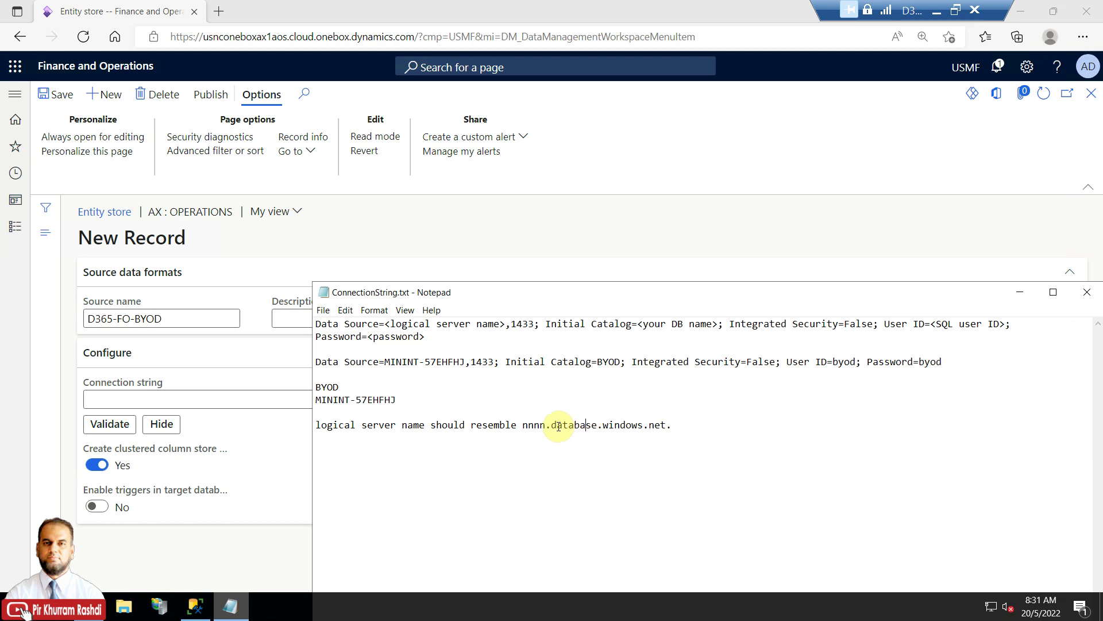
{"action": "left_click_drag", "start_coordinate": [388, 322], "coordinate": [505, 324]}
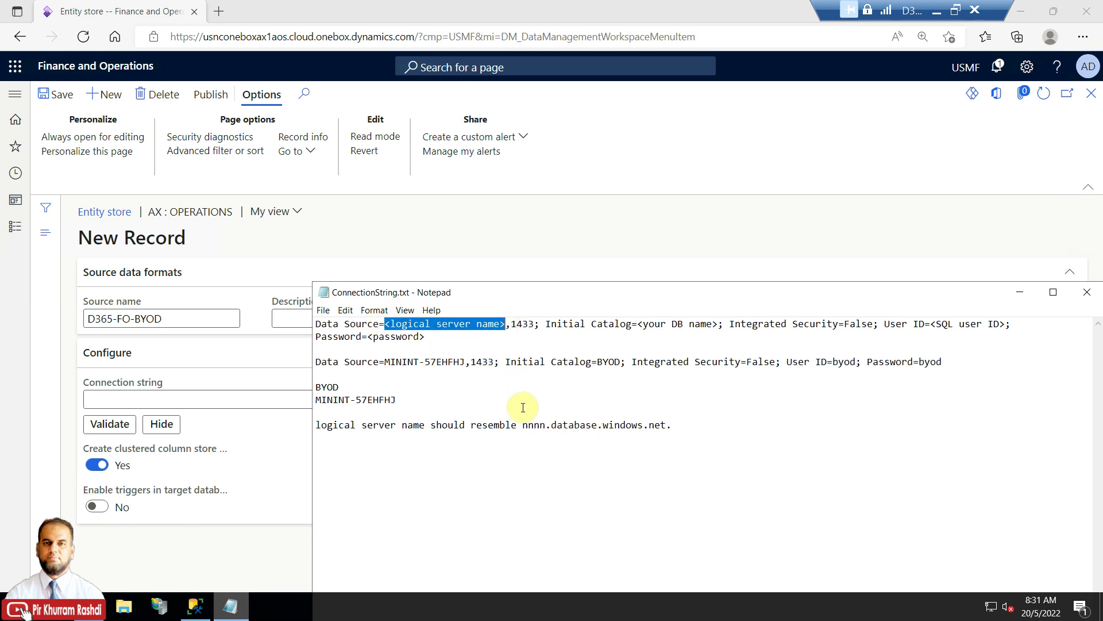
{"action": "left_click_drag", "start_coordinate": [522, 425], "coordinate": [669, 422]}
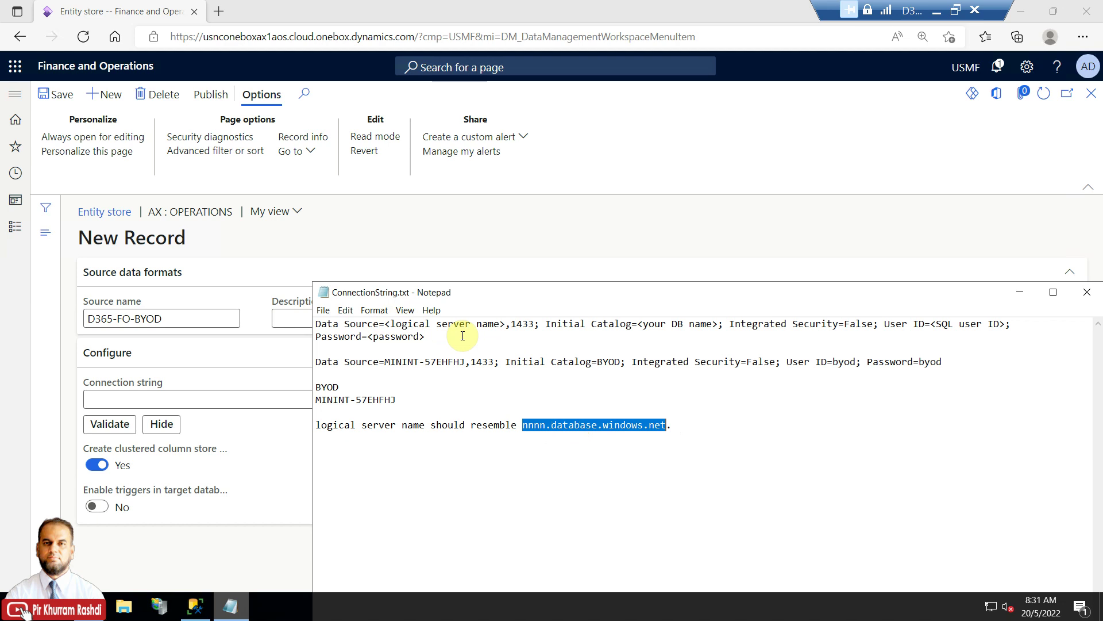
{"action": "left_click", "coordinate": [515, 424]}
{"action": "left_click_drag", "start_coordinate": [517, 424], "coordinate": [582, 425]}
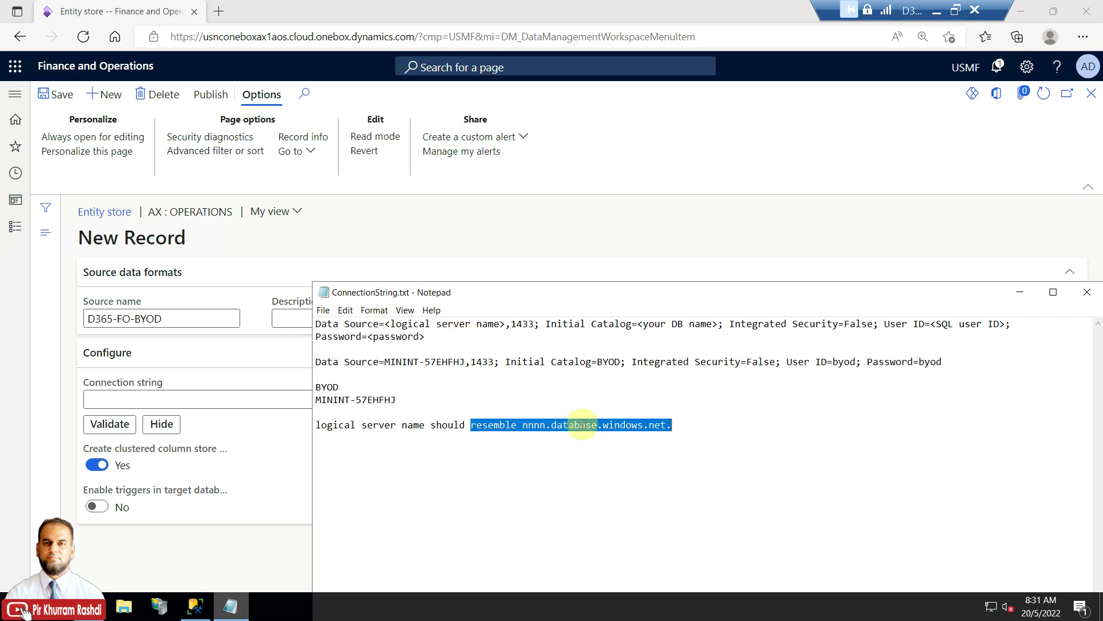
{"action": "left_click", "coordinate": [608, 425]}
{"action": "double_click", "coordinate": [606, 425]}
{"action": "left_click", "coordinate": [605, 424]}
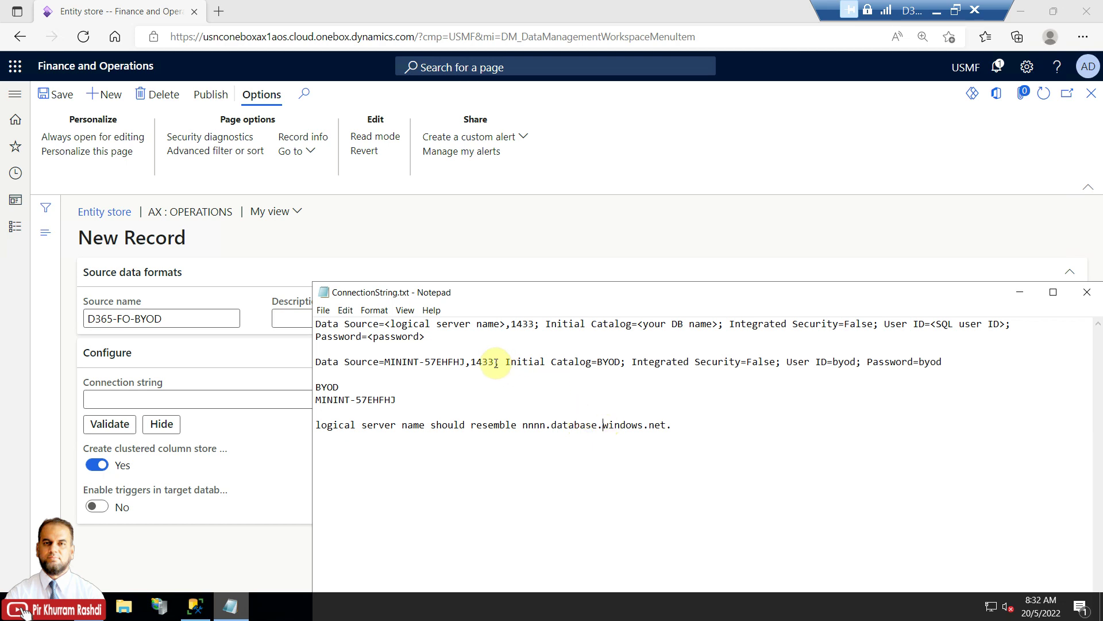
{"action": "left_click_drag", "start_coordinate": [496, 363], "coordinate": [468, 362]}
{"action": "left_click", "coordinate": [542, 387]}
{"action": "left_click_drag", "start_coordinate": [508, 363], "coordinate": [613, 364]}
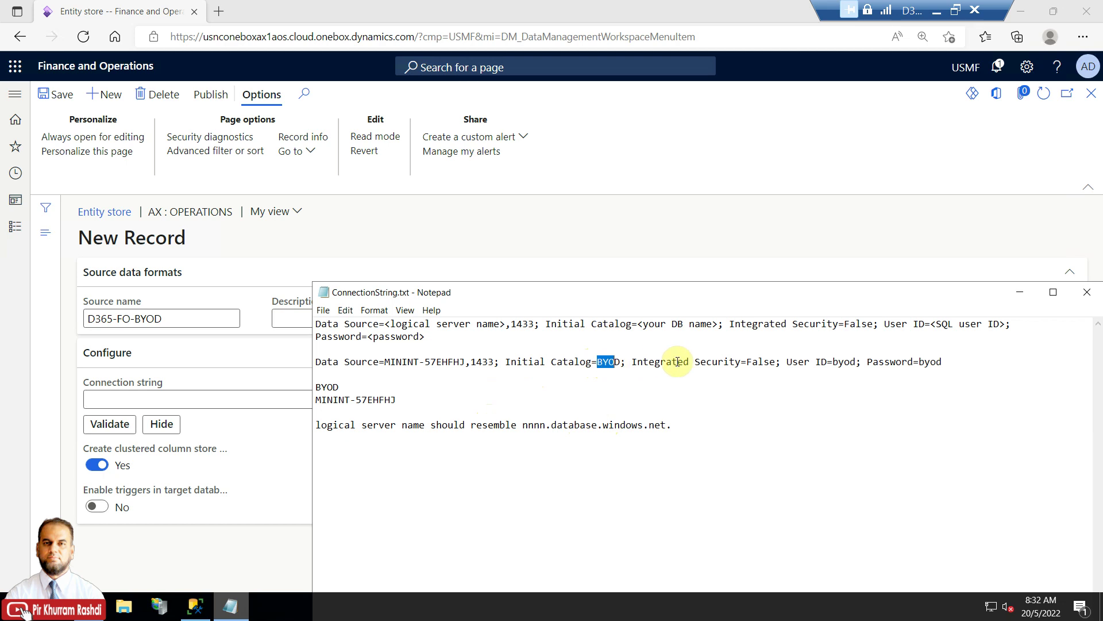
{"action": "left_click_drag", "start_coordinate": [747, 363], "coordinate": [780, 364]}
{"action": "left_click", "coordinate": [785, 362]}
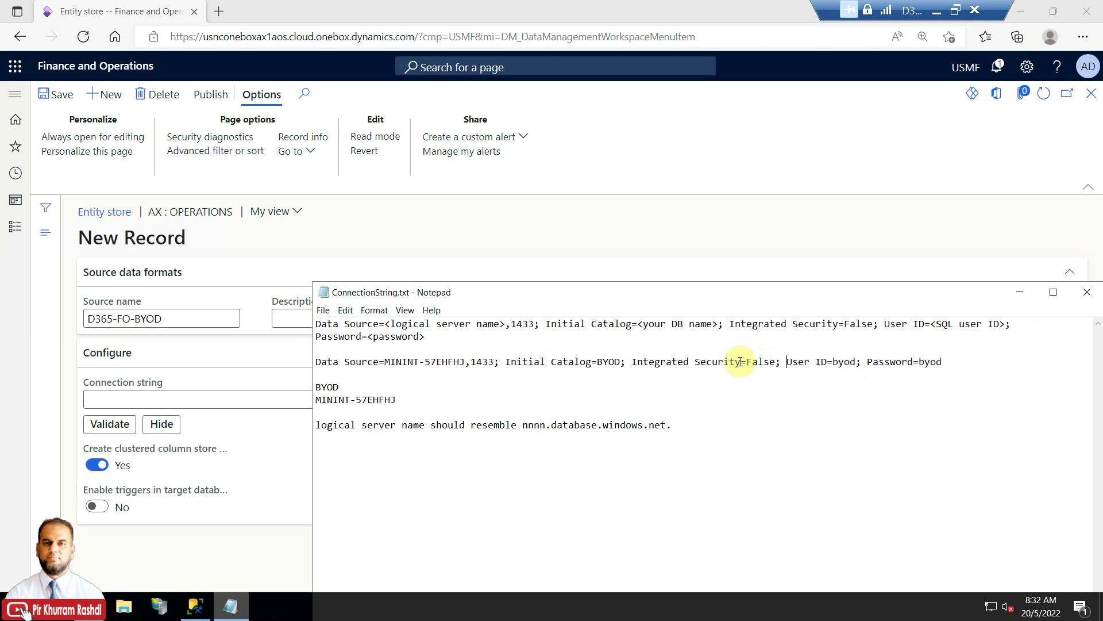
{"action": "left_click", "coordinate": [615, 362]}
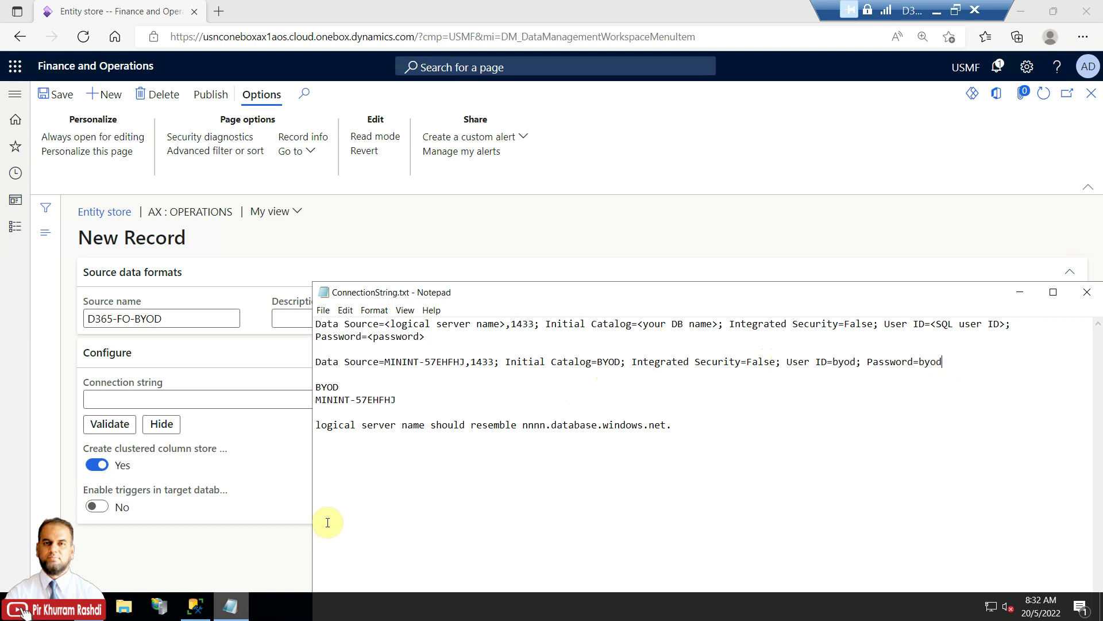
In SSMS, start a new login under Security > Logins using SQL Server authentication.
{"action": "left_click", "coordinate": [207, 608]}
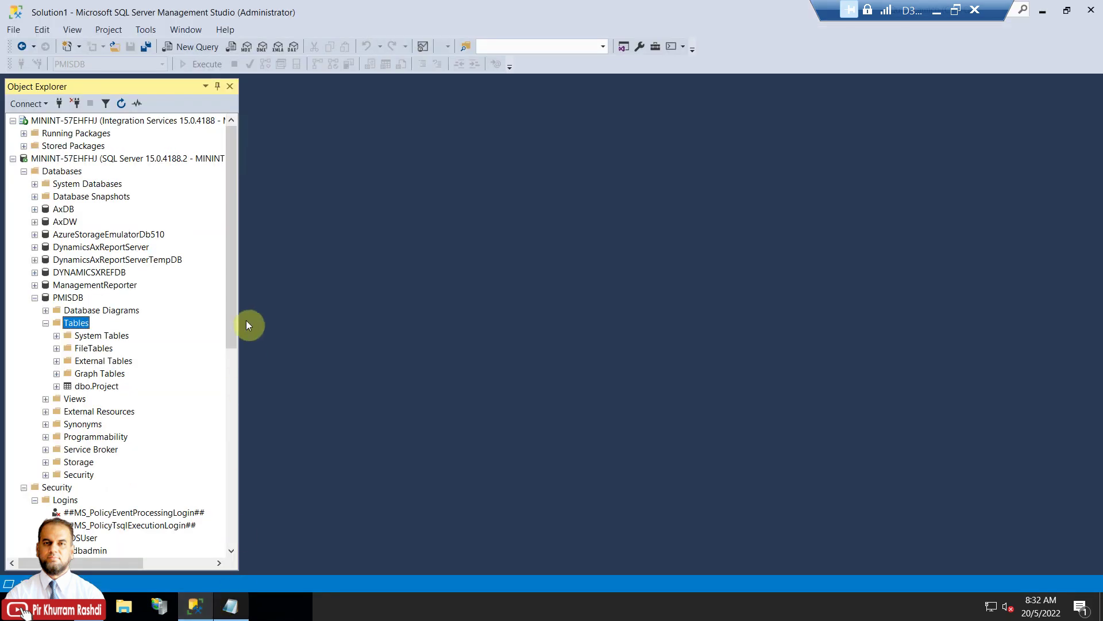
{"action": "scroll", "coordinate": [233, 277], "scroll_direction": "down", "scroll_amount": 1}
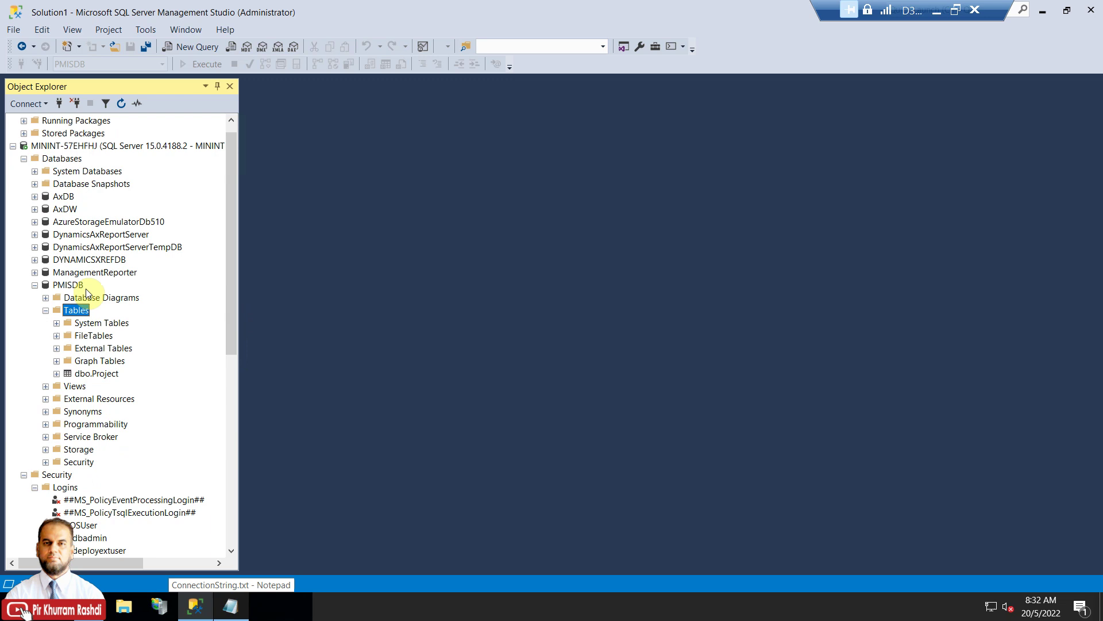
{"action": "left_click", "coordinate": [35, 285]}
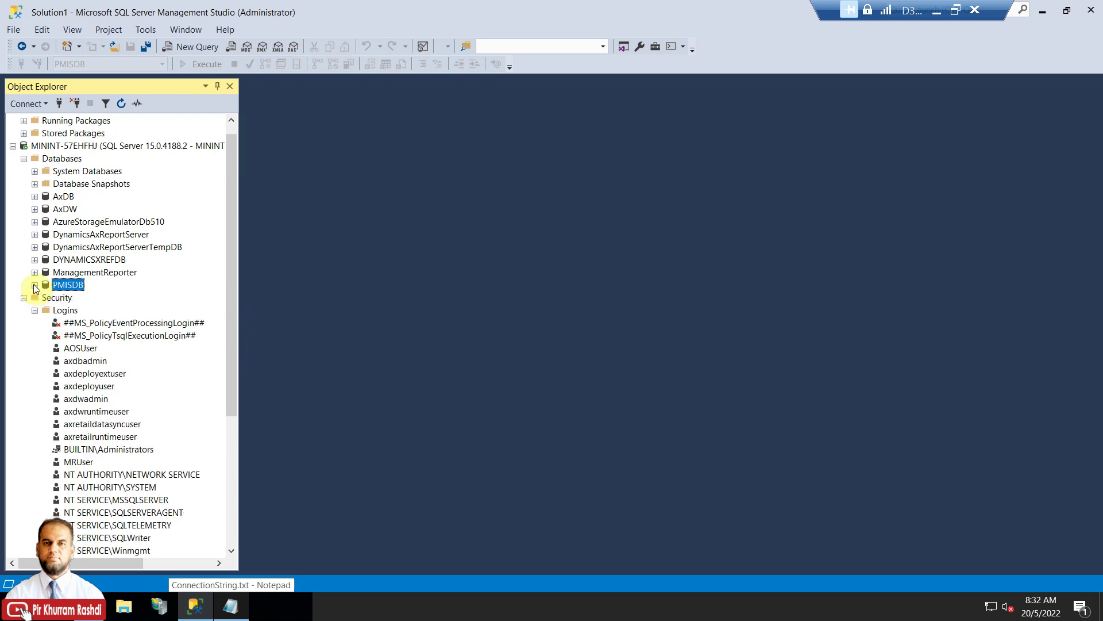
{"action": "right_click", "coordinate": [60, 313]}
{"action": "left_click", "coordinate": [101, 319]}
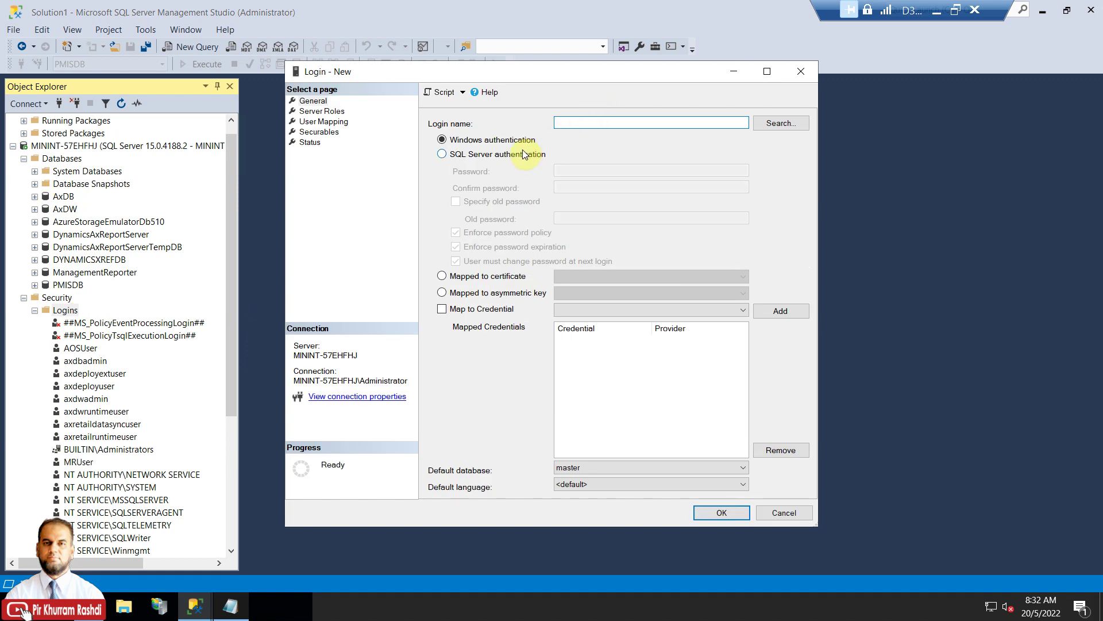
{"action": "left_click", "coordinate": [524, 154]}
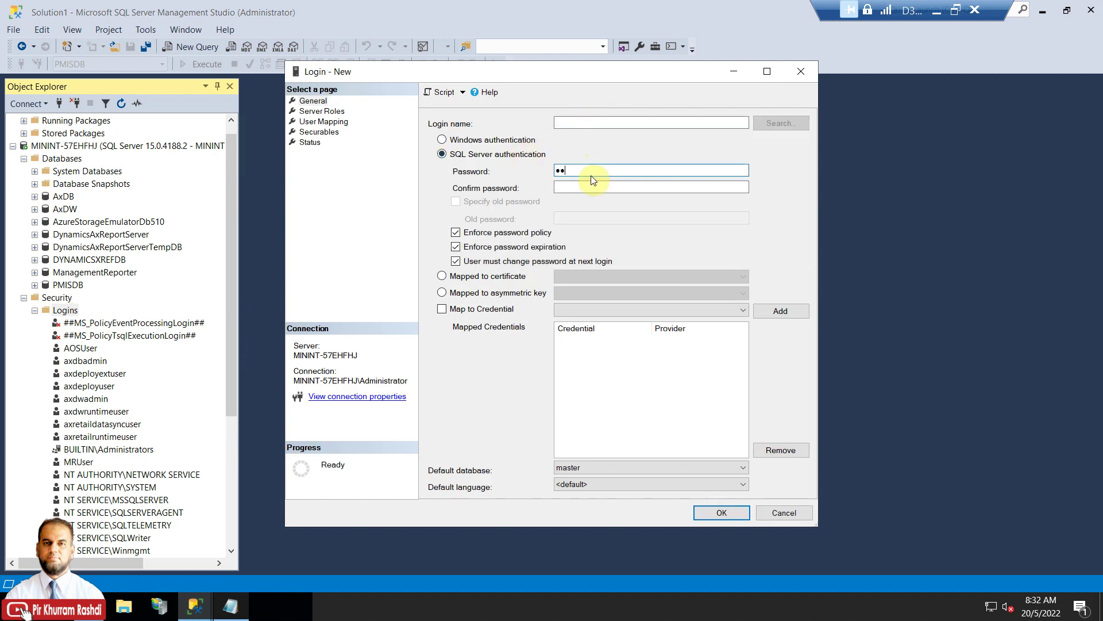
Name the login byod, enter and confirm its password, disable password policy, and create it.
{"action": "left_click", "coordinate": [587, 124]}
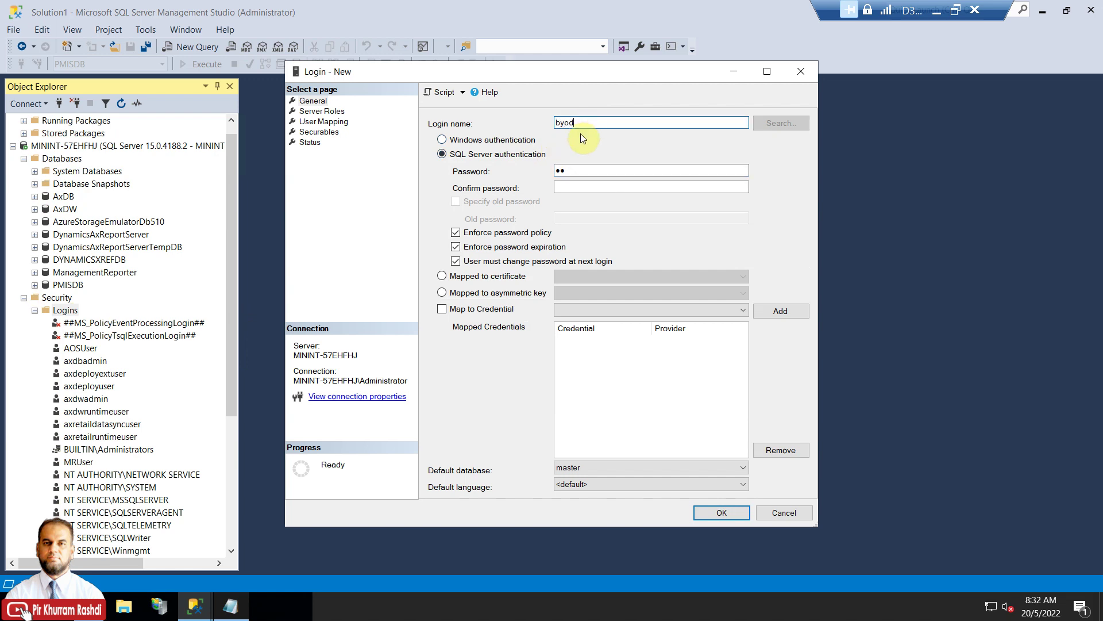
{"action": "left_click", "coordinate": [579, 170]}
{"action": "type", "text": "byod"}
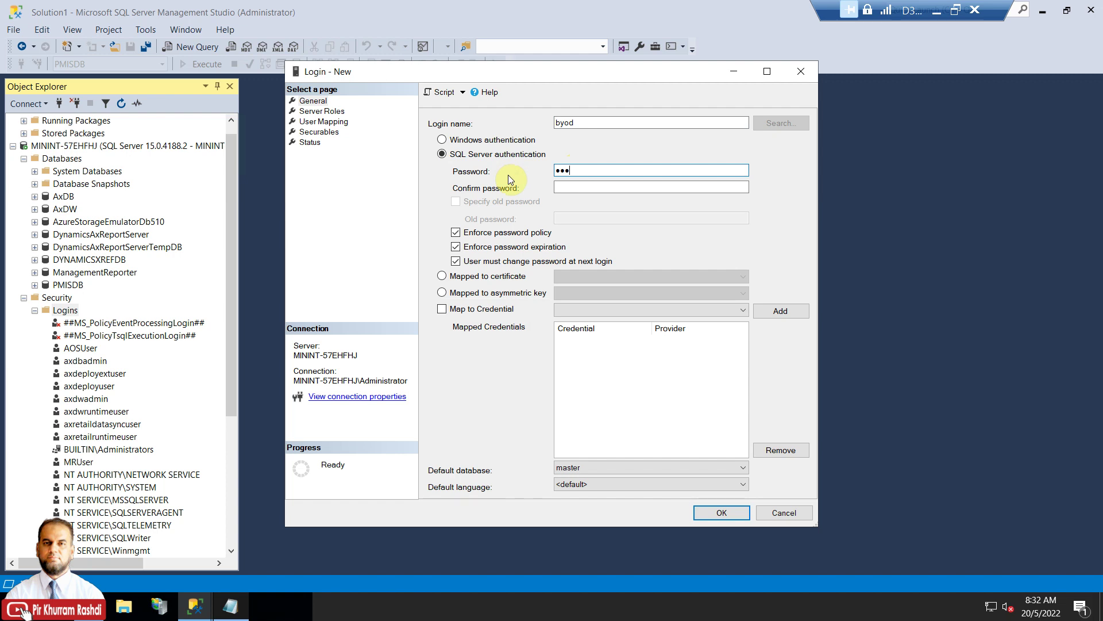
{"action": "key", "text": "Tab"}
{"action": "type", "text": "byod"}
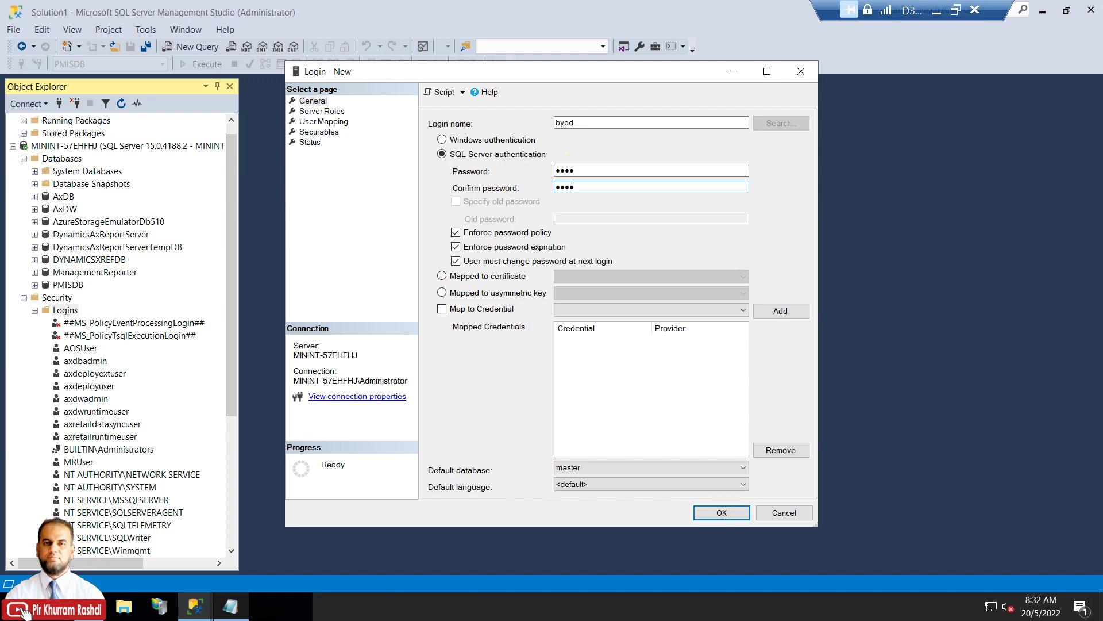
{"action": "left_click", "coordinate": [504, 235]}
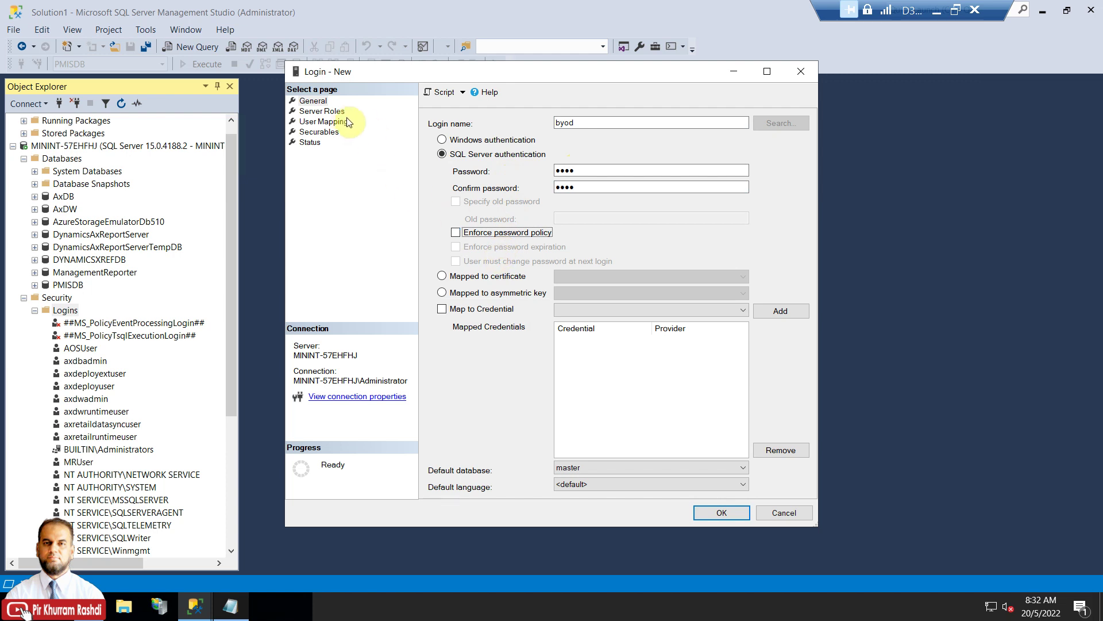
{"action": "left_click", "coordinate": [708, 512]}
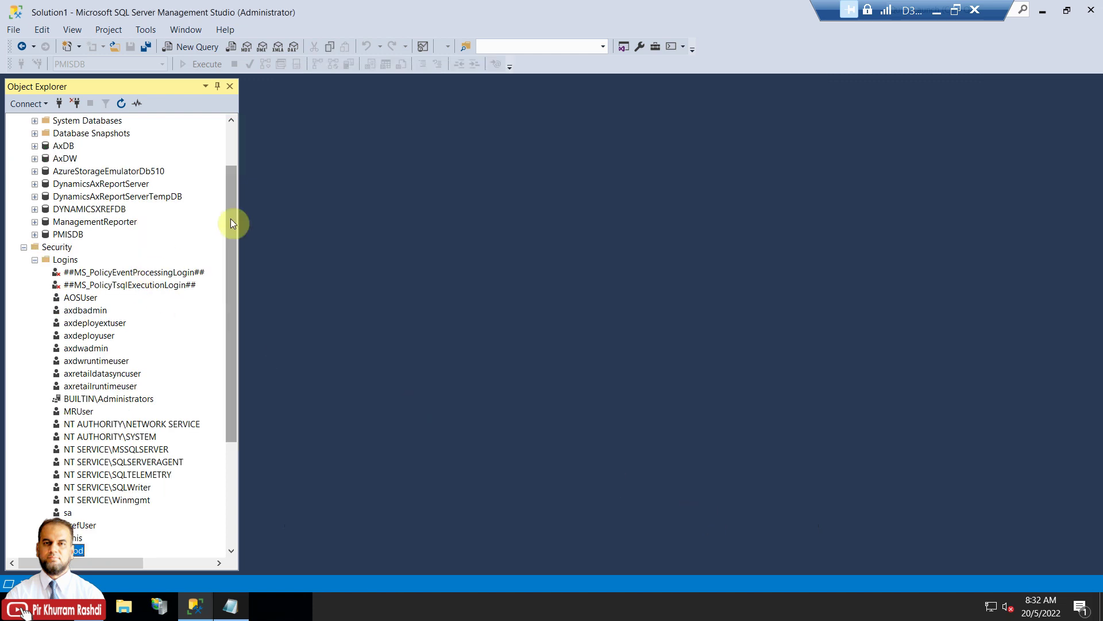
Create a database named BYOD with default settings and expand it to check its tables.
{"action": "left_click_drag", "start_coordinate": [228, 227], "coordinate": [237, 165]}
{"action": "right_click", "coordinate": [80, 173]}
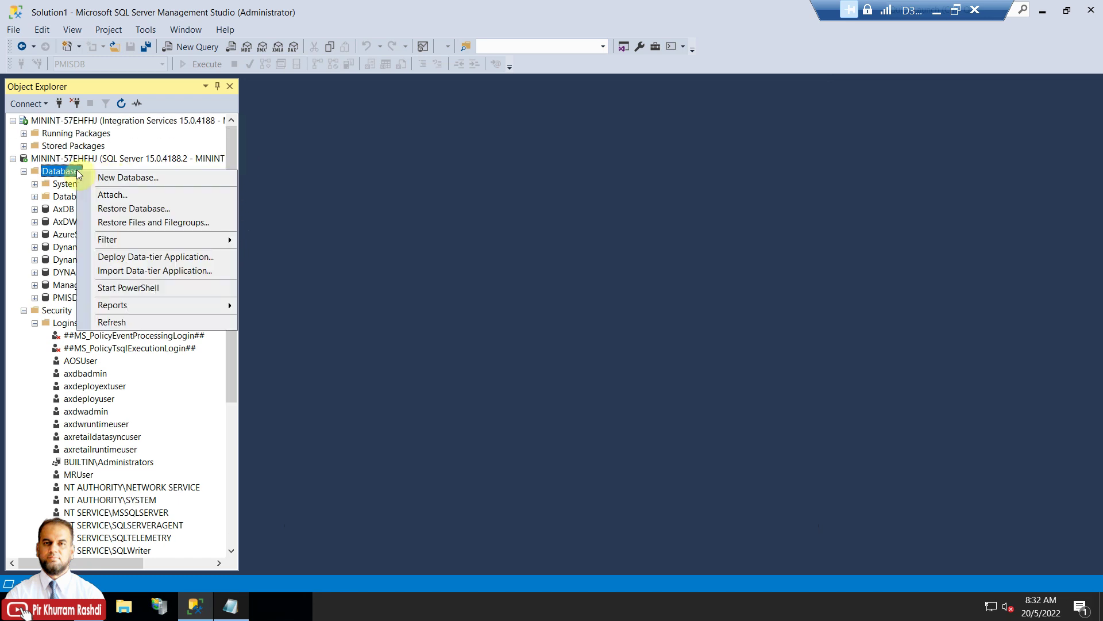
{"action": "left_click", "coordinate": [115, 178]}
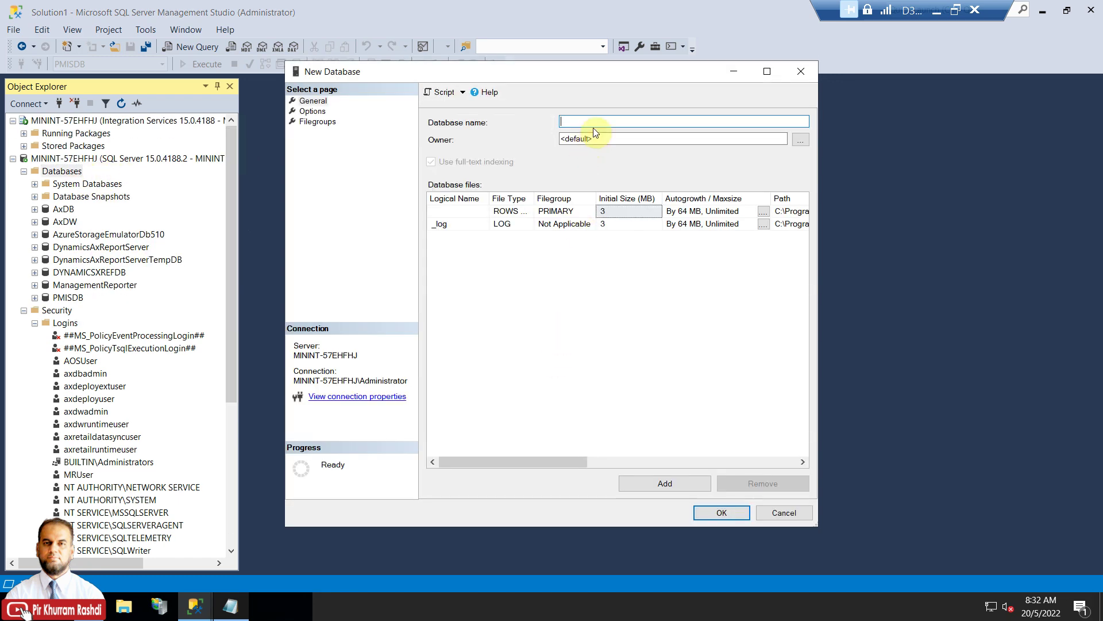
{"action": "type", "text": "BYOD"}
{"action": "left_click", "coordinate": [714, 511]}
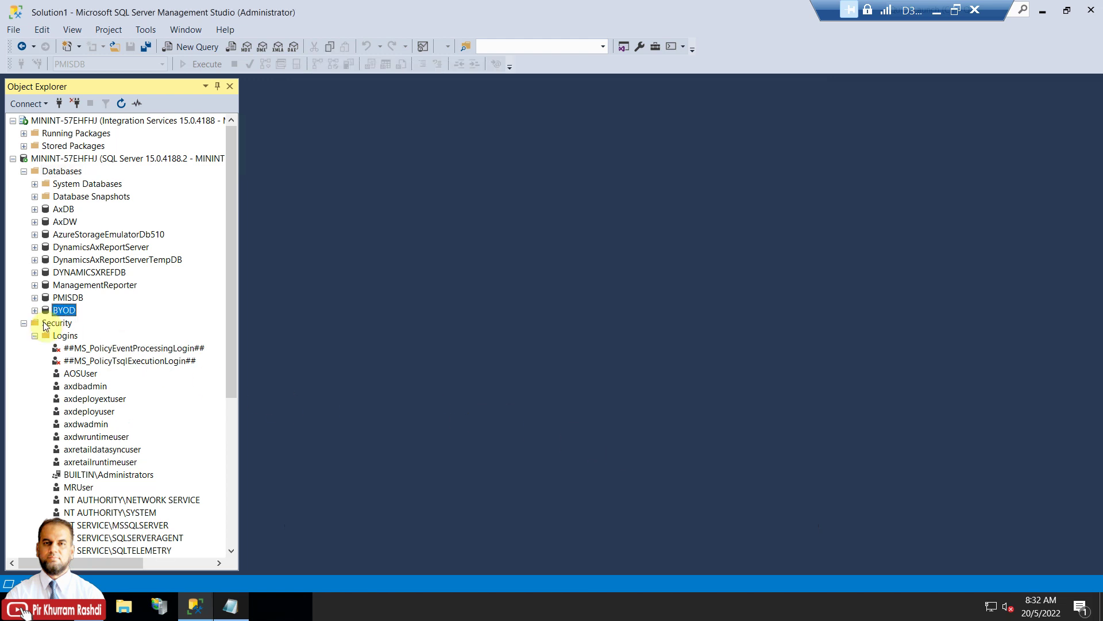
{"action": "left_click", "coordinate": [35, 310]}
{"action": "left_click", "coordinate": [45, 336]}
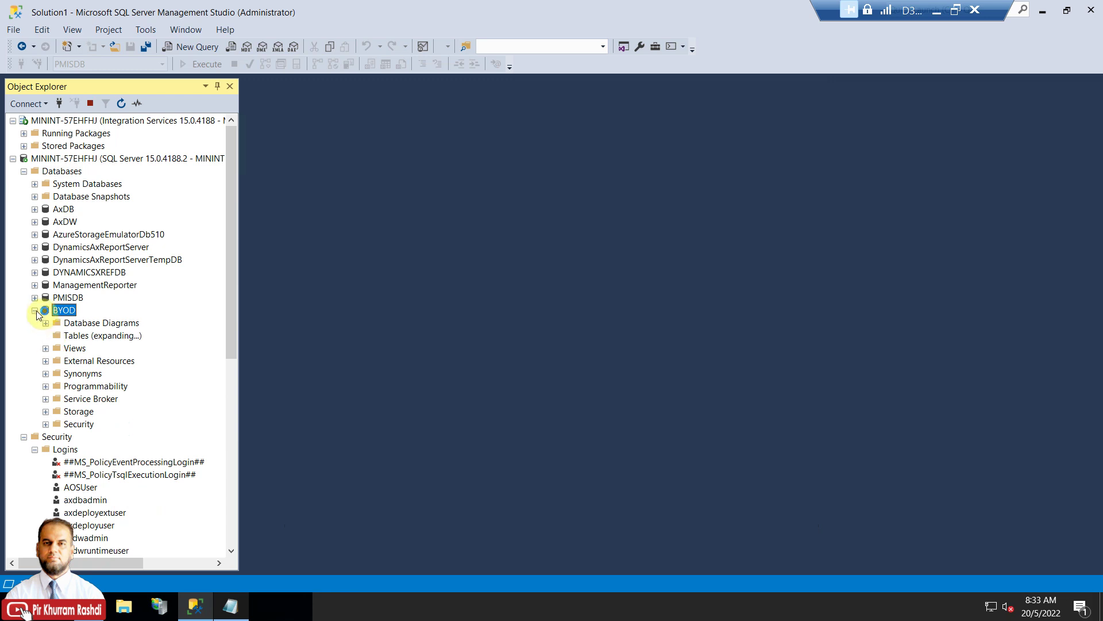
{"action": "left_click", "coordinate": [35, 311]}
{"action": "scroll", "coordinate": [54, 389], "scroll_direction": "down", "scroll_amount": 3}
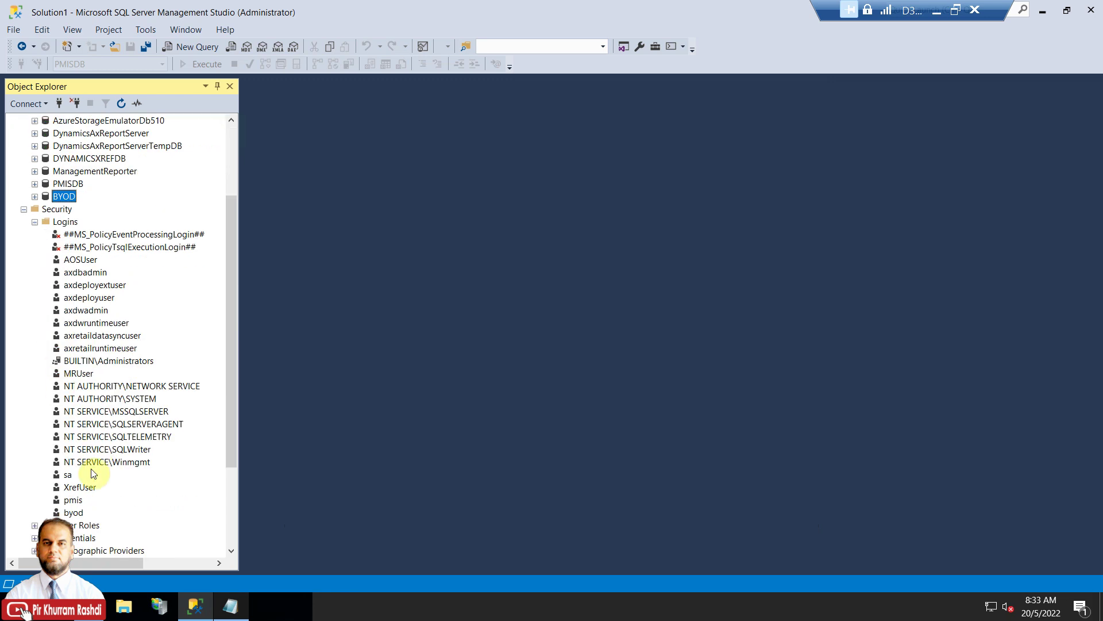
In byod's User Mapping, tick BYOD with db_datareader, db_datawriter, db_ddladmin and db_owner roles.
{"action": "right_click", "coordinate": [76, 512]}
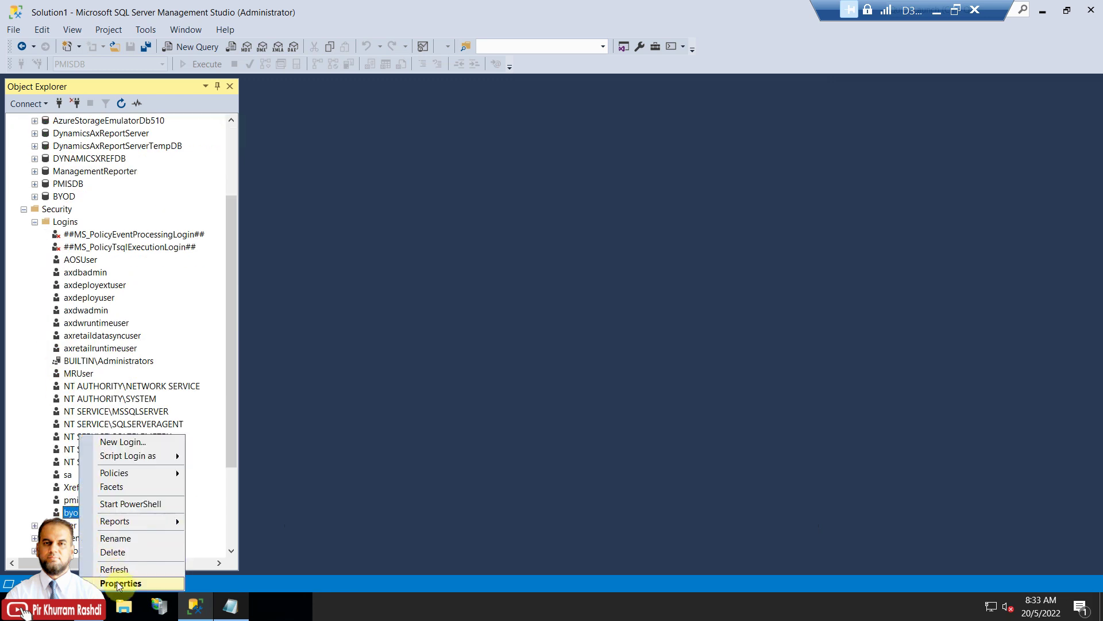
{"action": "left_click", "coordinate": [110, 581]}
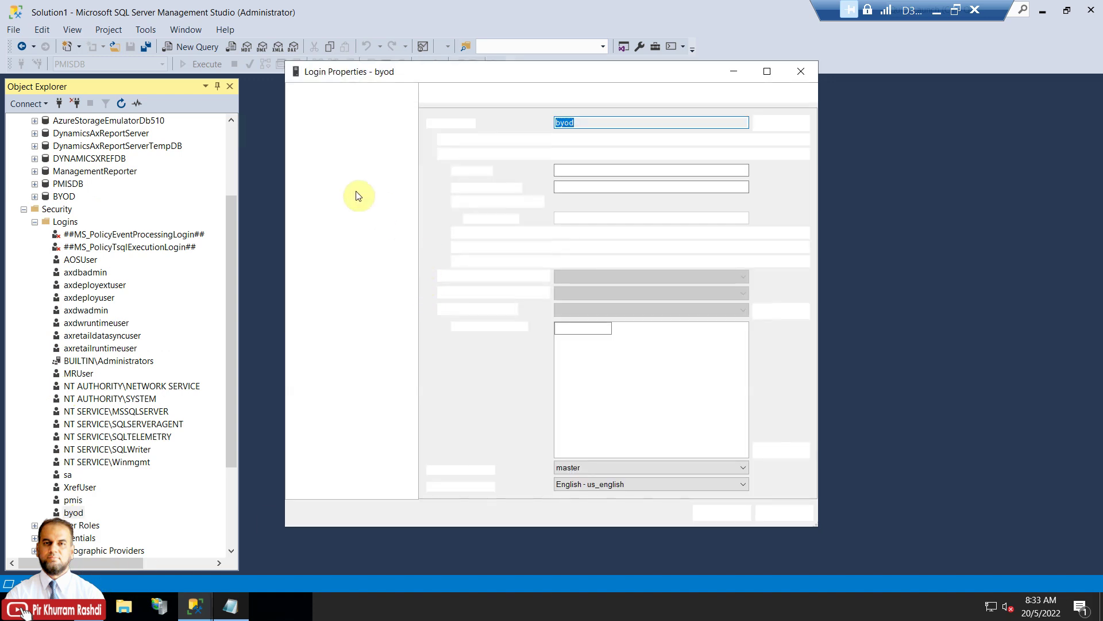
{"action": "left_click", "coordinate": [323, 121]}
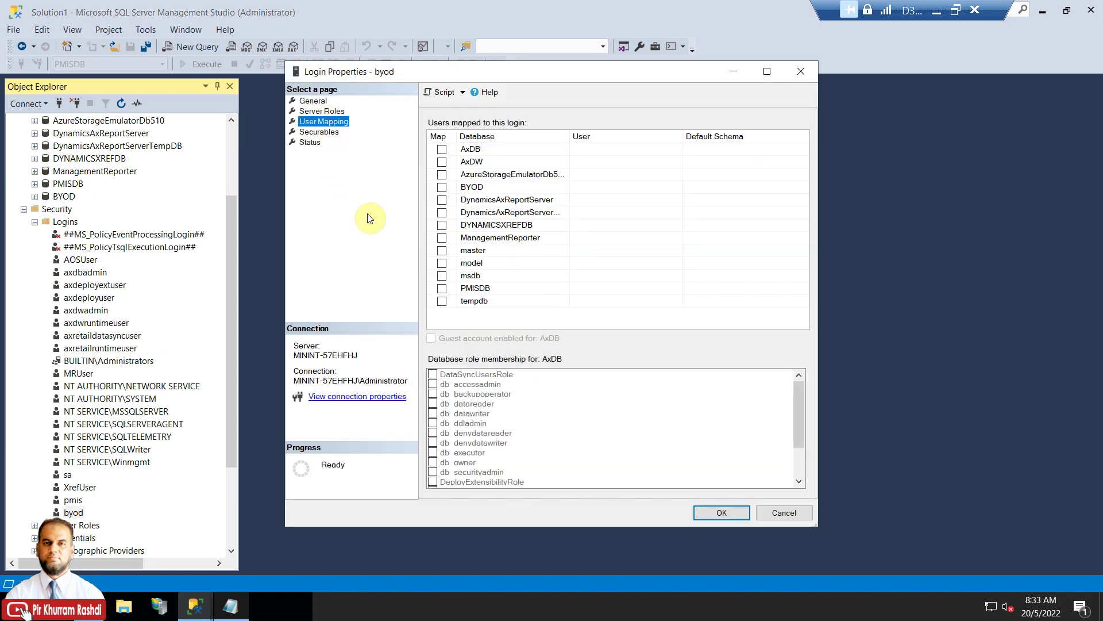
{"action": "left_click", "coordinate": [442, 187]}
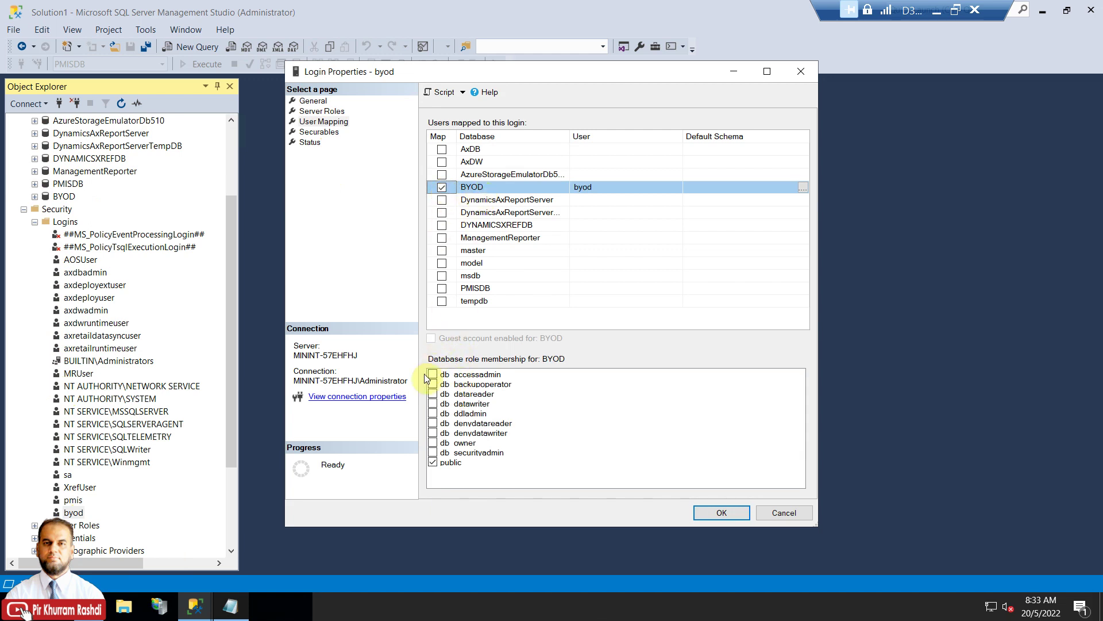
{"action": "left_click", "coordinate": [433, 394]}
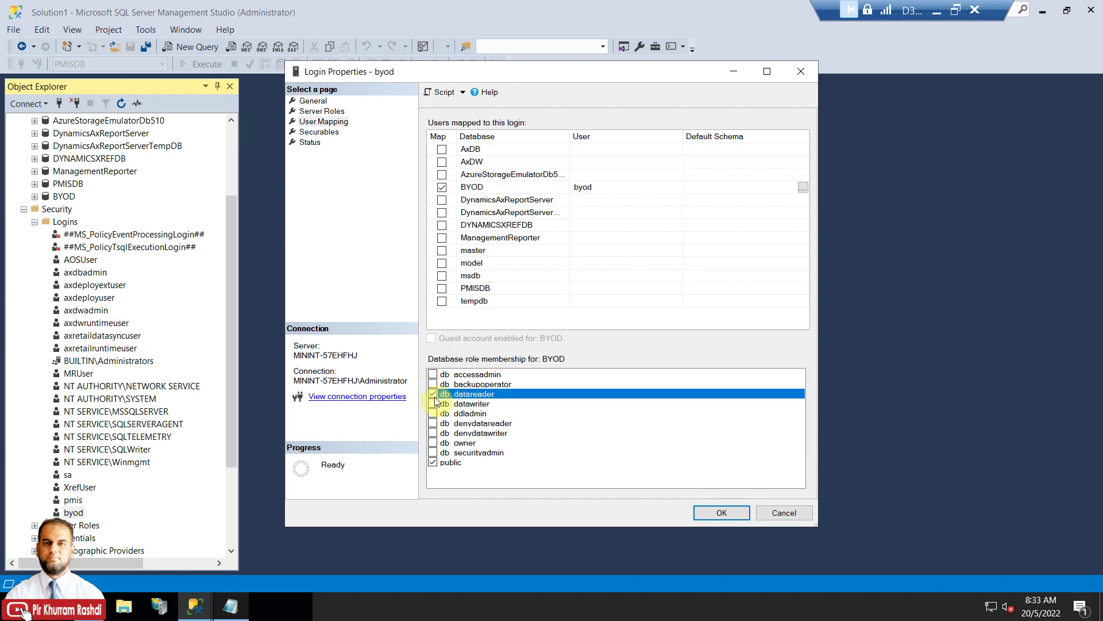
{"action": "left_click", "coordinate": [433, 404]}
{"action": "left_click", "coordinate": [433, 414]}
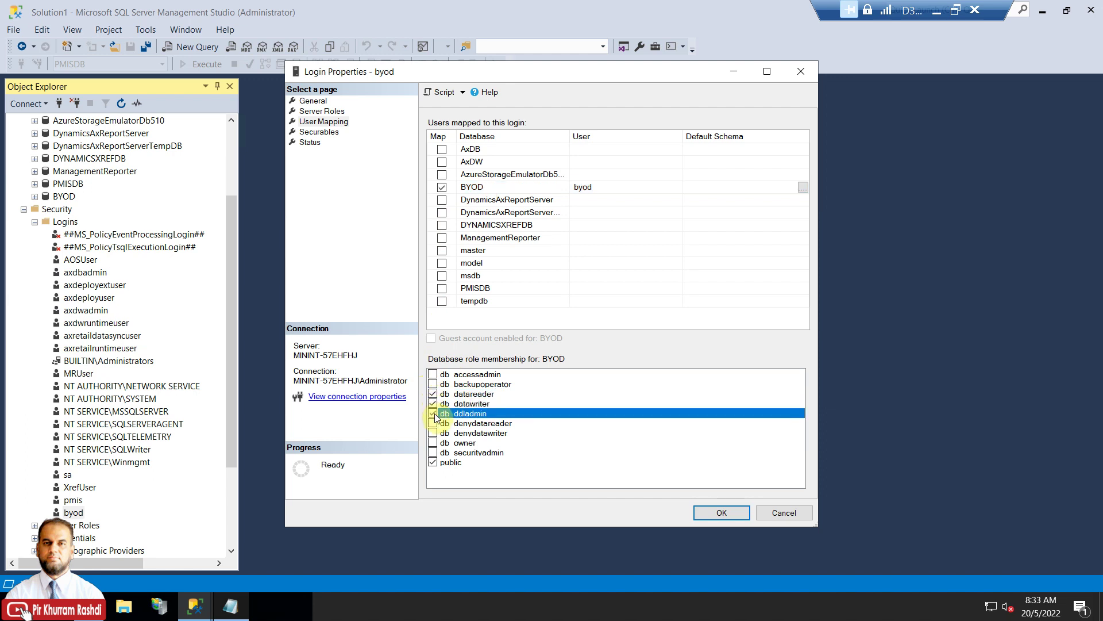
{"action": "left_click", "coordinate": [433, 444]}
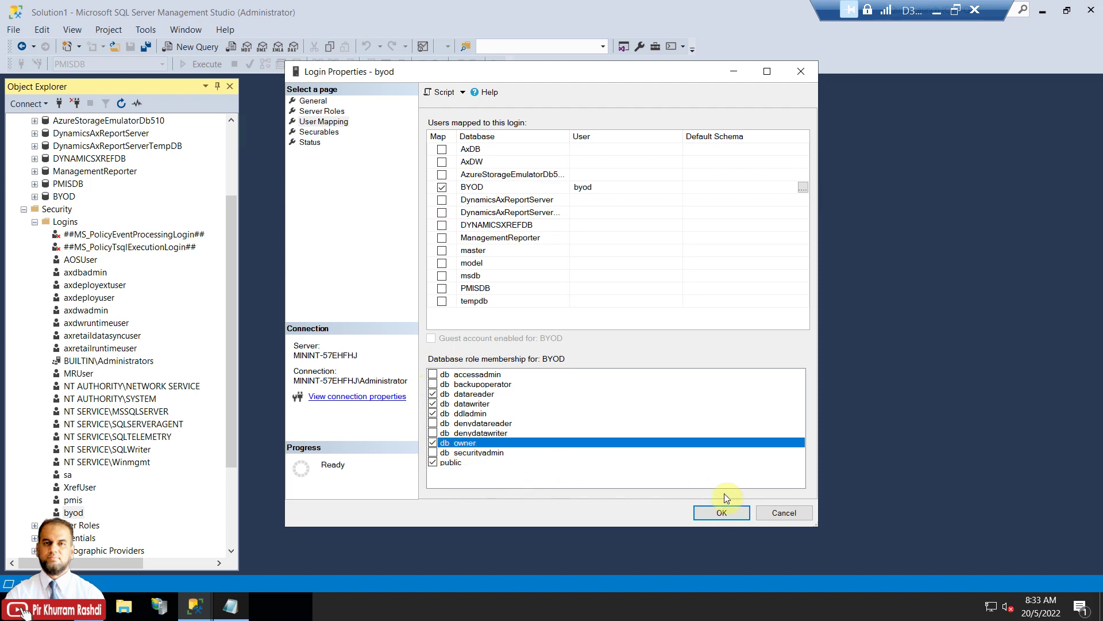
{"action": "left_click", "coordinate": [722, 512]}
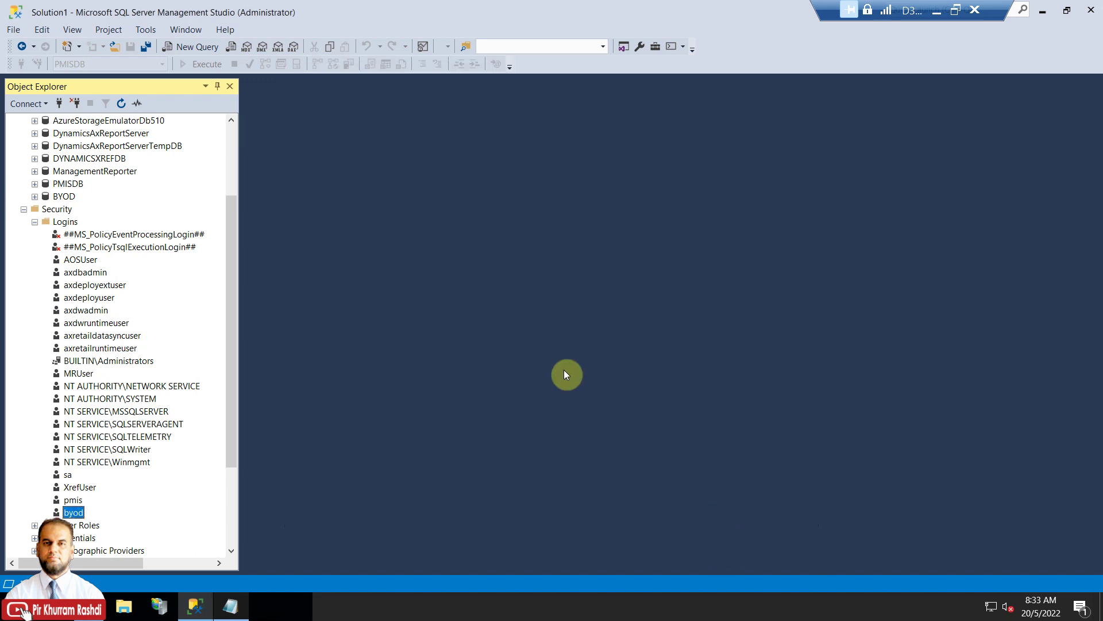
{"action": "left_click_drag", "start_coordinate": [229, 254], "coordinate": [240, 194]}
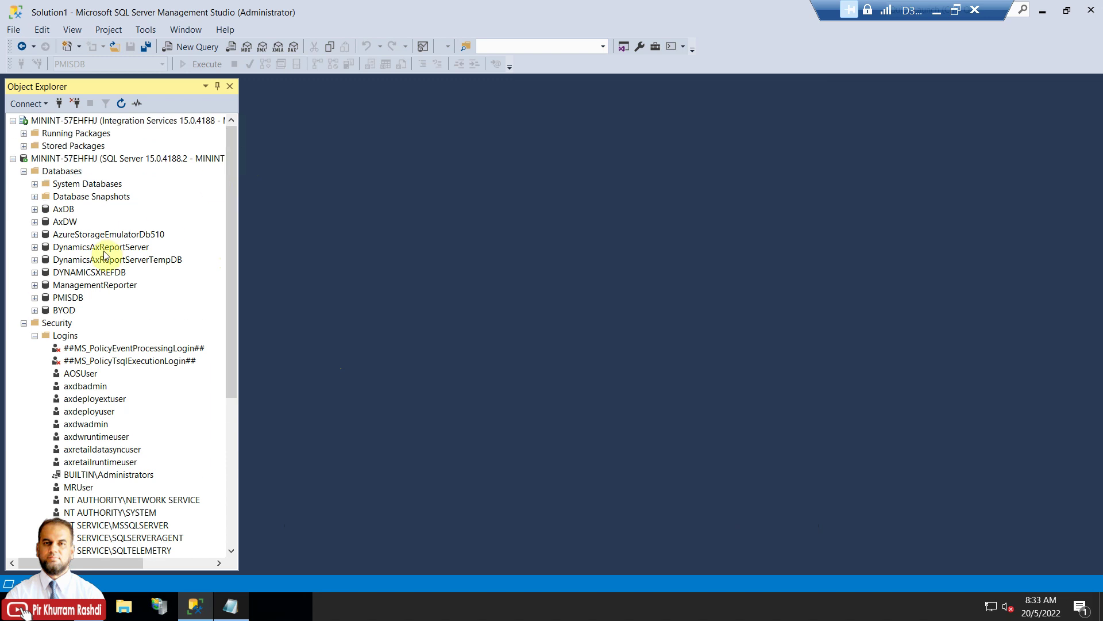
Expand BYOD's Tables in Object Explorer, then return to the D365-FO-BYOD Connection string field.
{"action": "left_click", "coordinate": [76, 310]}
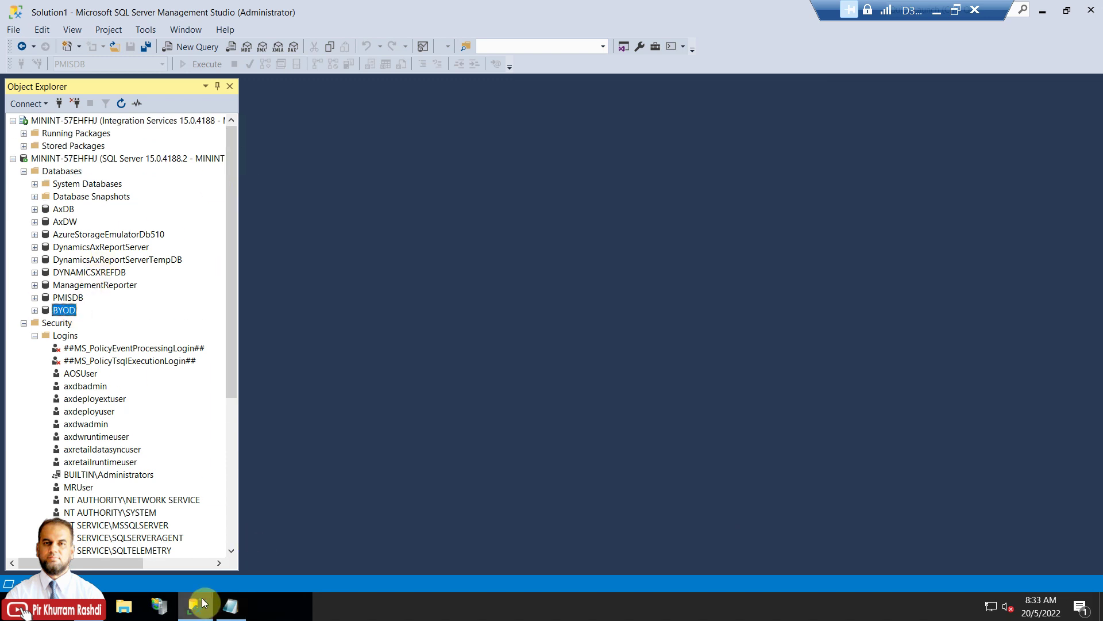
{"action": "left_click", "coordinate": [35, 310]}
{"action": "left_click", "coordinate": [77, 335]}
{"action": "scroll", "coordinate": [127, 405], "scroll_direction": "down", "scroll_amount": 3}
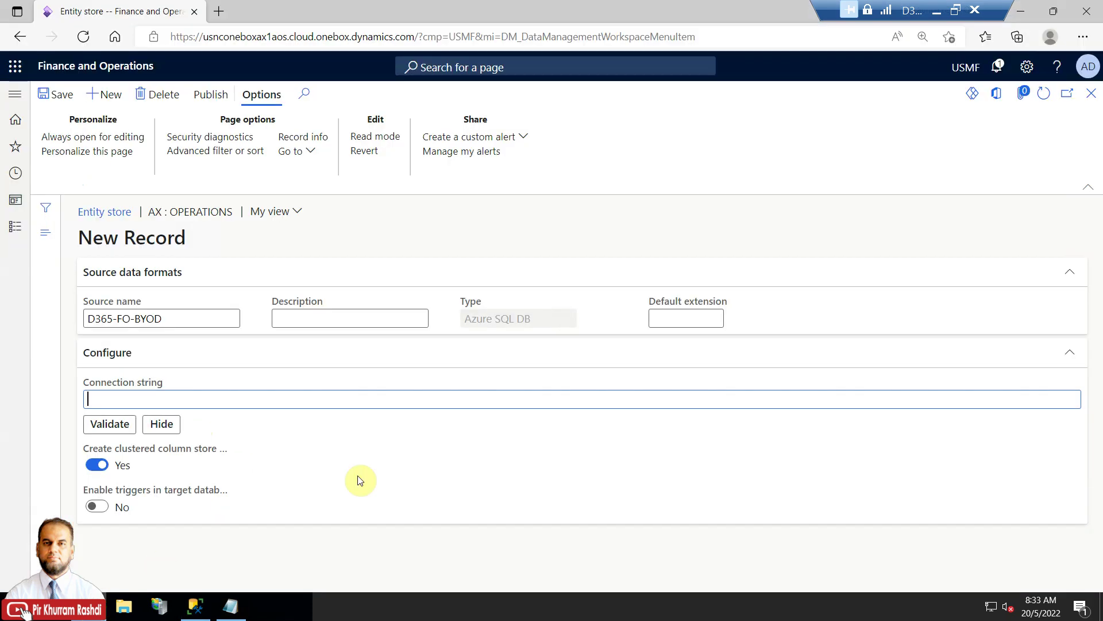
{"action": "left_click", "coordinate": [164, 397]}
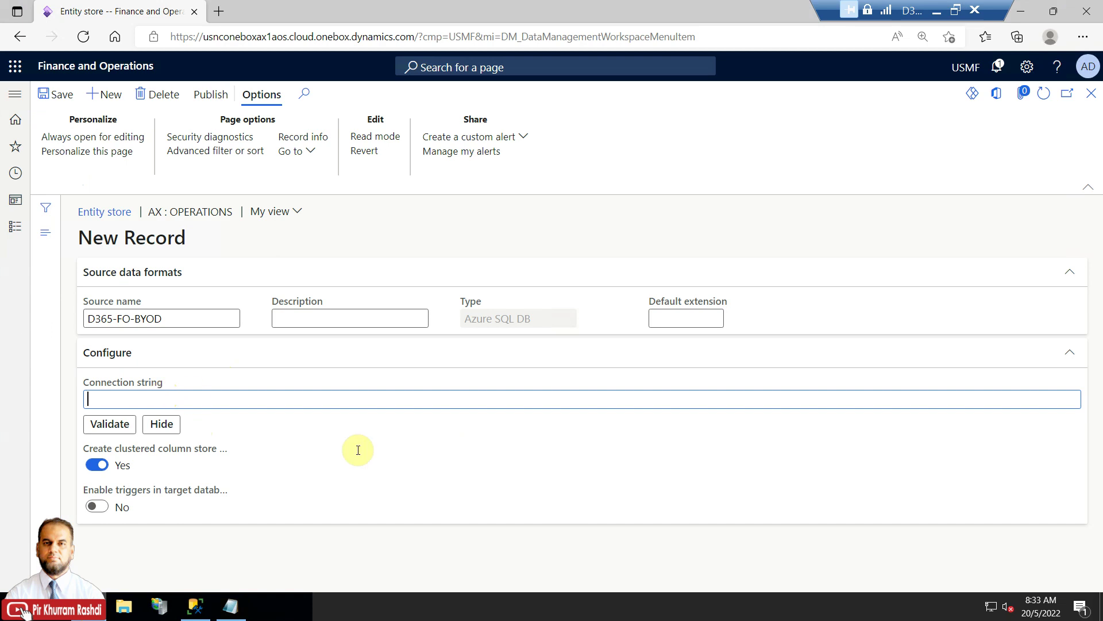
Copy the MININT-57EHFHJ,1433 / BYOD Data Source line from ConnectionString.txt.
{"action": "left_click", "coordinate": [231, 606]}
{"action": "left_click", "coordinate": [449, 361]}
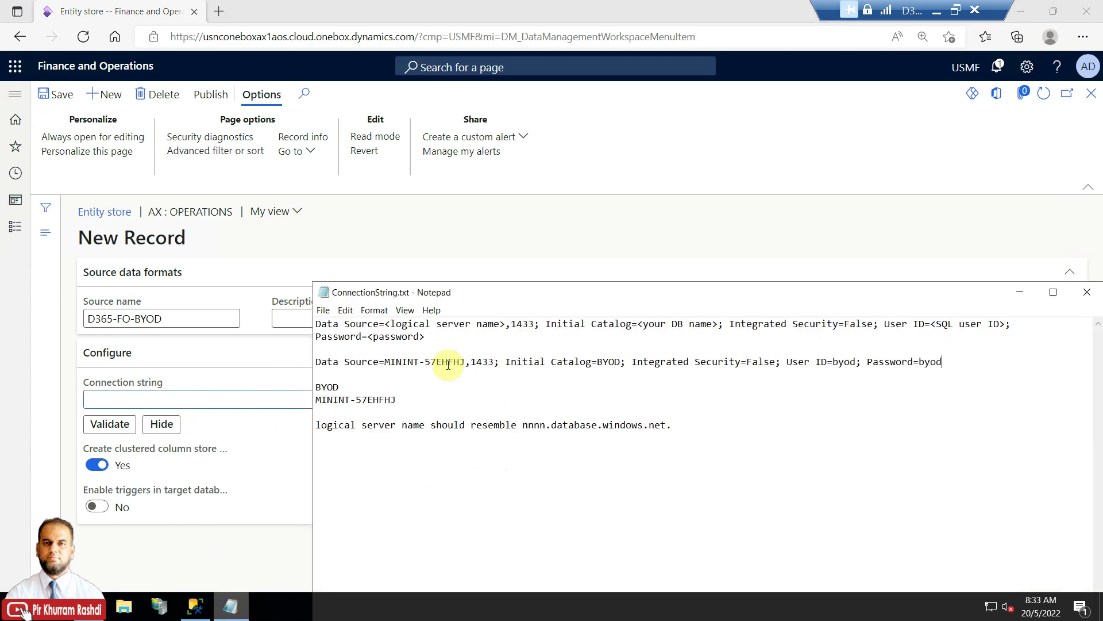
{"action": "left_click_drag", "start_coordinate": [467, 361], "coordinate": [394, 361]}
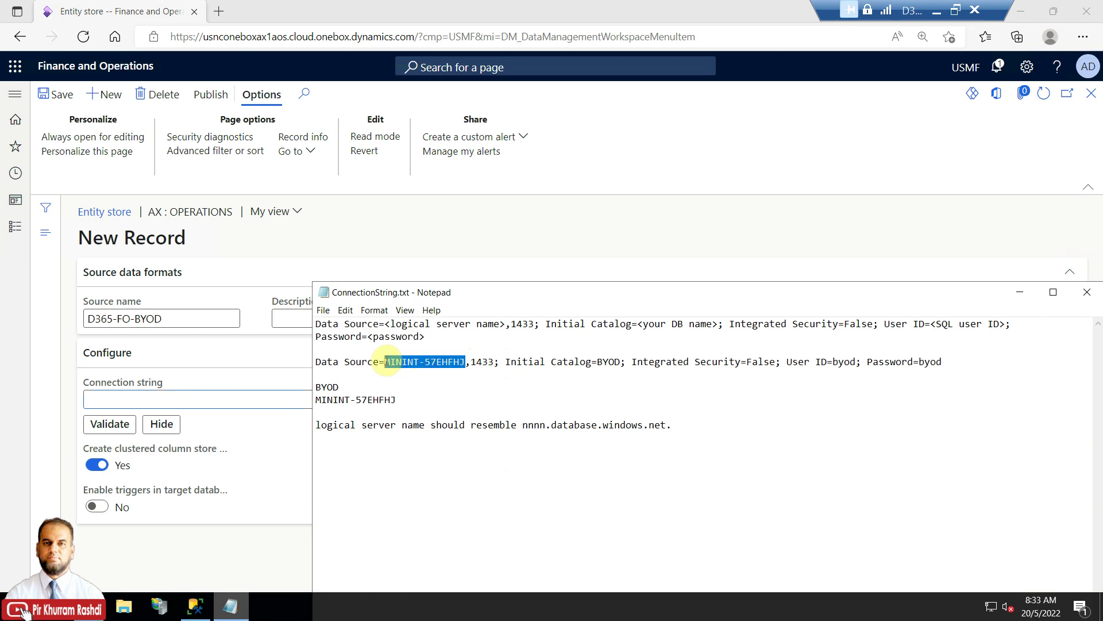
{"action": "left_click", "coordinate": [485, 360]}
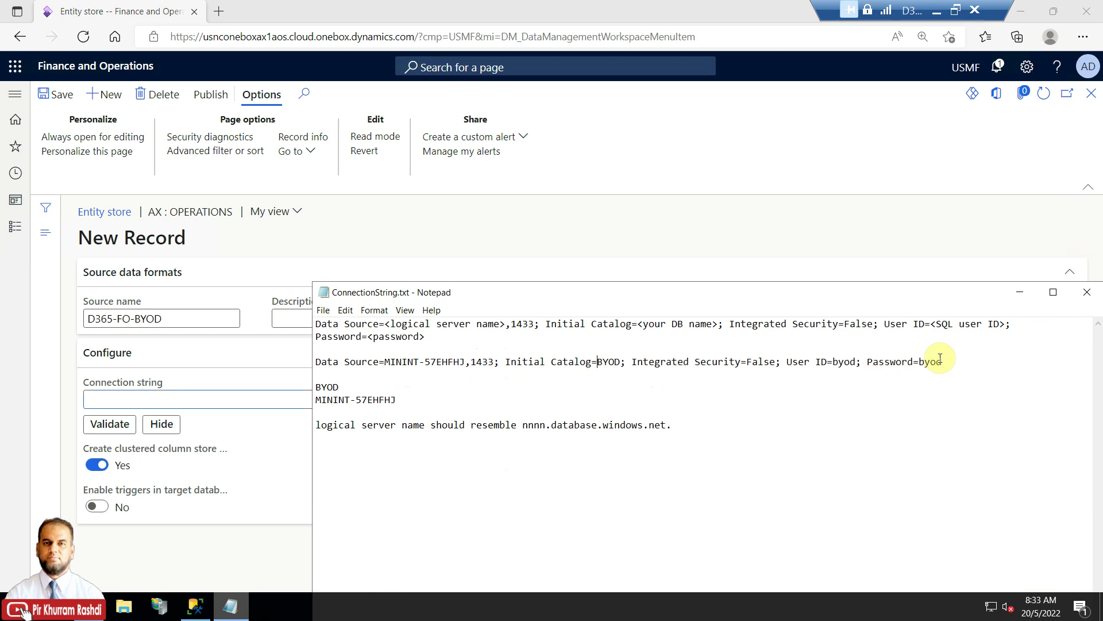
{"action": "left_click_drag", "start_coordinate": [944, 361], "coordinate": [320, 360]}
{"action": "right_click", "coordinate": [315, 360]}
{"action": "left_click", "coordinate": [229, 396]}
Paste the connection string as plain text into the D365-FO-BYOD Connection string field.
{"action": "left_click", "coordinate": [209, 398]}
{"action": "right_click", "coordinate": [208, 398]}
{"action": "left_click", "coordinate": [256, 352]}
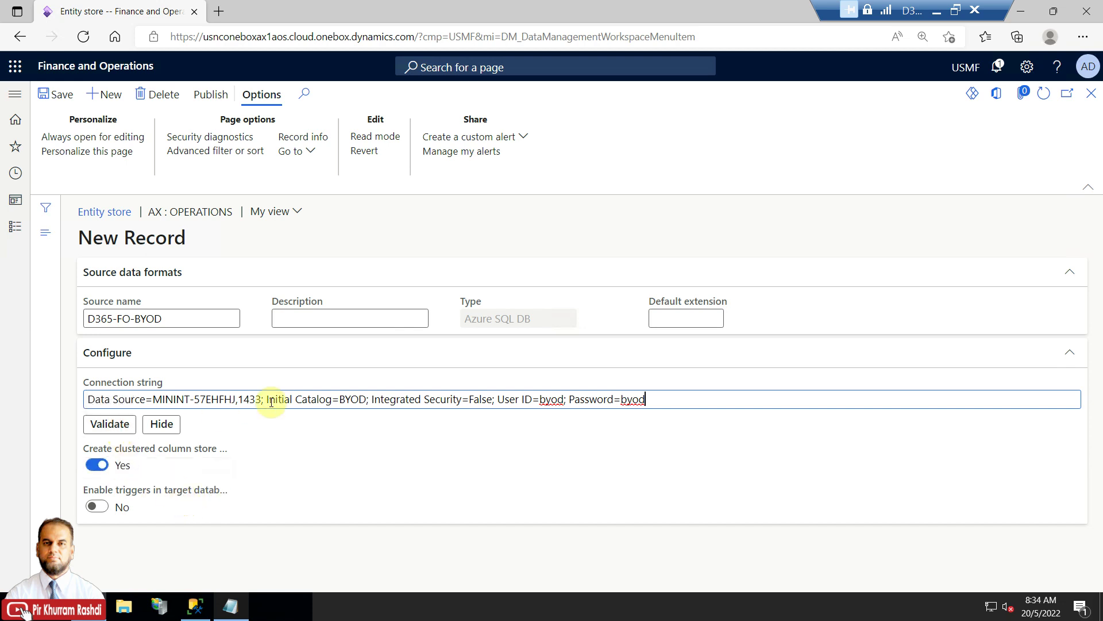
Validate the D365-FO-BYOD connection successfully, then open its Target entities list via Publish.
{"action": "left_click", "coordinate": [110, 423]}
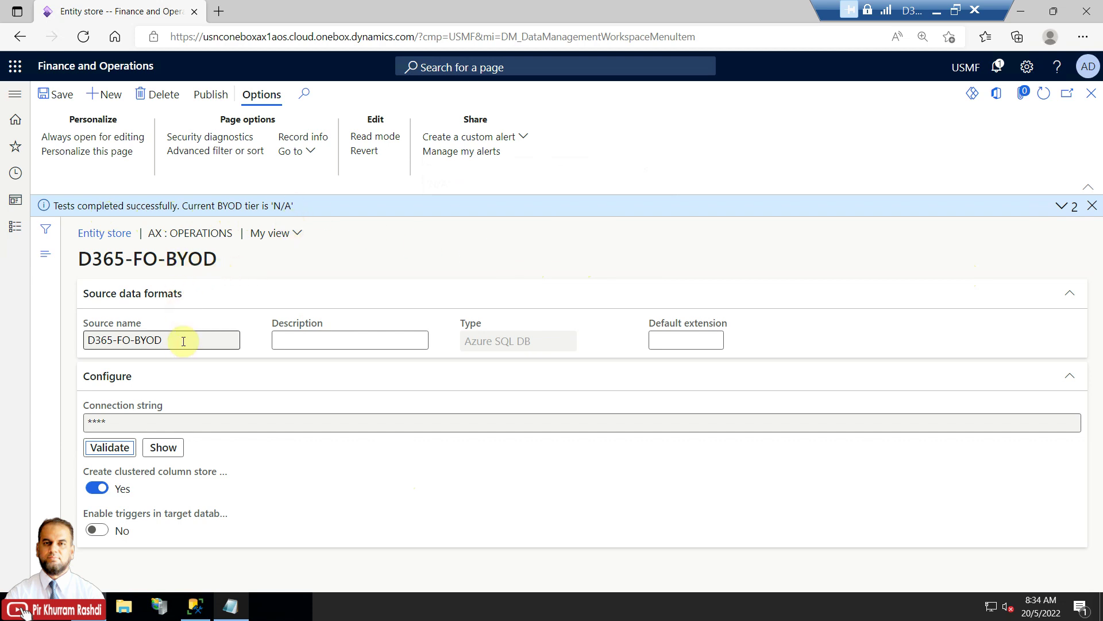
{"action": "left_click", "coordinate": [210, 94]}
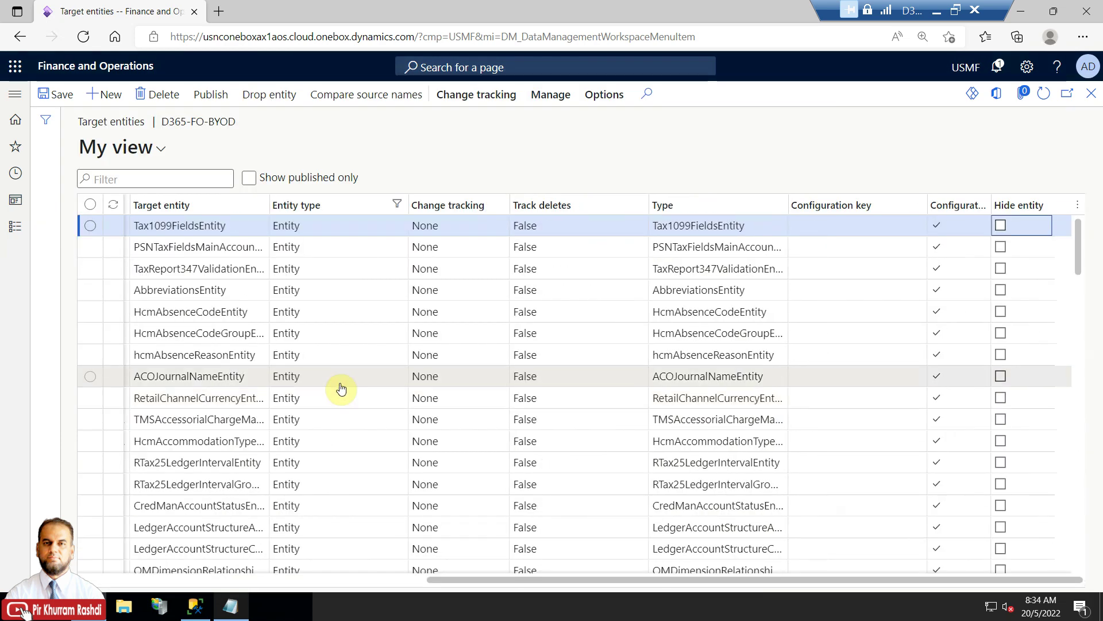
Refresh the database tree in SQL Server Management Studio.
{"action": "left_click_drag", "start_coordinate": [436, 579], "coordinate": [46, 584]}
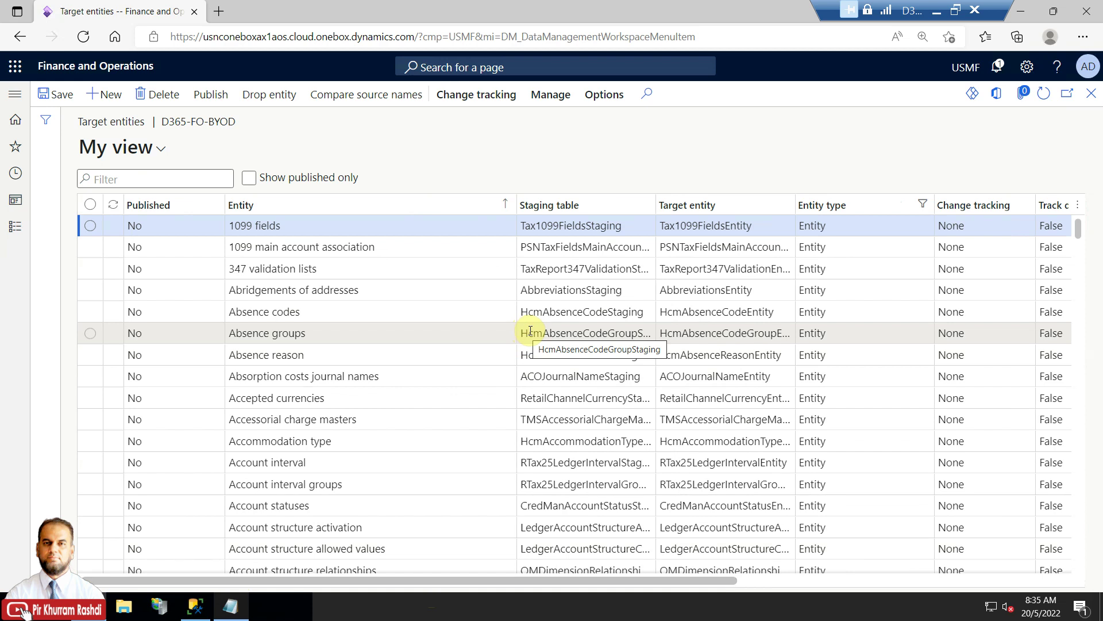
{"action": "left_click", "coordinate": [195, 606]}
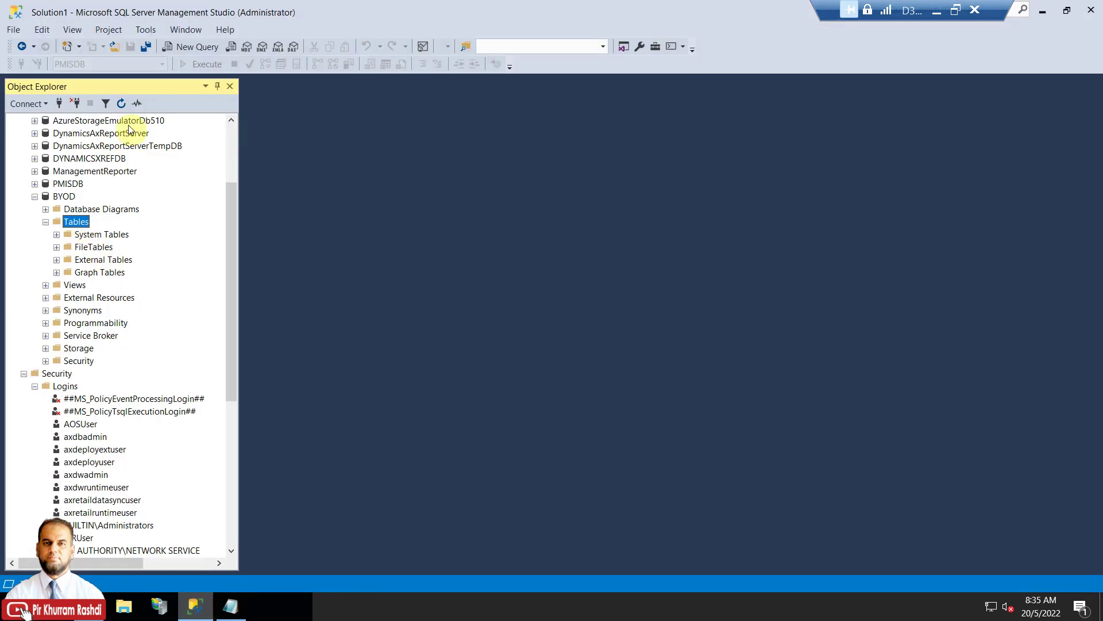
{"action": "left_click", "coordinate": [121, 104]}
Filter the target entities' Entity column by 'project' and select the Projects entity.
{"action": "left_click", "coordinate": [89, 607]}
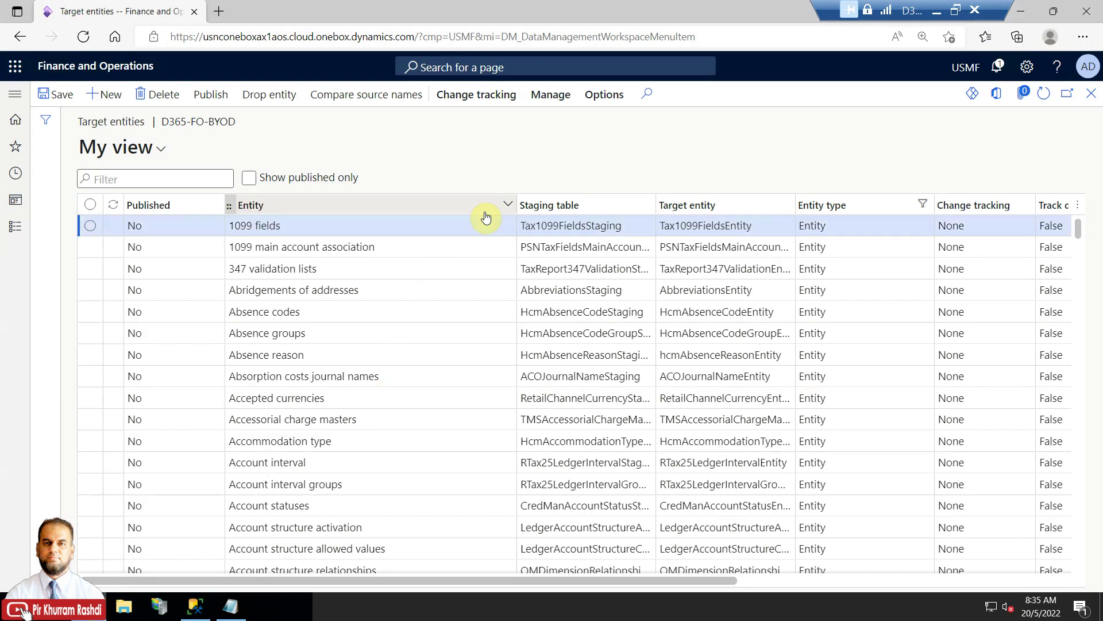
{"action": "type", "text": "projects"}
{"action": "key", "text": "Return"}
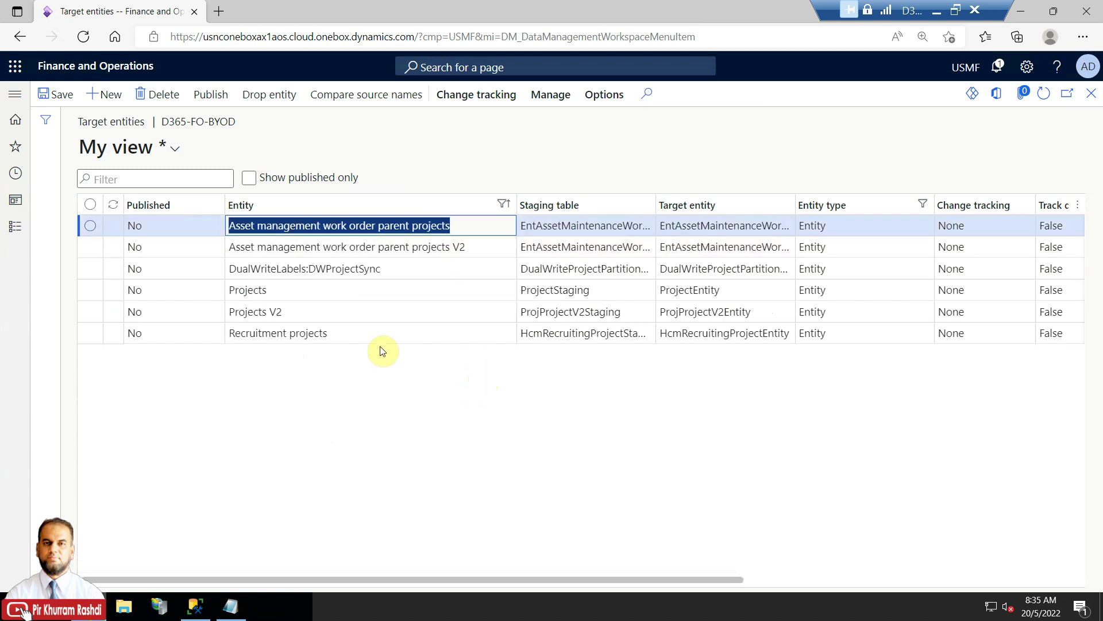
{"action": "left_click", "coordinate": [315, 288]}
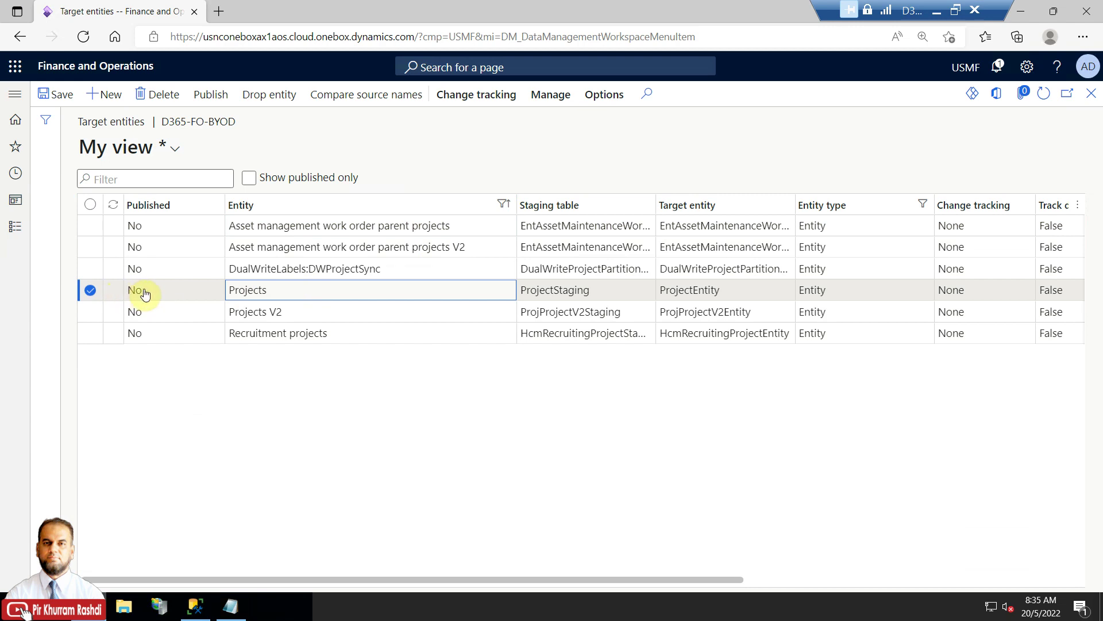
{"action": "left_click", "coordinate": [204, 608]}
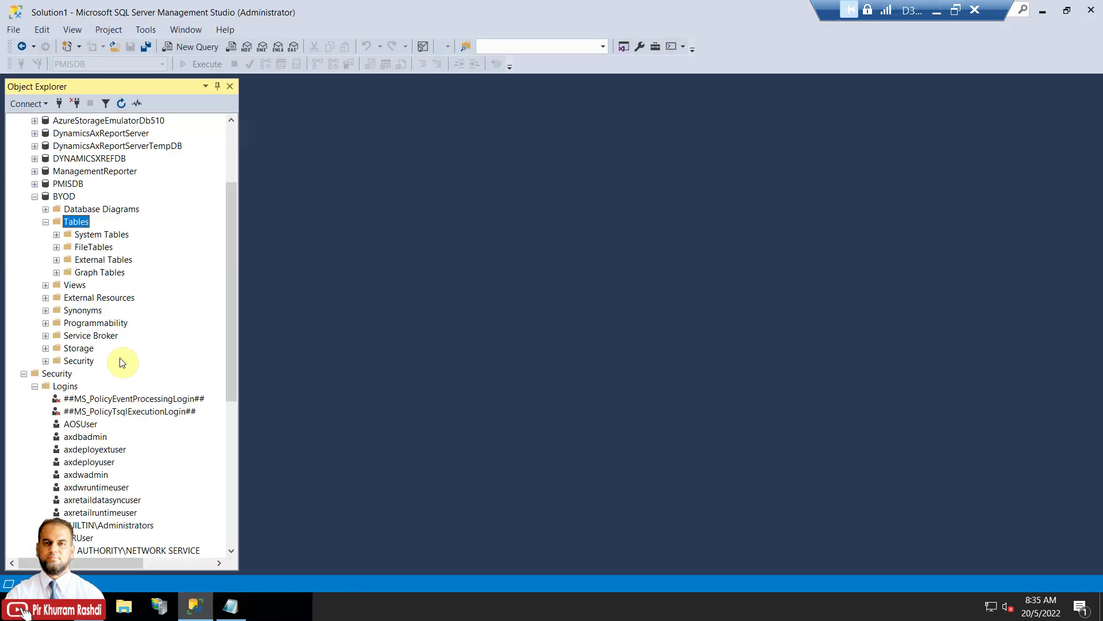
Publish the Projects entity to D365-FO-BYOD and dismiss the 'Publish Job has been scheduled' message.
{"action": "left_click", "coordinate": [1043, 10]}
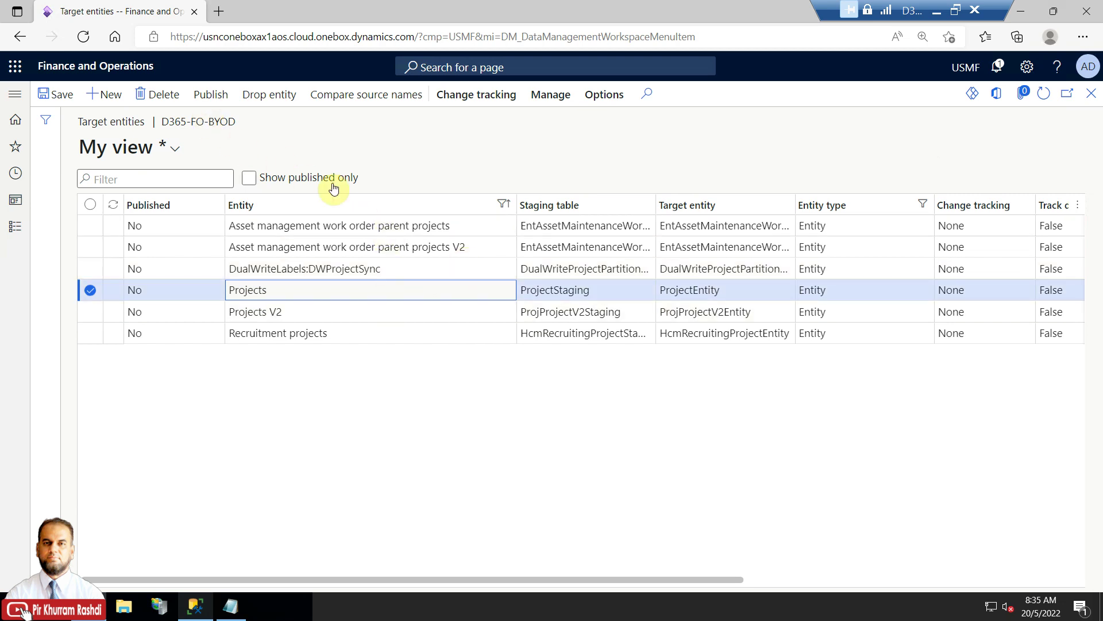
{"action": "left_click", "coordinate": [211, 105]}
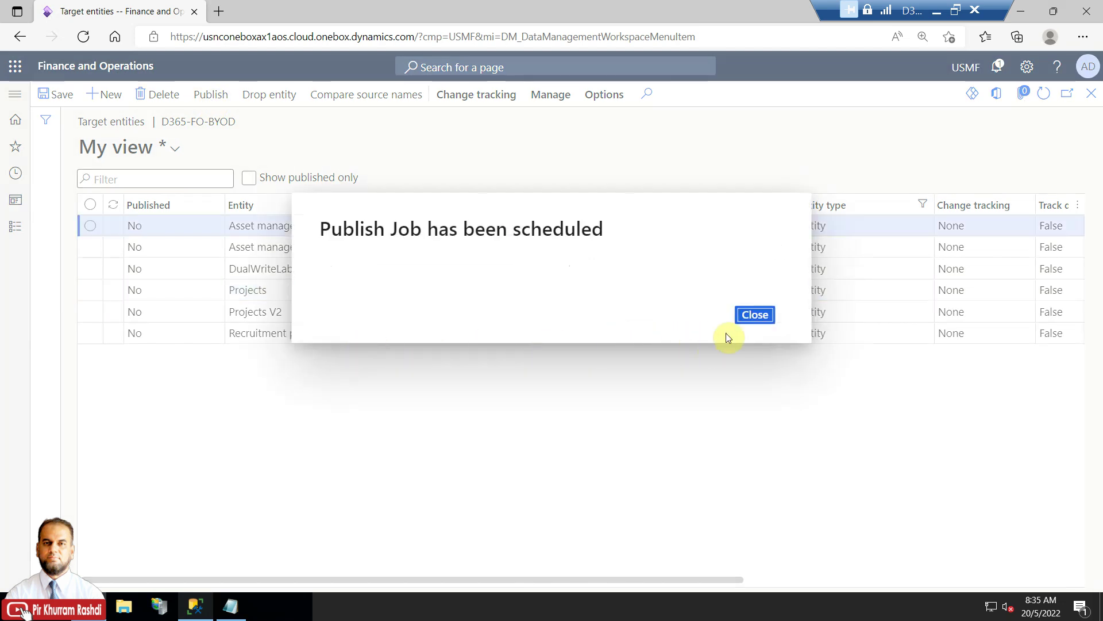
{"action": "left_click", "coordinate": [756, 315]}
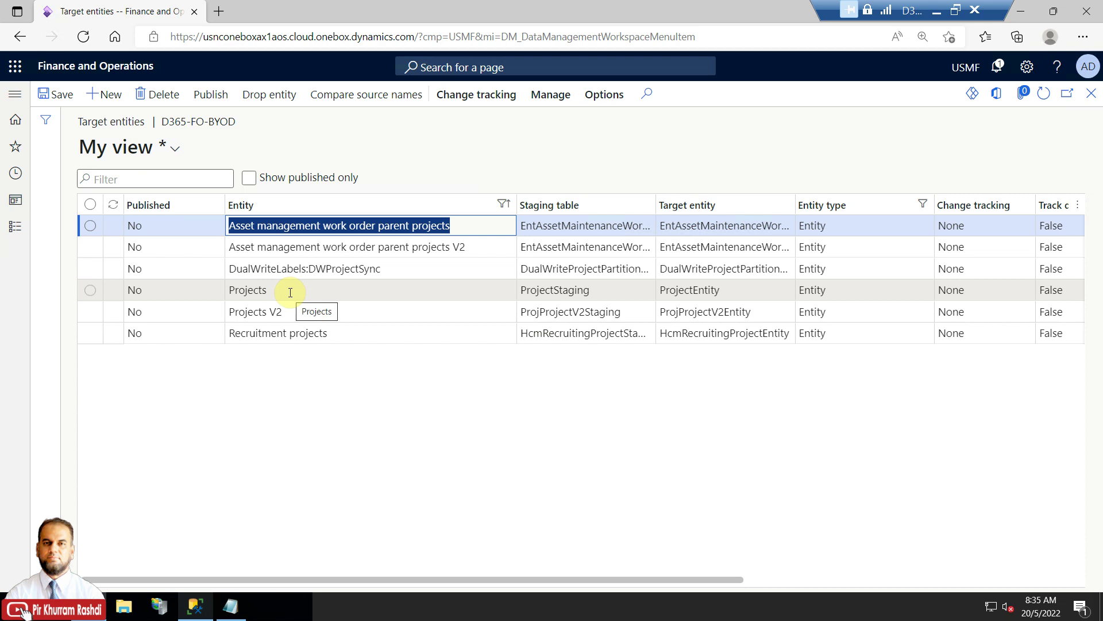
{"action": "left_click", "coordinate": [90, 290]}
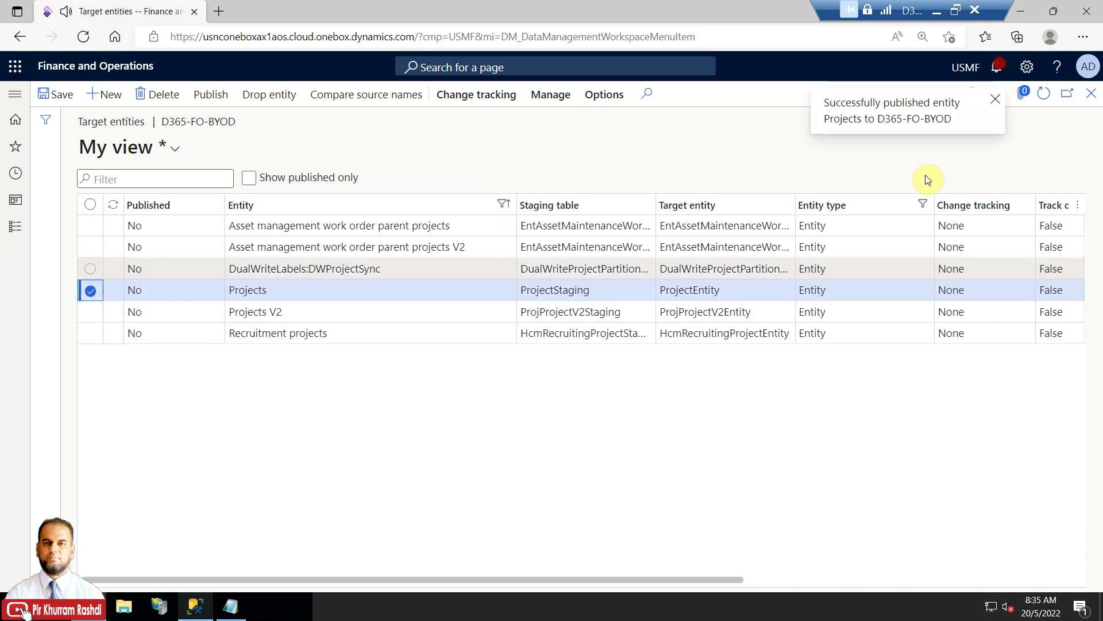
{"action": "left_click", "coordinate": [204, 616]}
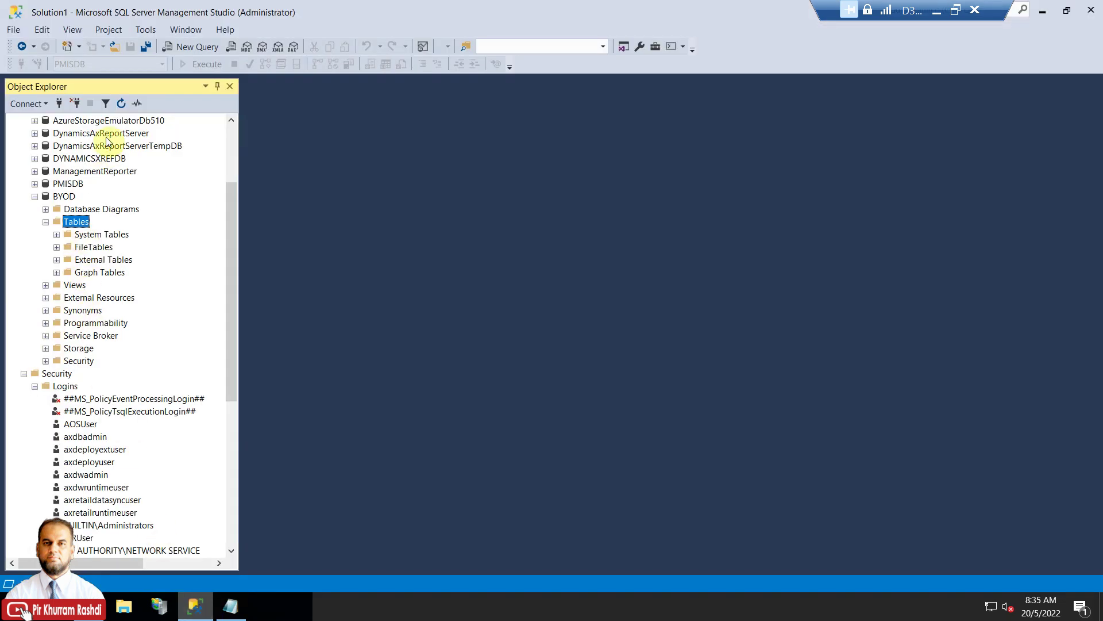
Refresh Object Explorer and inspect dbo.ProjectStaging's columns, such as PROJECTID and PROJECTNAME.
{"action": "left_click", "coordinate": [122, 104]}
{"action": "left_click", "coordinate": [68, 287]}
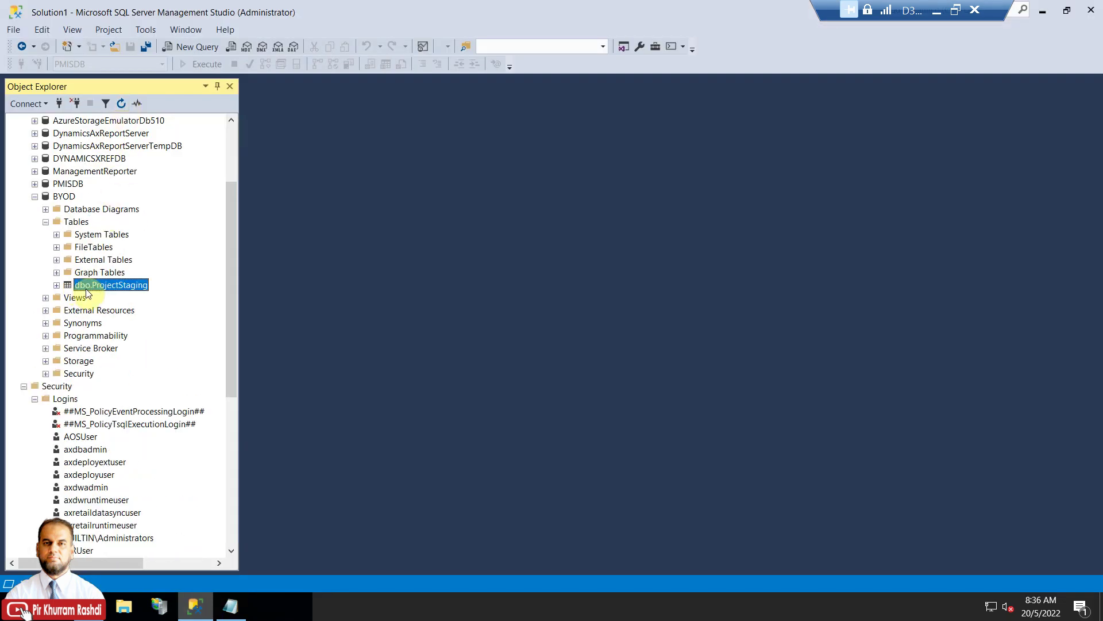
{"action": "left_click", "coordinate": [57, 285]}
{"action": "left_click", "coordinate": [68, 311]}
{"action": "left_click", "coordinate": [67, 310]}
{"action": "left_click", "coordinate": [68, 298]}
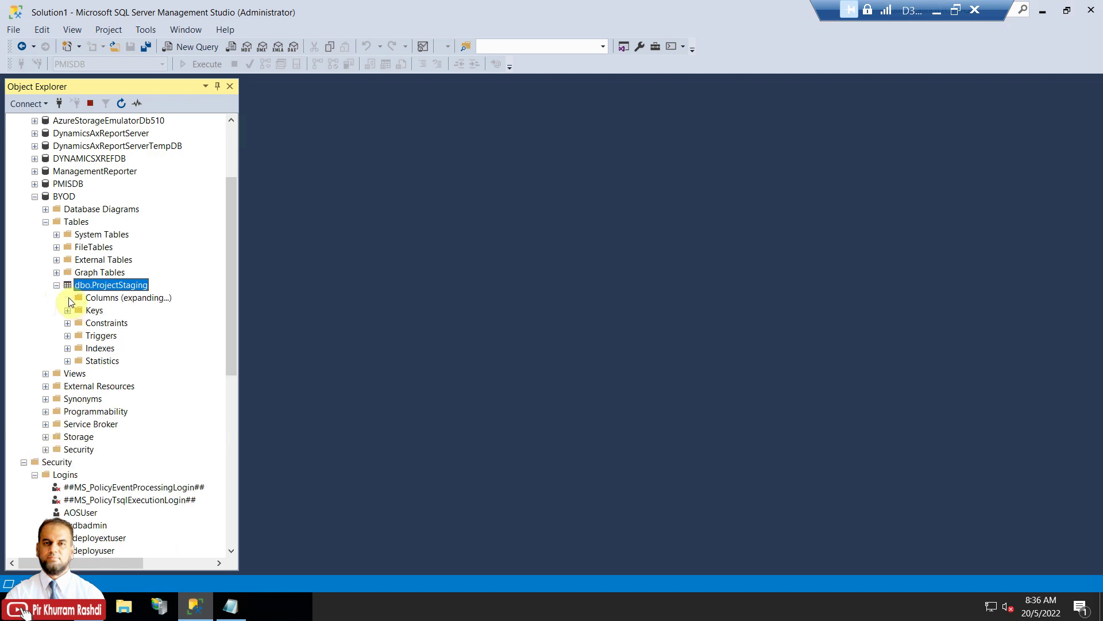
{"action": "left_click_drag", "start_coordinate": [243, 248], "coordinate": [374, 163]}
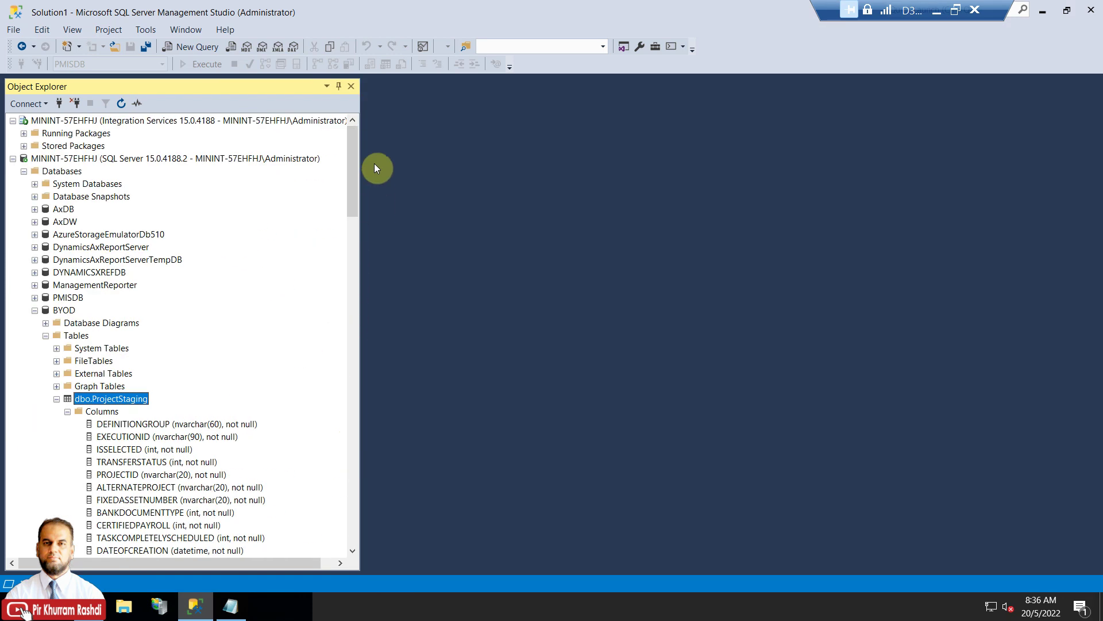
{"action": "left_click", "coordinate": [56, 398]}
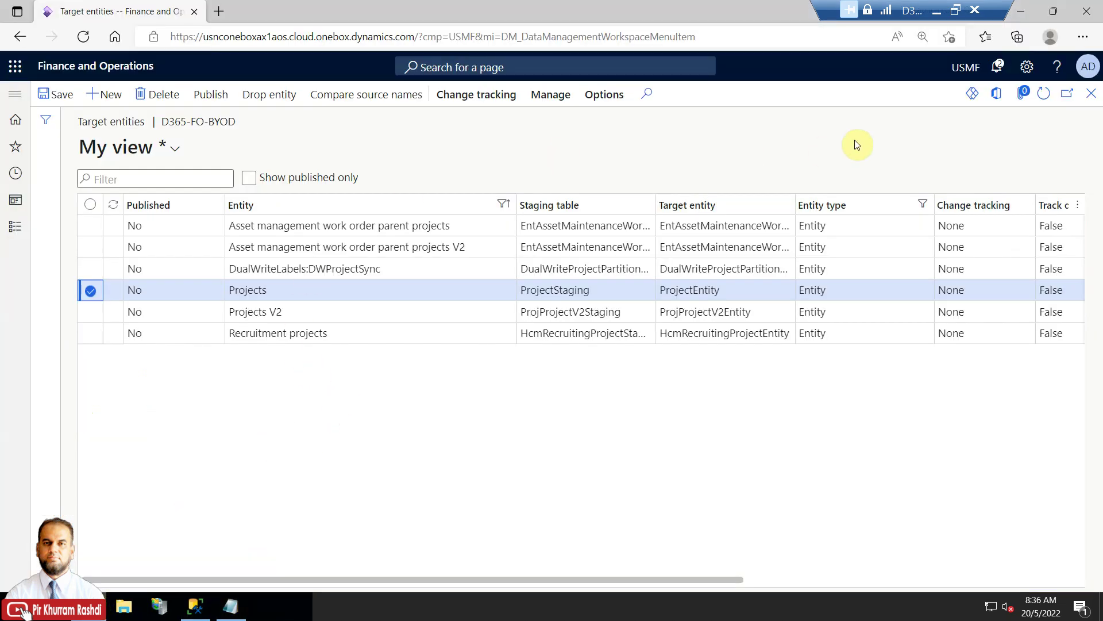
Refresh the target entities, select the ProjectStaging row and open its Change tracking menu.
{"action": "left_click", "coordinate": [1045, 97]}
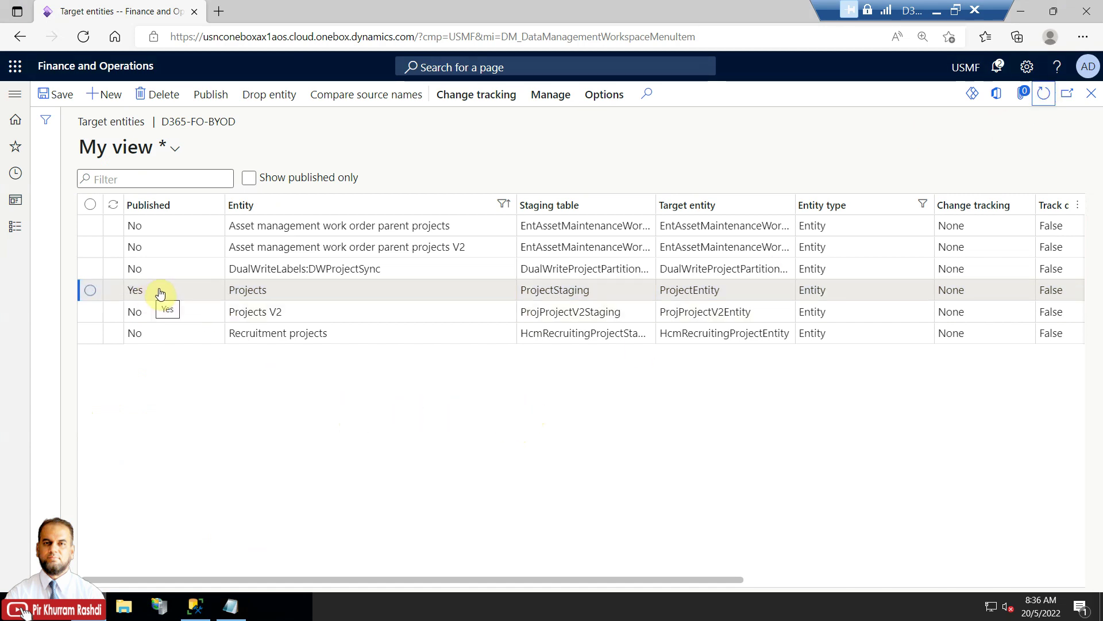
{"action": "left_click_drag", "start_coordinate": [667, 581], "coordinate": [917, 592]}
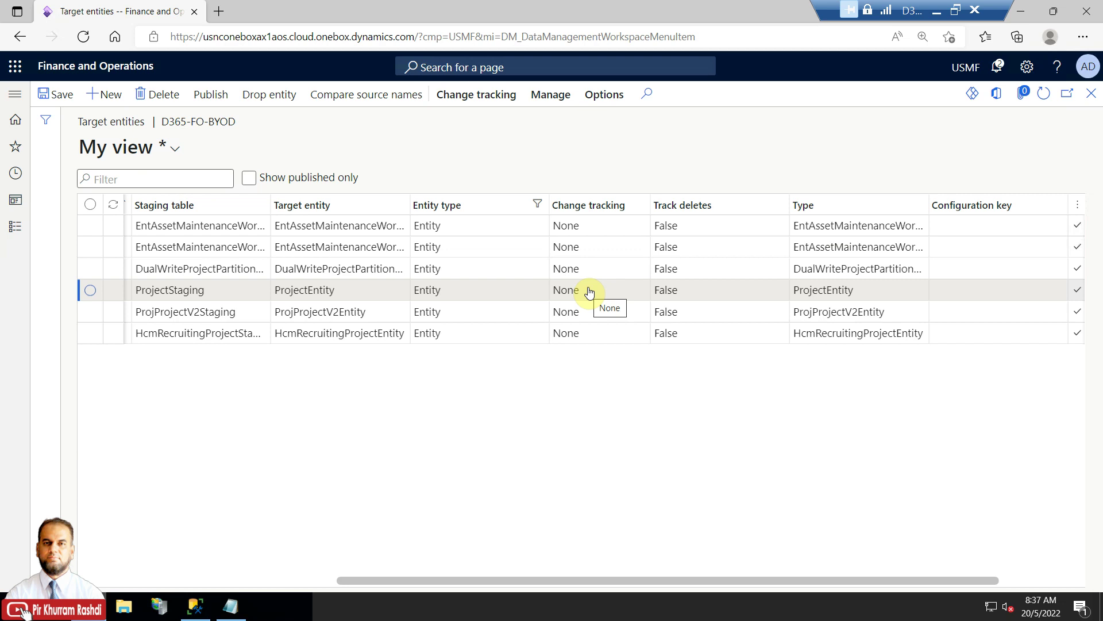
{"action": "left_click", "coordinate": [589, 291]}
{"action": "left_click", "coordinate": [495, 102]}
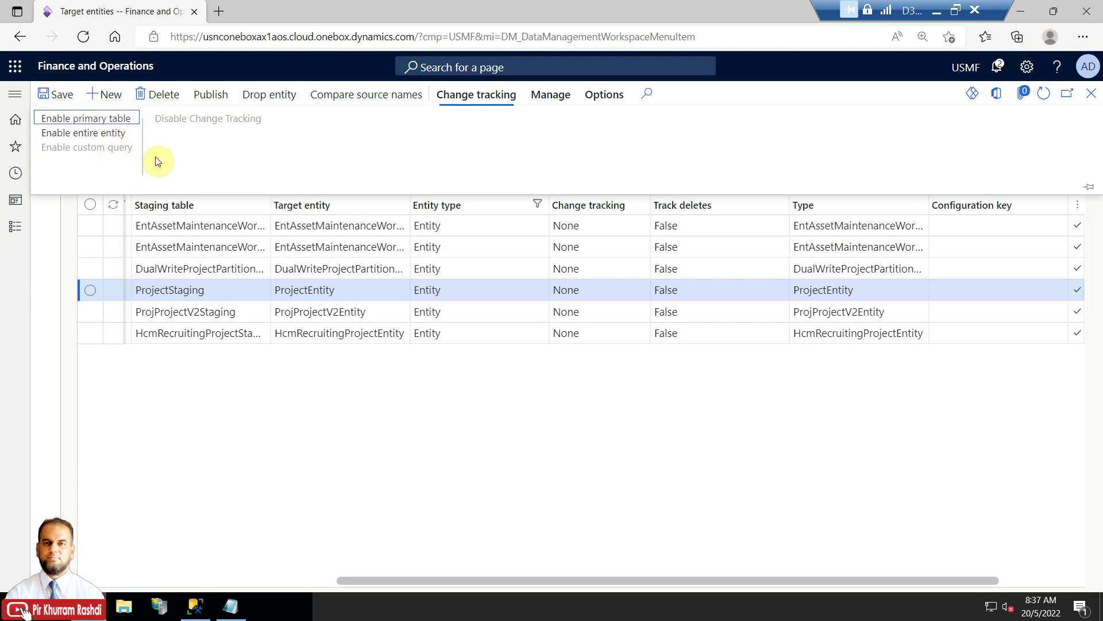
Choose Enable entire entity so Projects tracks All tables with Track deletes True.
{"action": "left_click", "coordinate": [125, 124]}
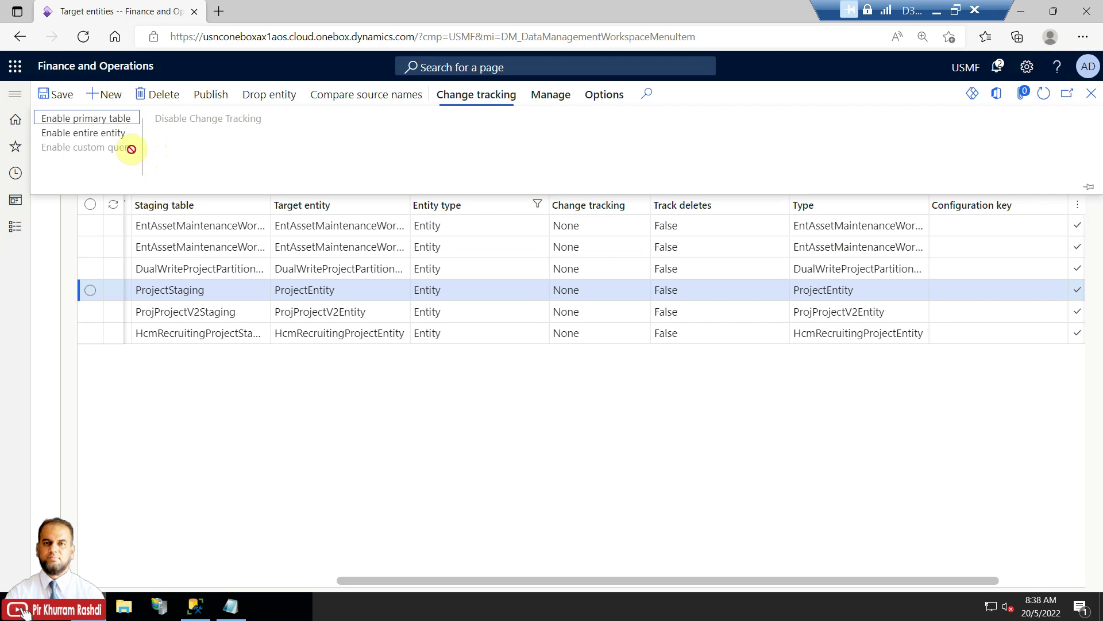
{"action": "left_click", "coordinate": [113, 137]}
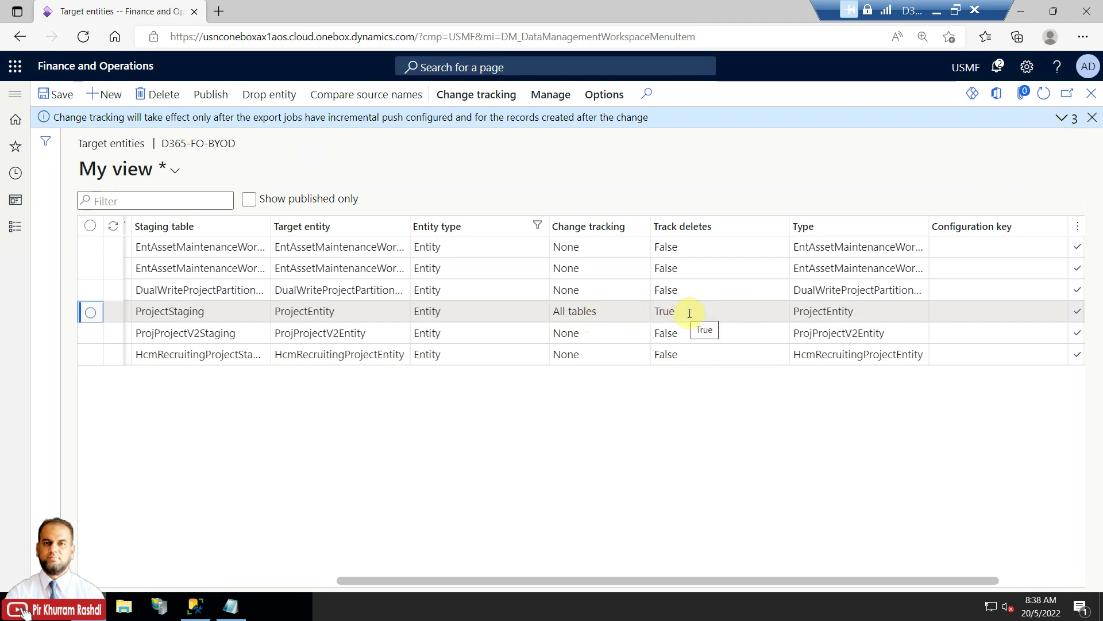
{"action": "left_click_drag", "start_coordinate": [714, 580], "coordinate": [315, 577]}
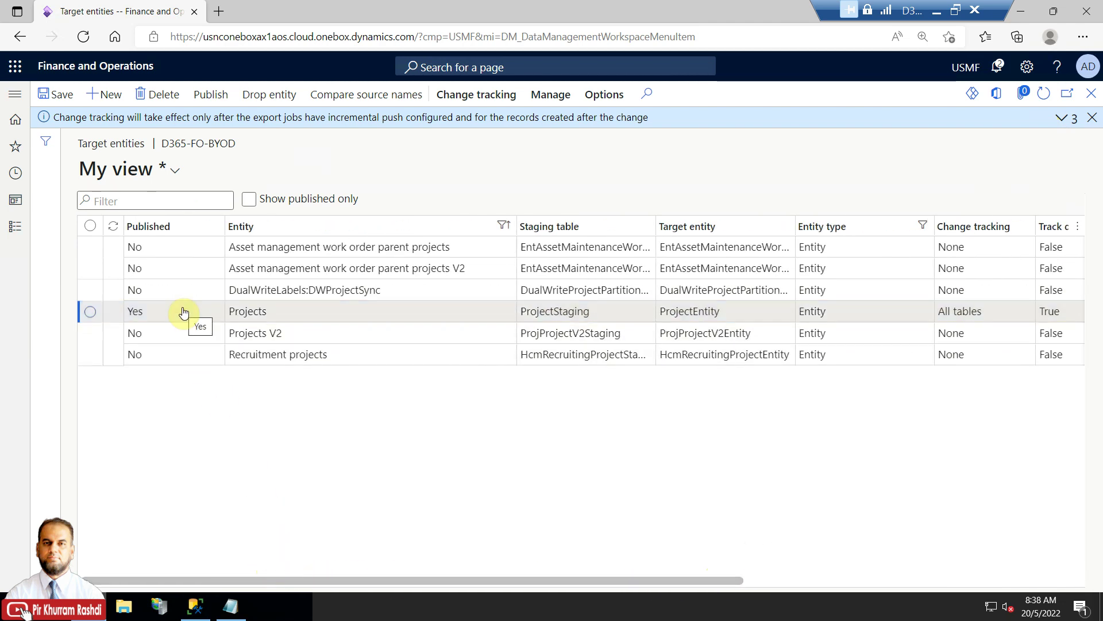
{"action": "left_click_drag", "start_coordinate": [738, 581], "coordinate": [980, 581]}
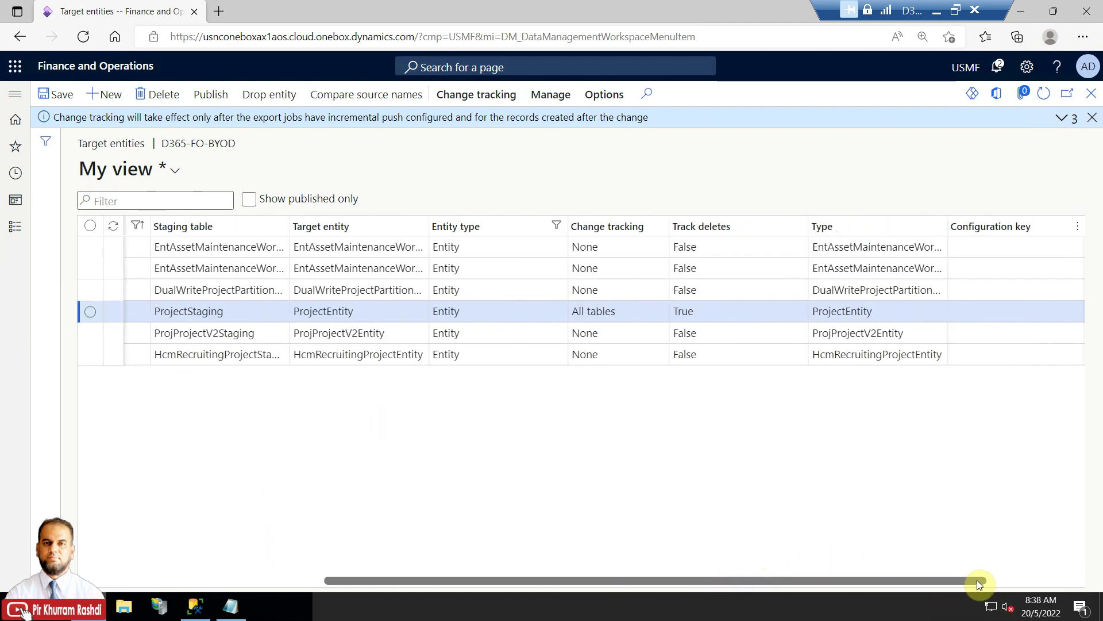
{"action": "left_click", "coordinate": [1092, 117]}
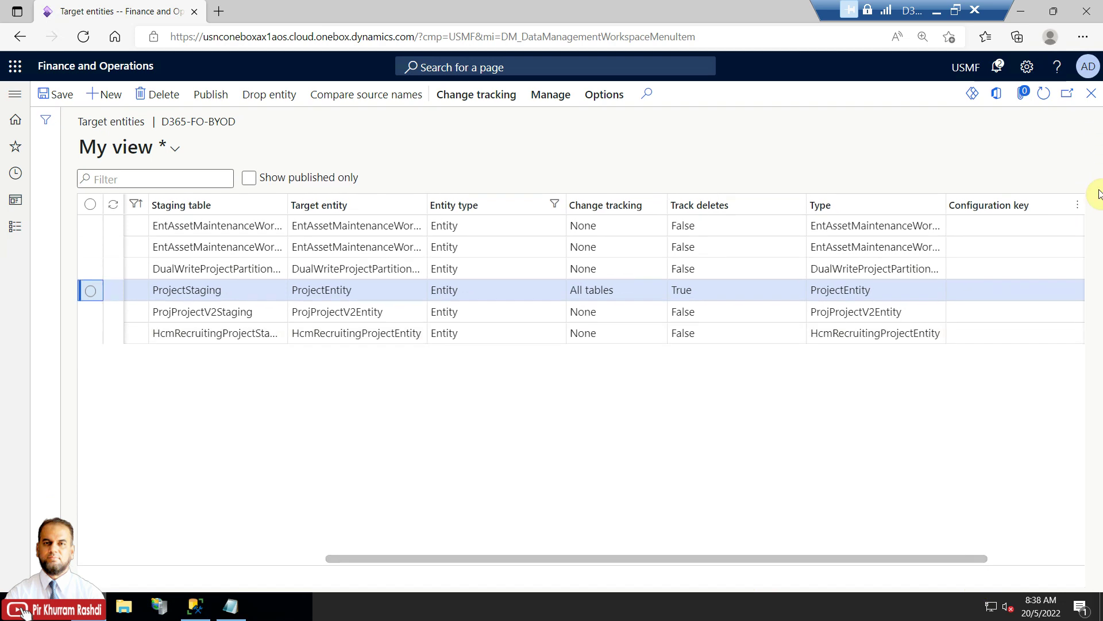
Close back to Data management and start a new Export project.
{"action": "left_click", "coordinate": [1095, 95]}
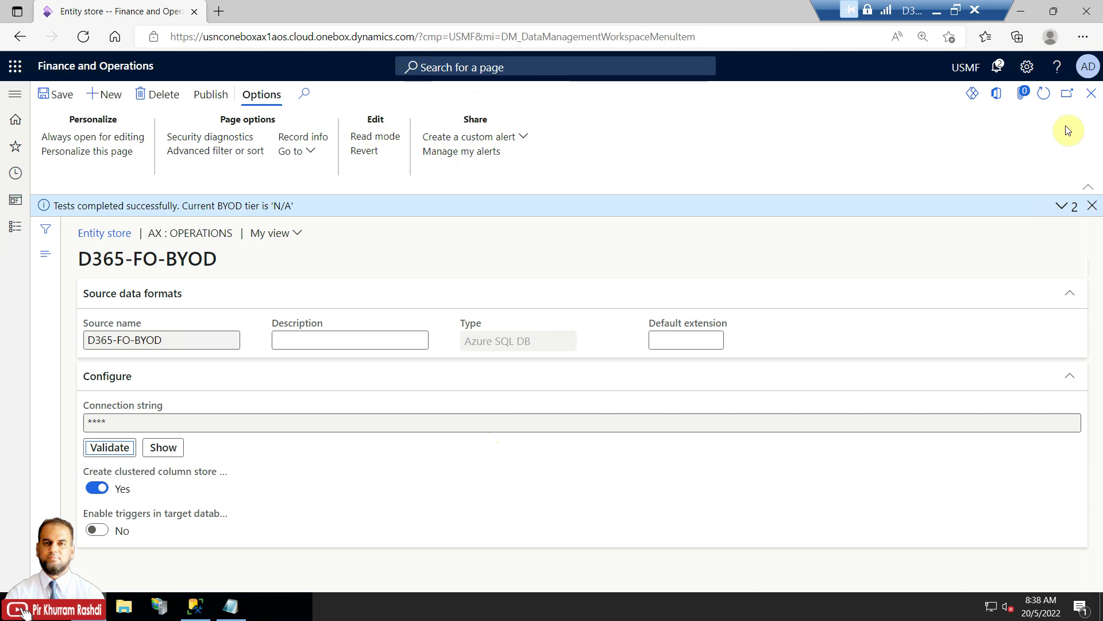
{"action": "left_click", "coordinate": [1090, 95]}
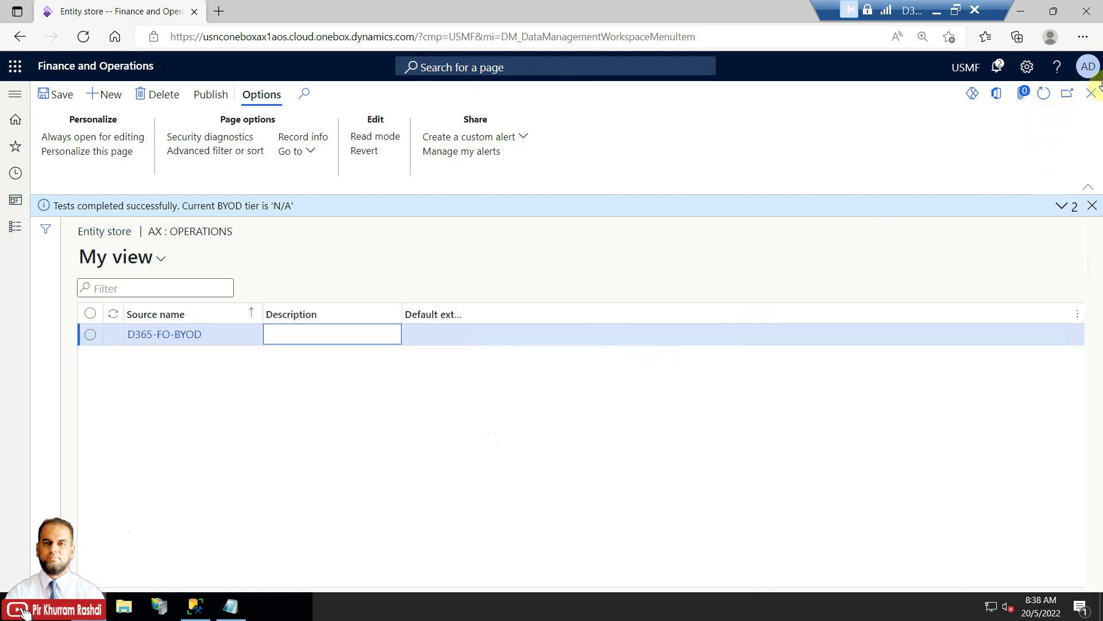
{"action": "left_click", "coordinate": [1091, 94]}
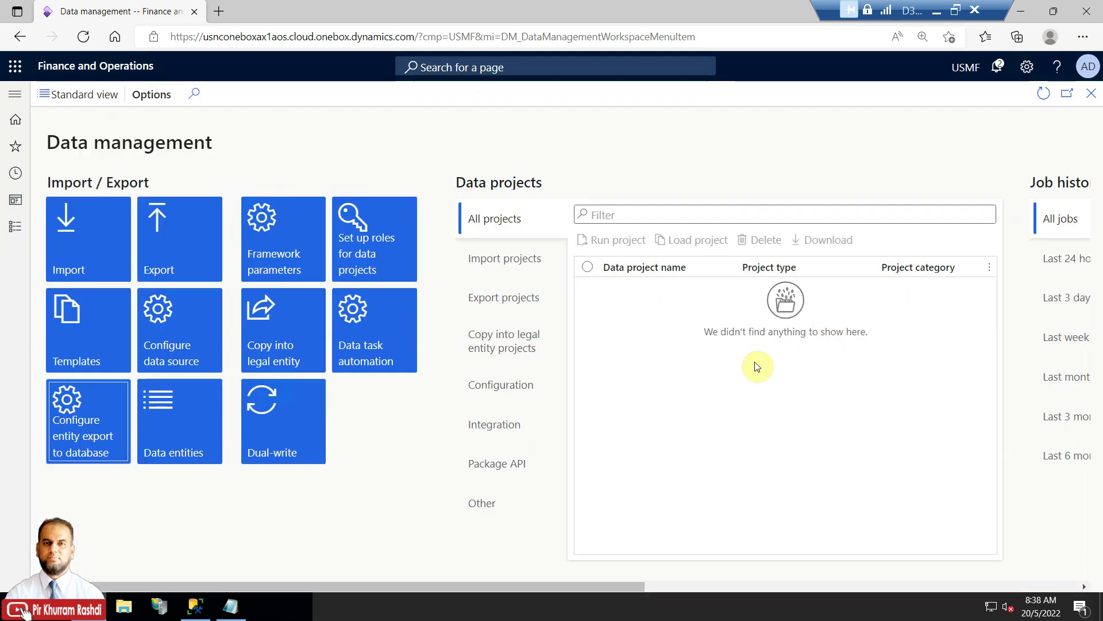
{"action": "left_click", "coordinate": [178, 239]}
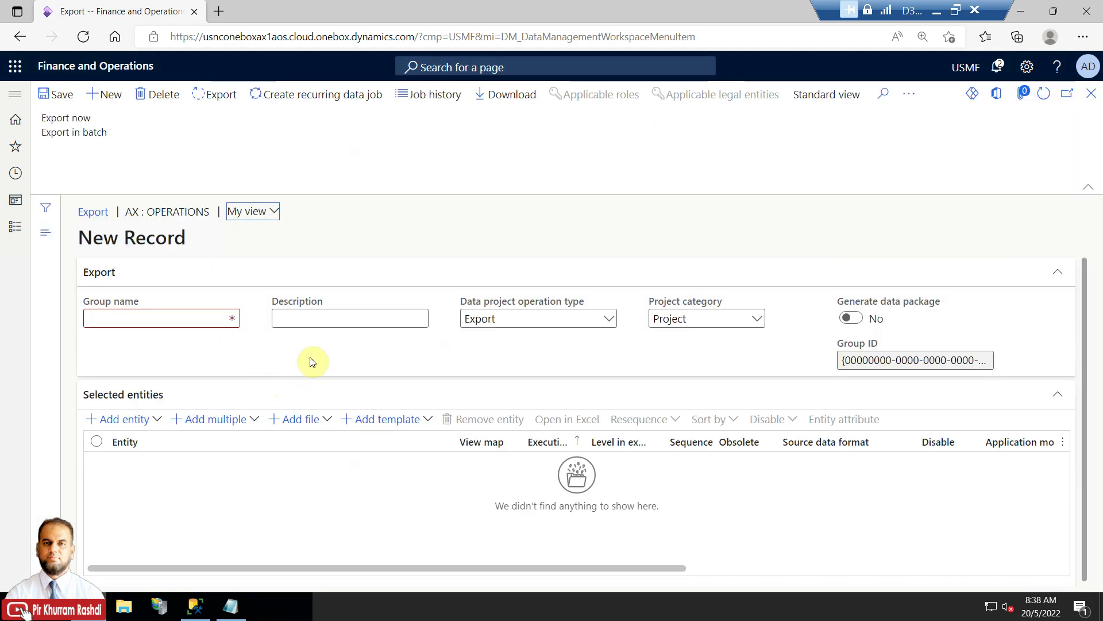
Name the group BYOD-Project-Export and describe it as synchronizing entities related to projects.
{"action": "left_click", "coordinate": [170, 323]}
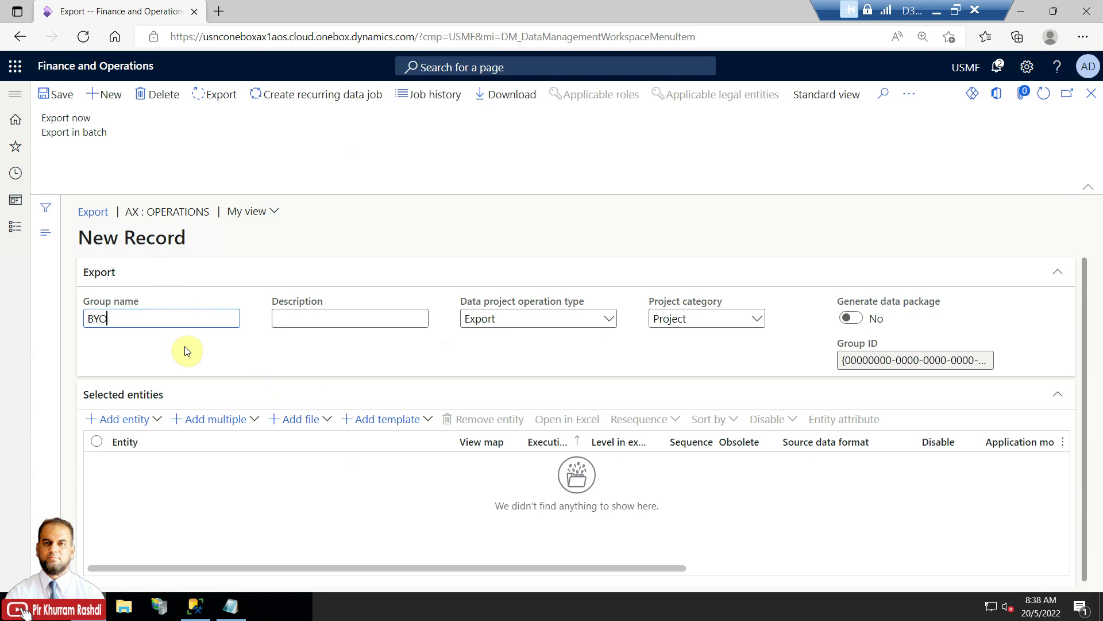
{"action": "type", "text": "BYOD-Expor"}
{"action": "key", "text": "Left"}
{"action": "key", "text": "Left"}
{"action": "key", "text": "Left"}
{"action": "key", "text": "Left"}
{"action": "key", "text": "Left"}
{"action": "key", "text": "Left"}
{"action": "type", "text": "Projet"}
{"action": "key", "text": "BackSpace"}
{"action": "type", "text": "ct-"}
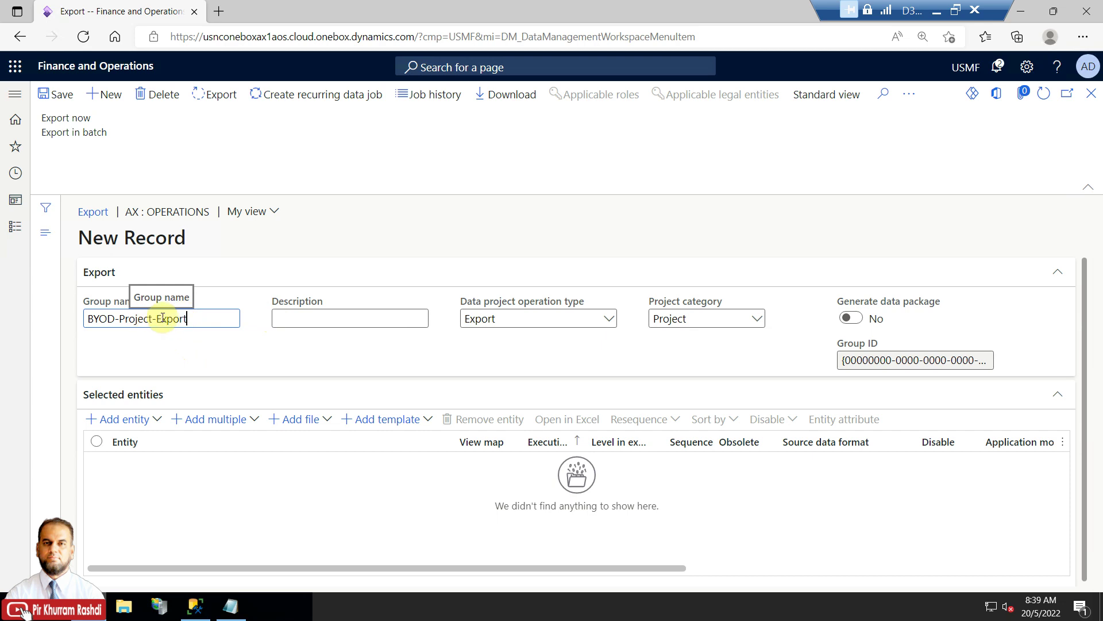
{"action": "left_click_drag", "start_coordinate": [119, 319], "coordinate": [151, 320]}
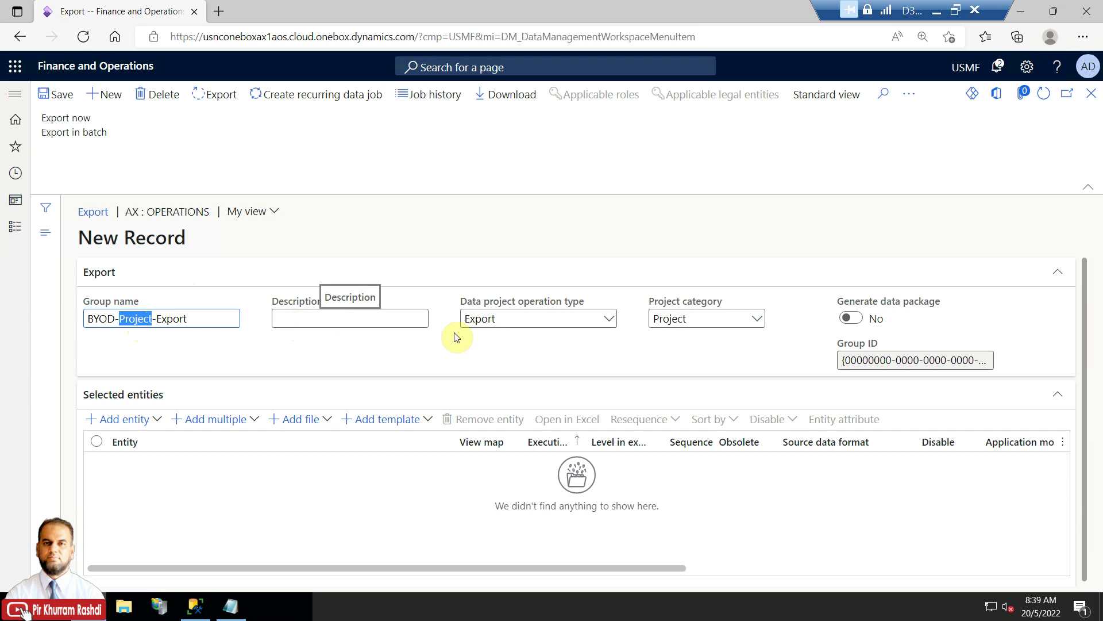
{"action": "left_click", "coordinate": [364, 315]}
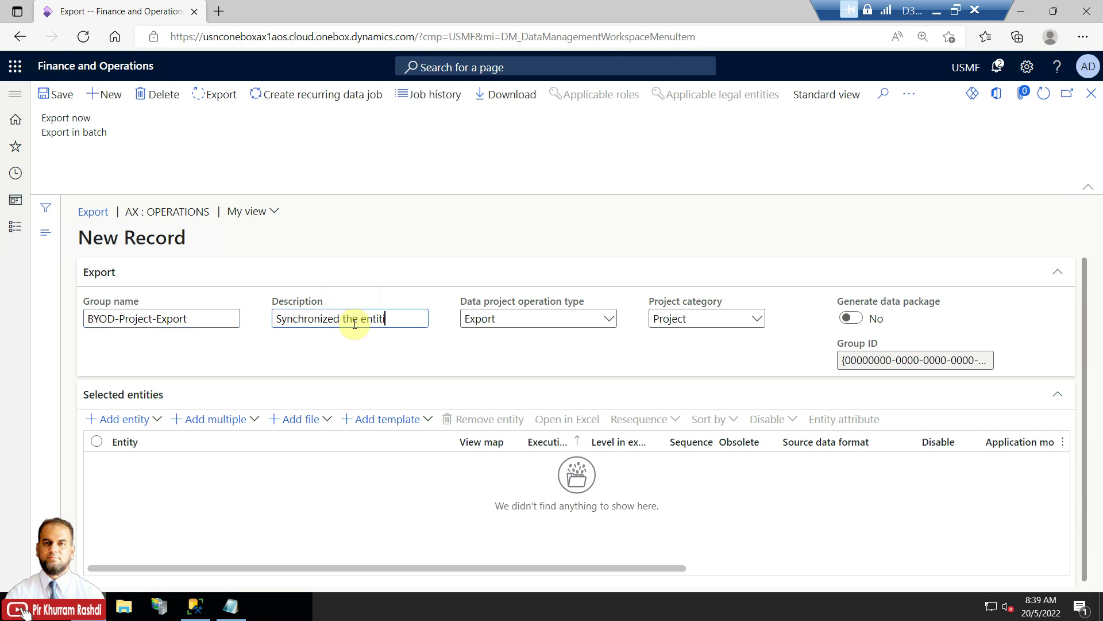
{"action": "type", "text": "lated to projects"}
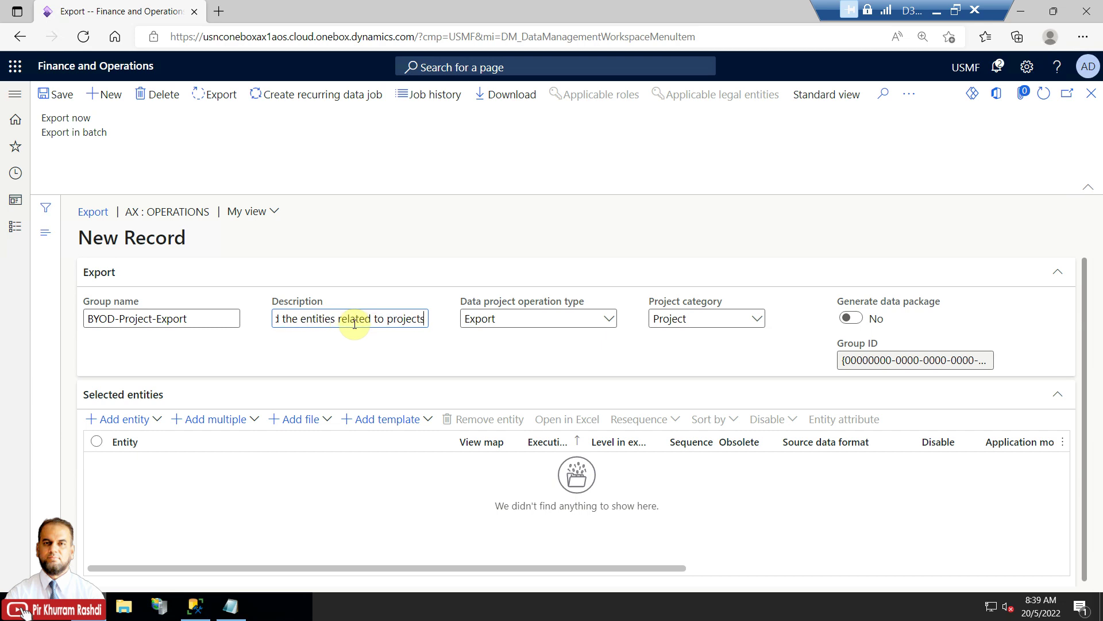
Keep Export as the operation type and set the project category to Integration.
{"action": "left_click", "coordinate": [609, 320]}
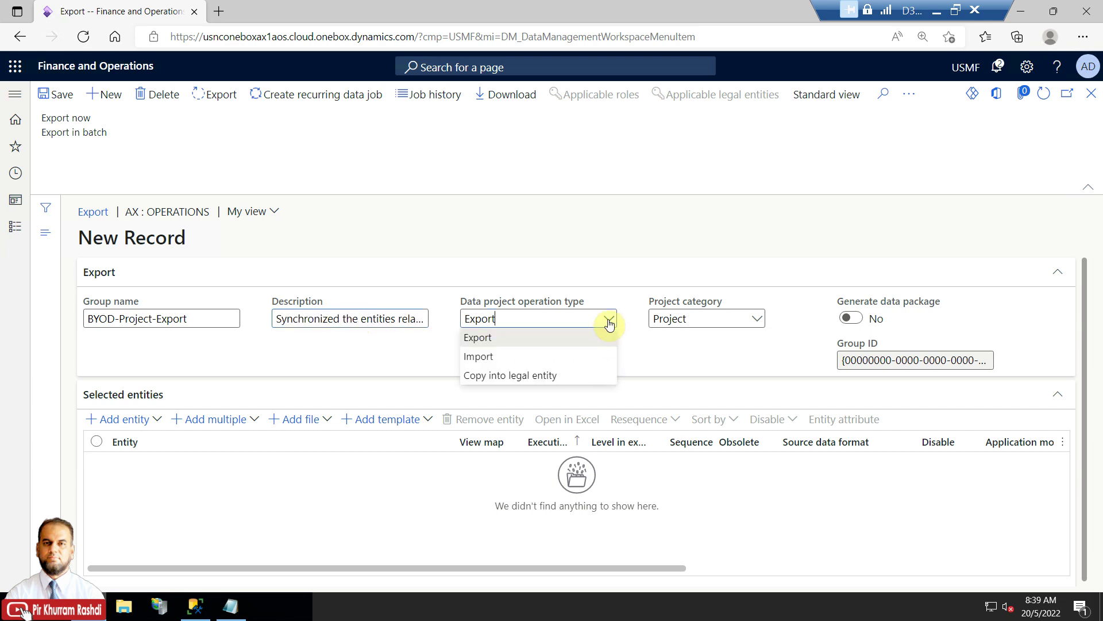
{"action": "left_click", "coordinate": [609, 323]}
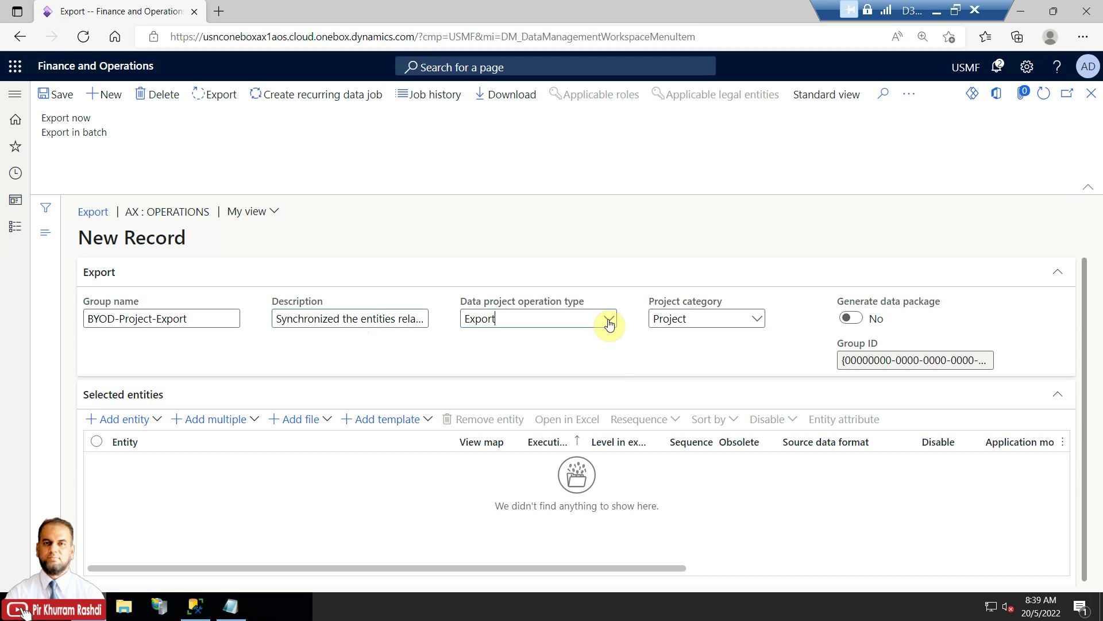
{"action": "left_click", "coordinate": [759, 323]}
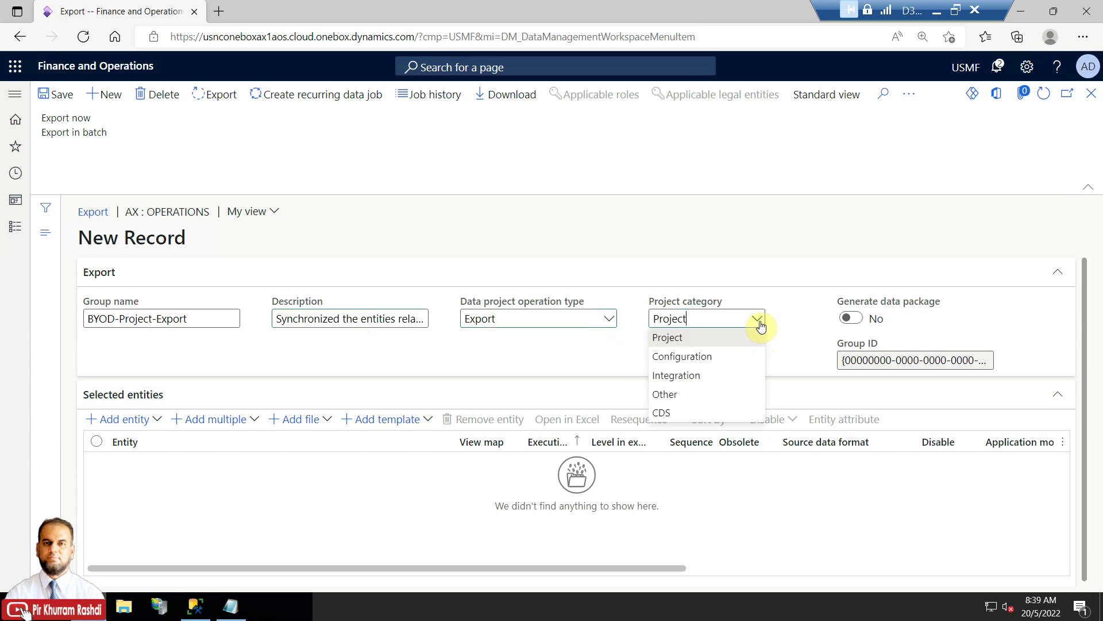
{"action": "left_click", "coordinate": [707, 377]}
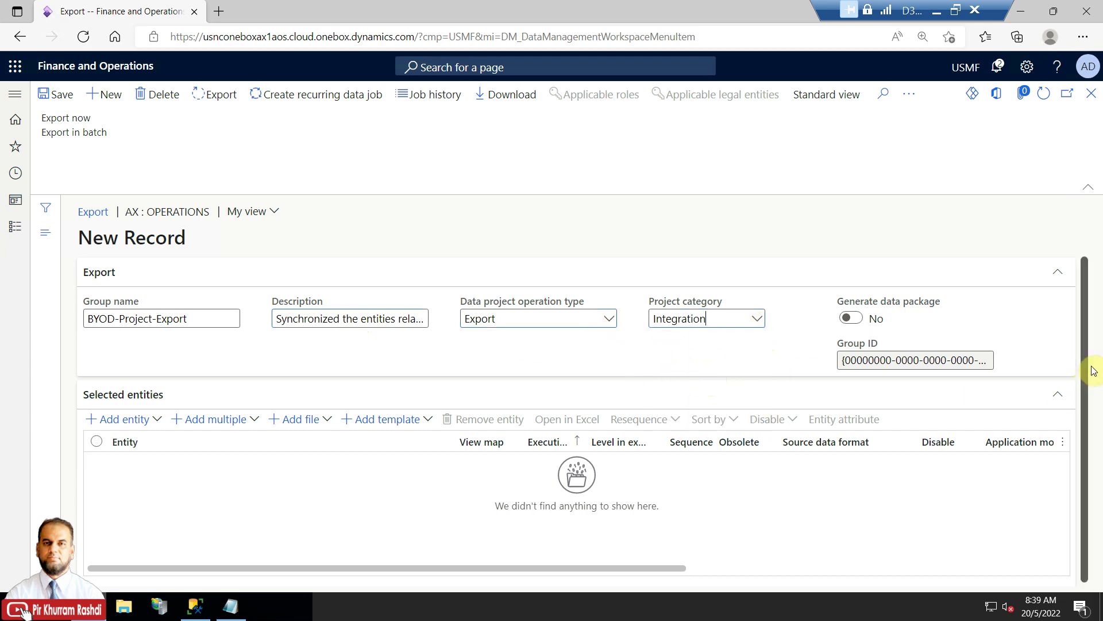
{"action": "left_click_drag", "start_coordinate": [1082, 367], "coordinate": [1086, 405]}
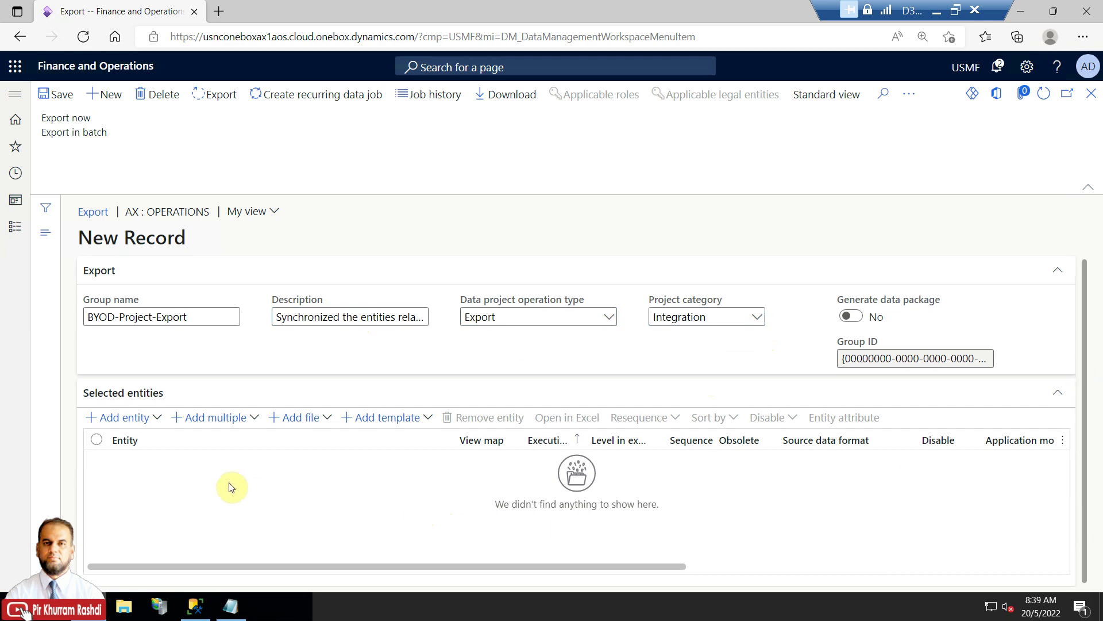
In Add entity, filter the entity list by 'project' and choose Projects.
{"action": "left_click", "coordinate": [159, 420]}
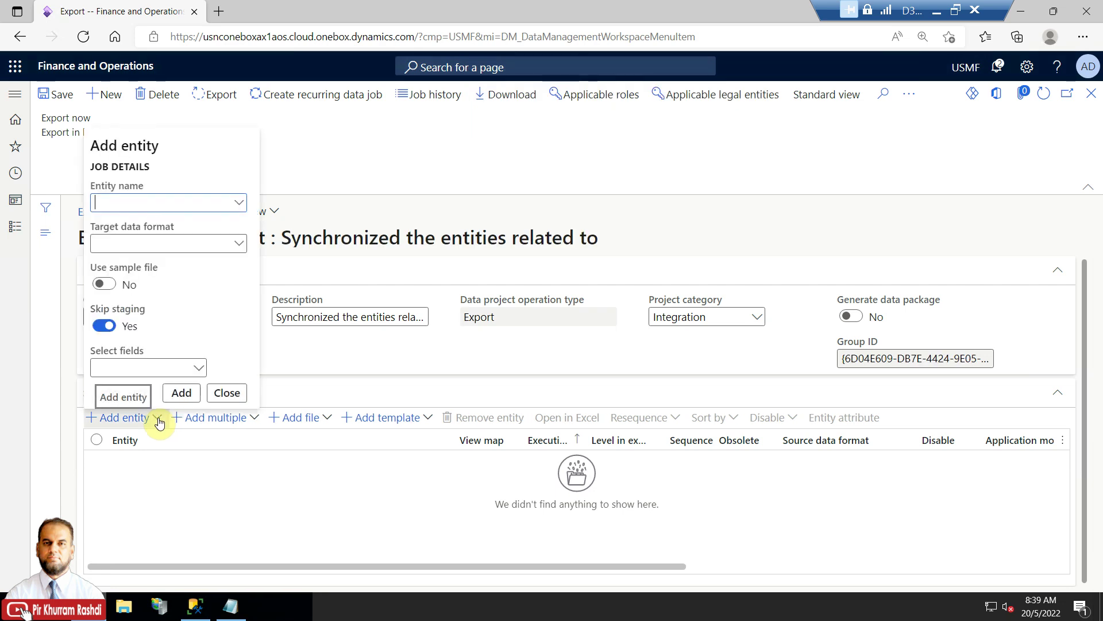
{"action": "left_click", "coordinate": [243, 207]}
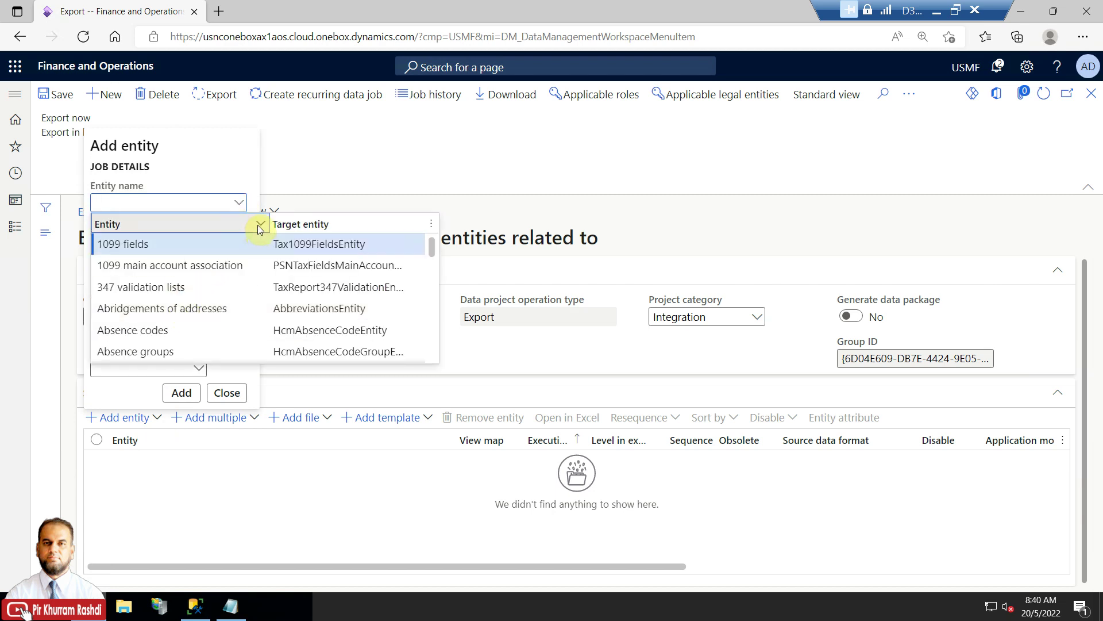
{"action": "left_click", "coordinate": [258, 225]}
{"action": "type", "text": "projects"}
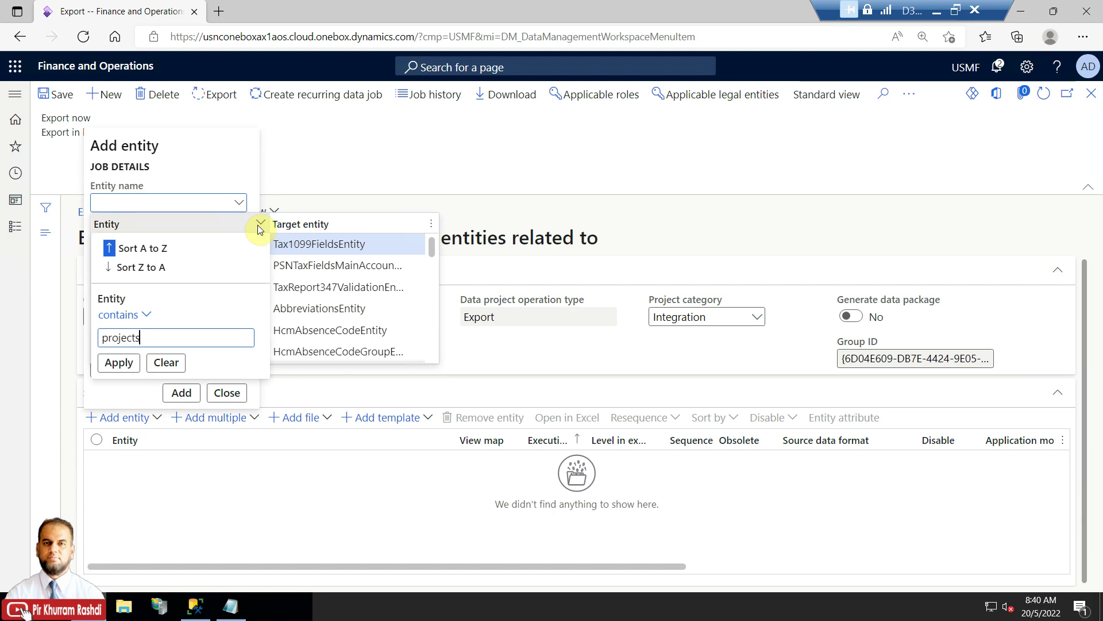
{"action": "key", "text": "Return"}
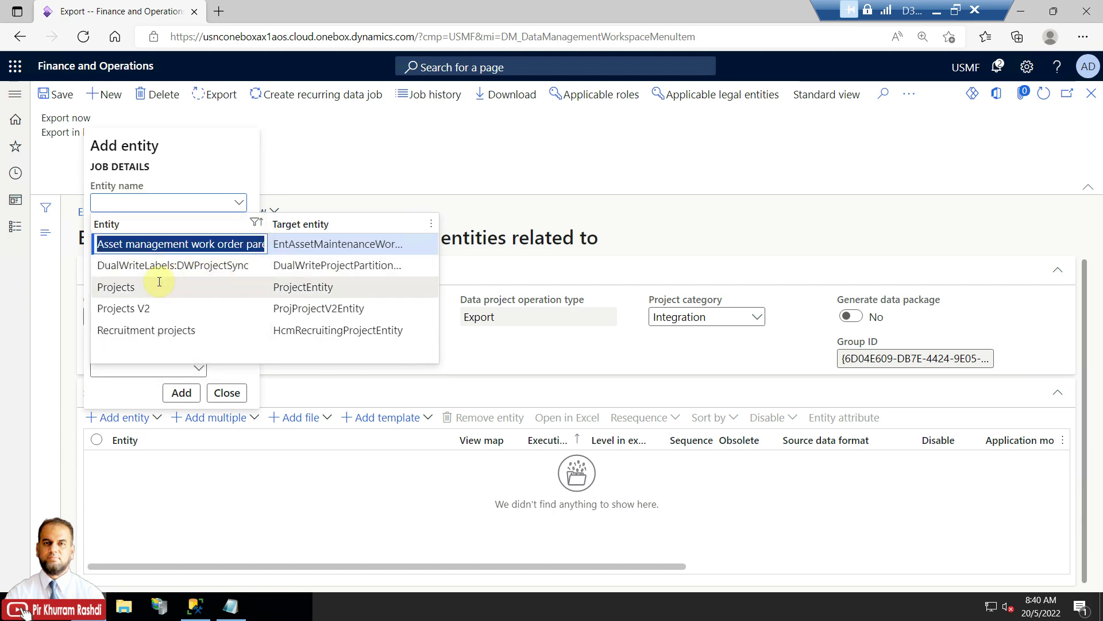
{"action": "left_click", "coordinate": [160, 287]}
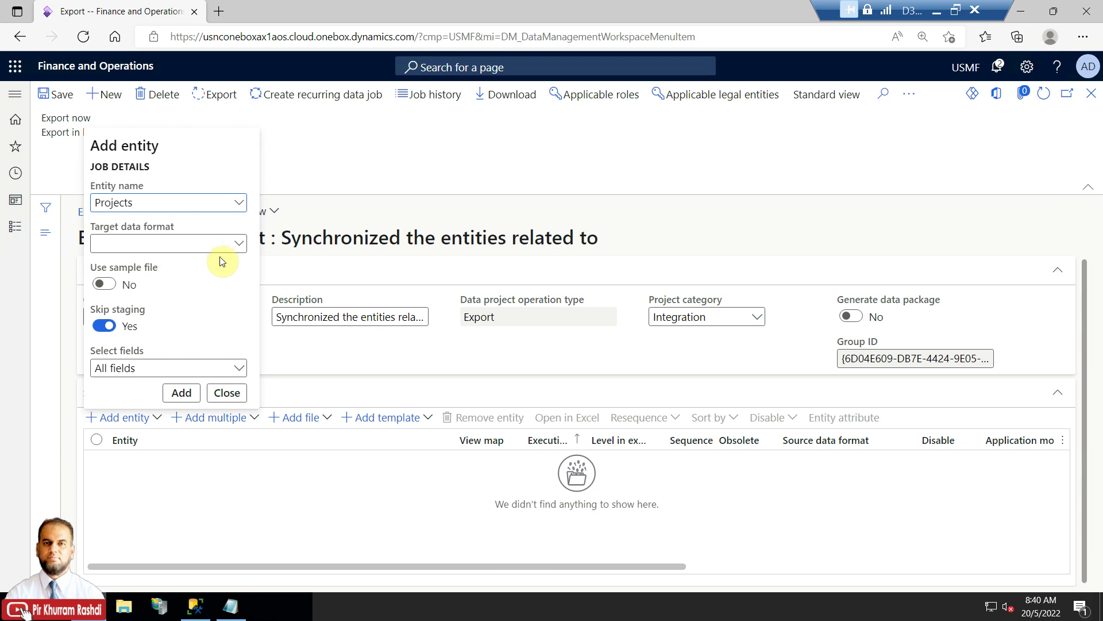
Set target format D365-FO-BYOD, Incremental push only and All fields, then add the entity.
{"action": "left_click", "coordinate": [240, 246]}
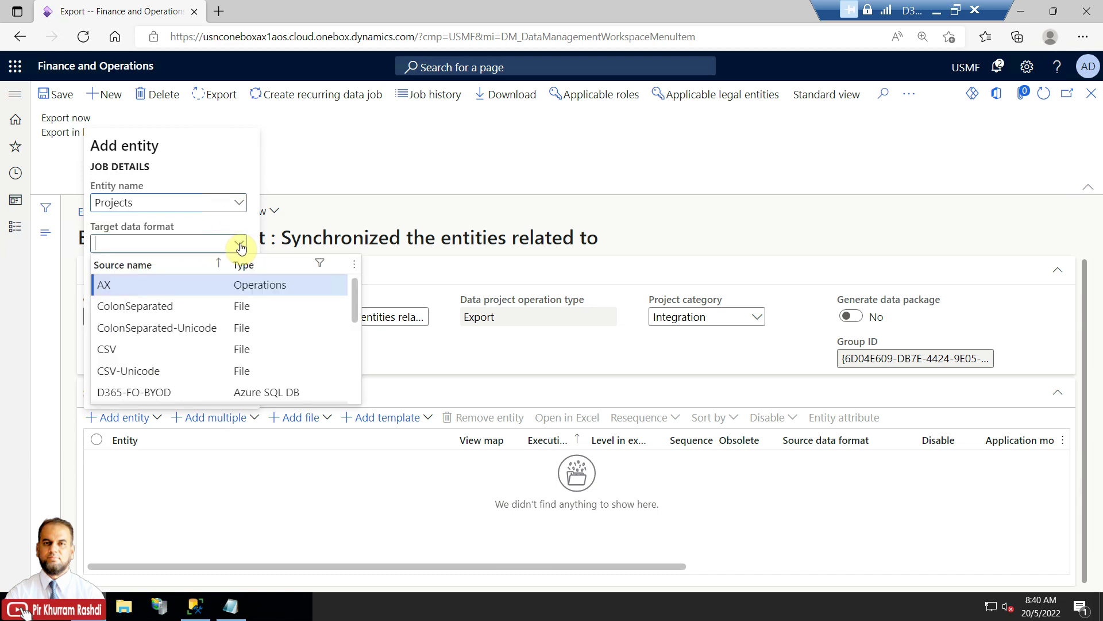
{"action": "left_click_drag", "start_coordinate": [354, 314], "coordinate": [353, 329]}
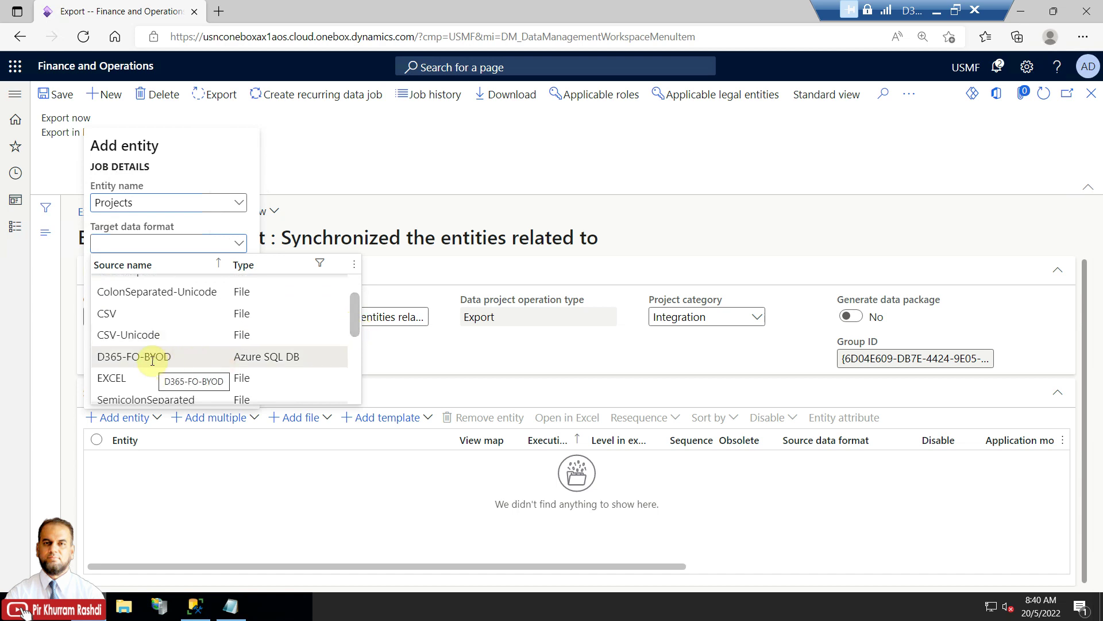
{"action": "left_click", "coordinate": [187, 357]}
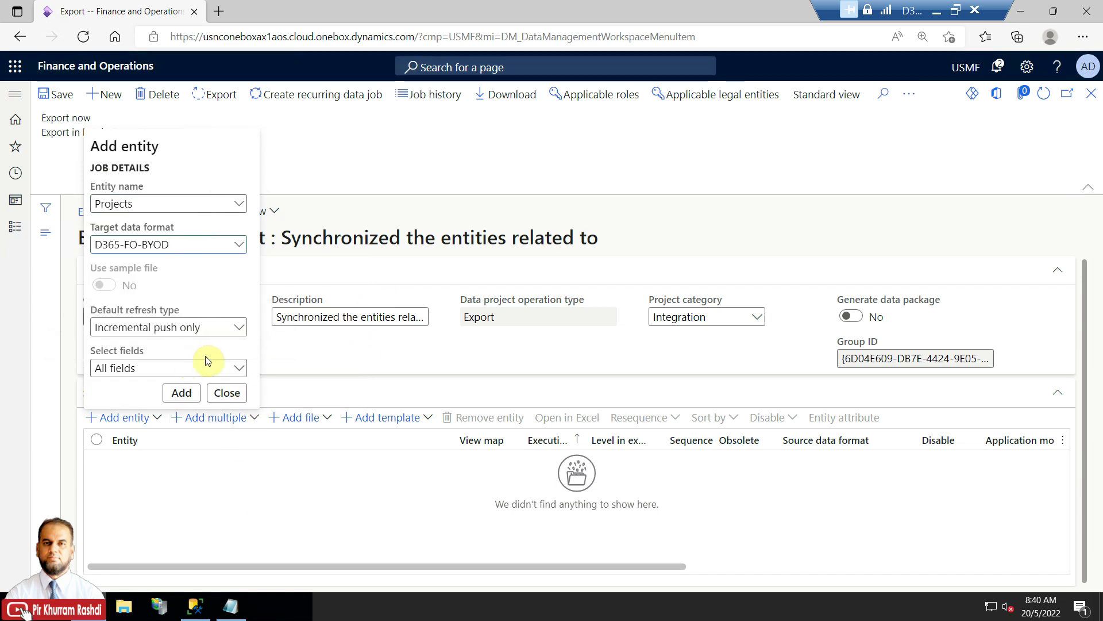
{"action": "left_click", "coordinate": [239, 327]}
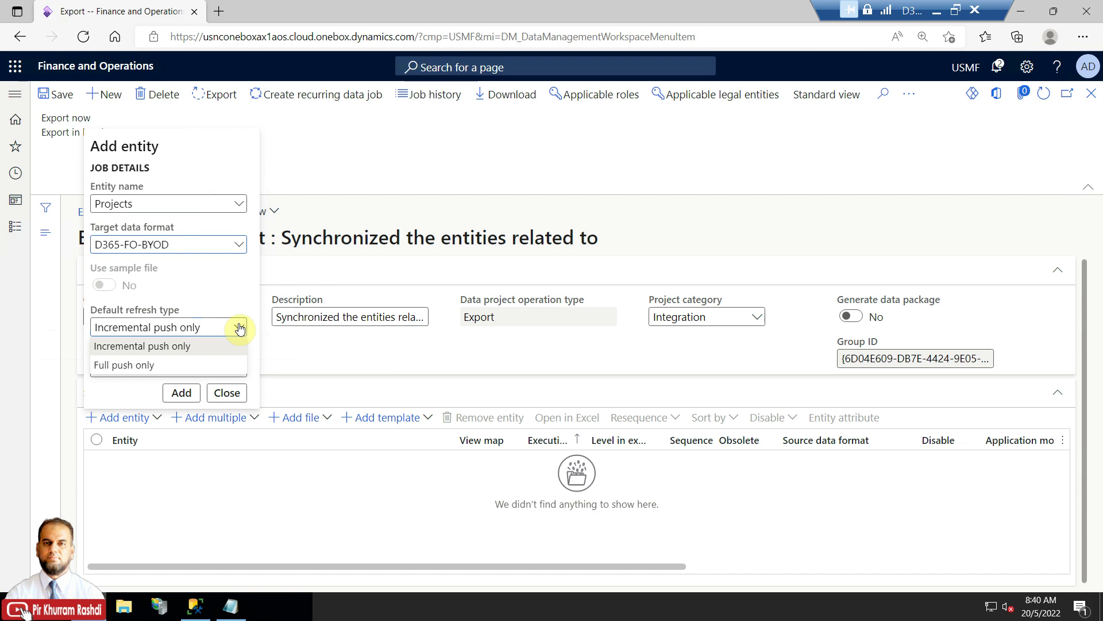
{"action": "left_click", "coordinate": [239, 328]}
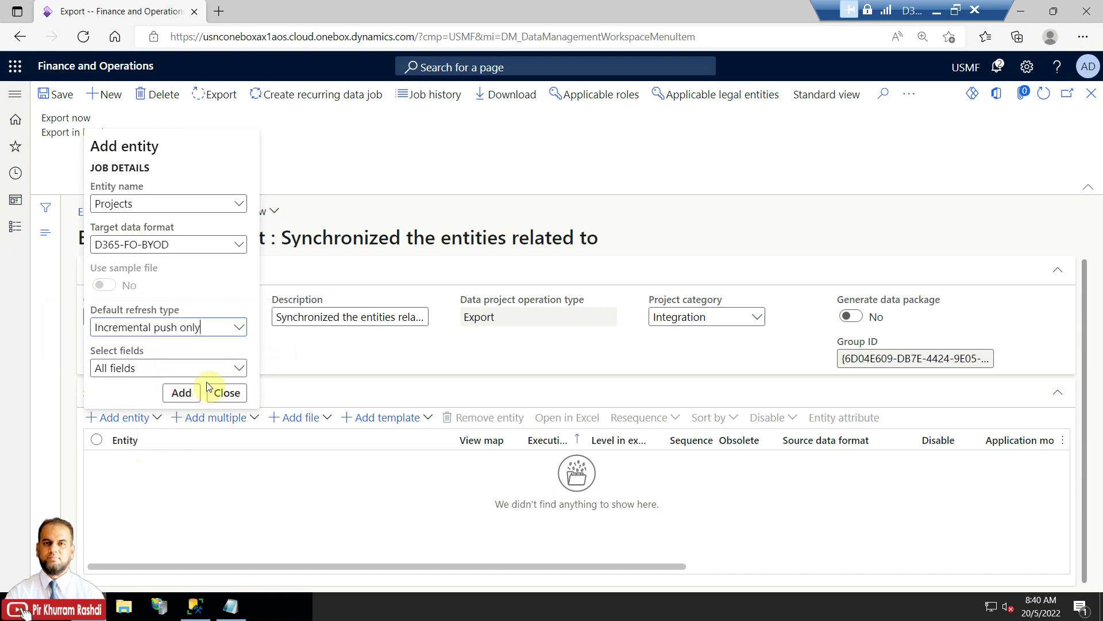
{"action": "left_click", "coordinate": [239, 370]}
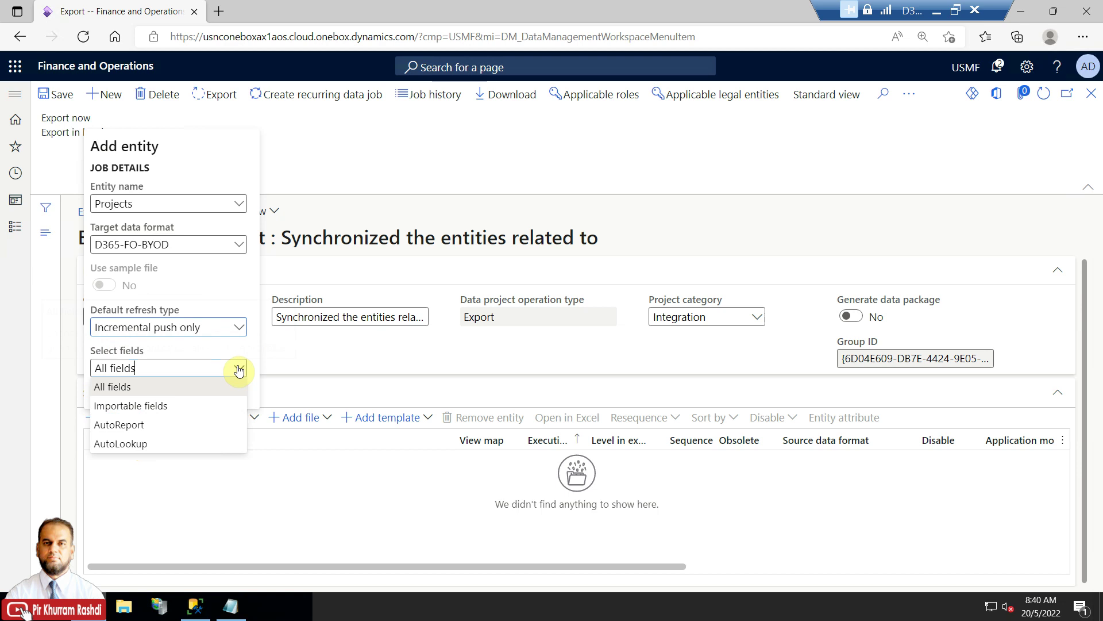
{"action": "left_click", "coordinate": [239, 368]}
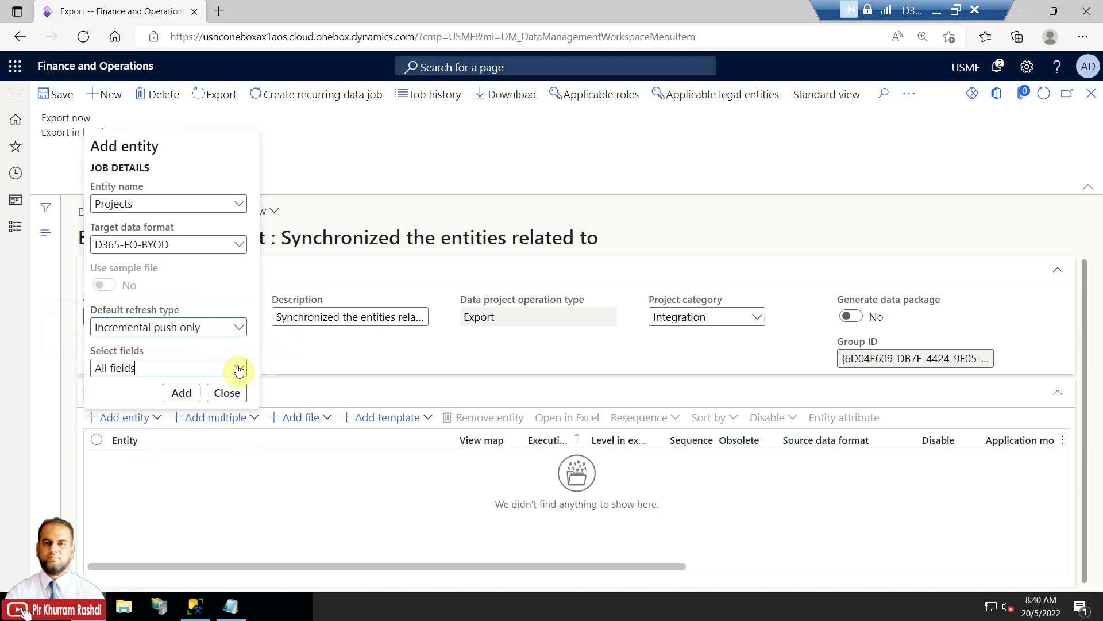
{"action": "left_click", "coordinate": [183, 393]}
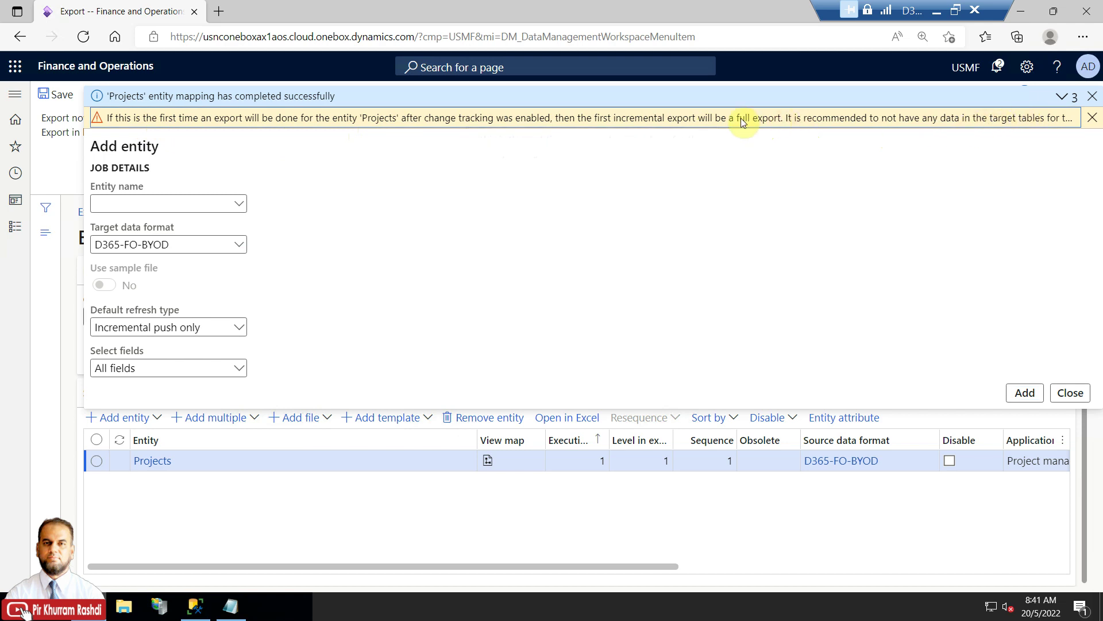
Dismiss the first-export and change-tracking notices and close the Add entity pane.
{"action": "left_click", "coordinate": [1093, 118]}
{"action": "left_click", "coordinate": [1059, 118]}
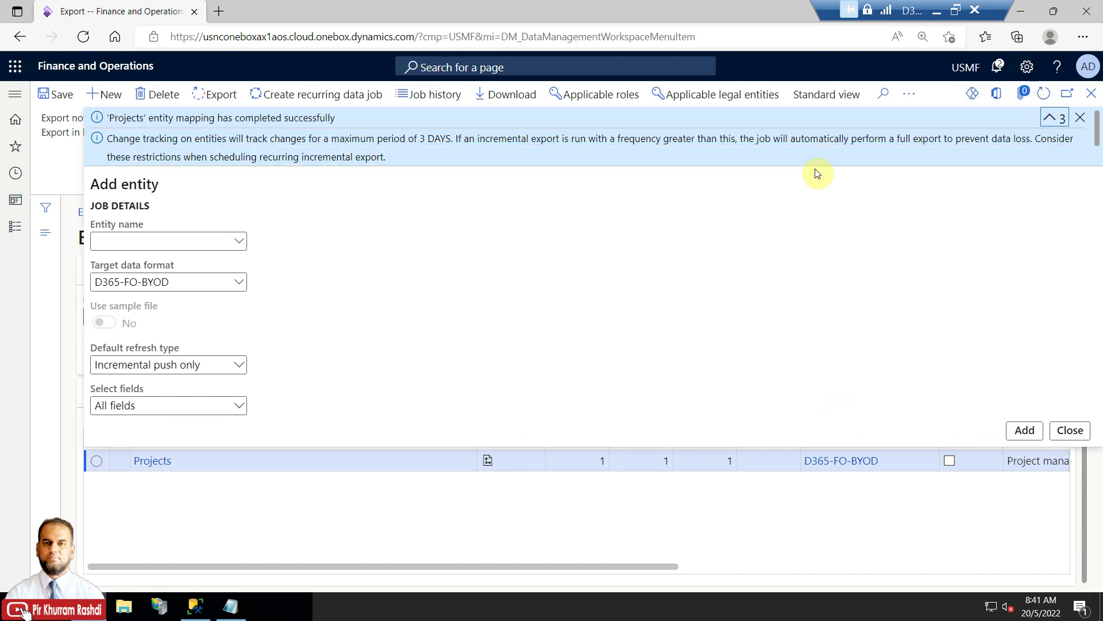
{"action": "left_click", "coordinate": [1079, 117]}
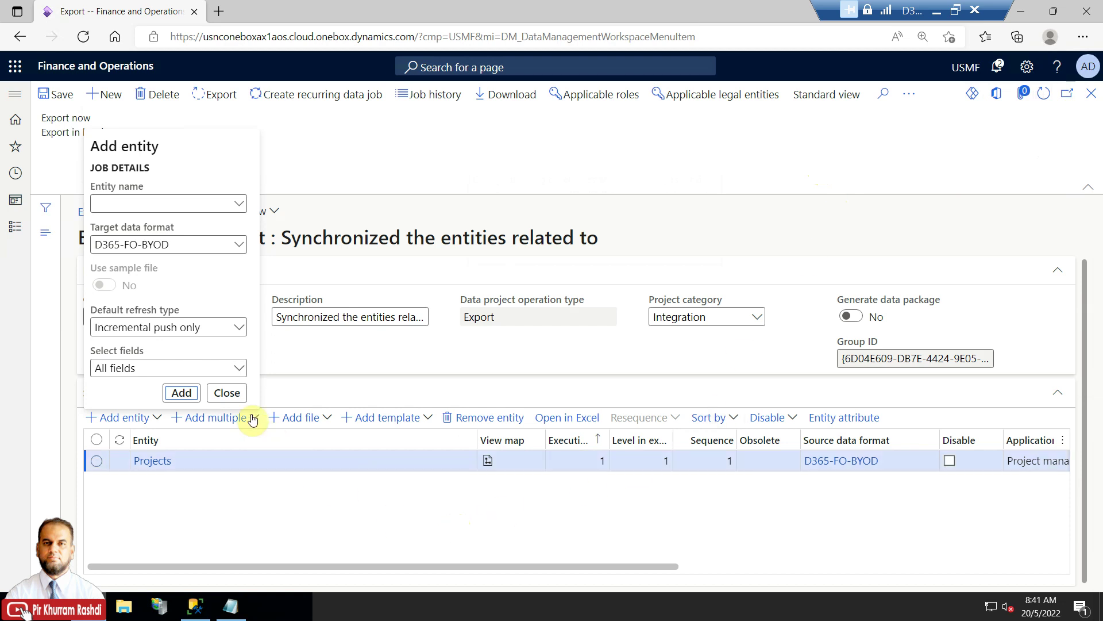
{"action": "left_click", "coordinate": [228, 394]}
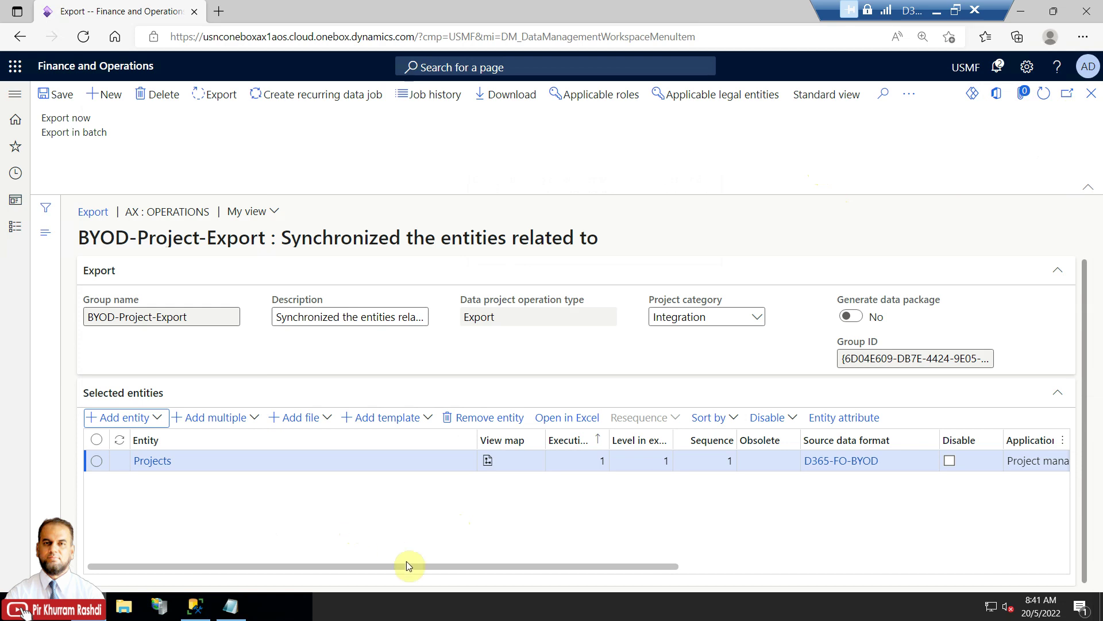
Review the Selected entities grid, widening the Execution unit column to see format, unit, level and sequence.
{"action": "left_click", "coordinate": [443, 568]}
{"action": "left_click_drag", "start_coordinate": [444, 567], "coordinate": [494, 568]}
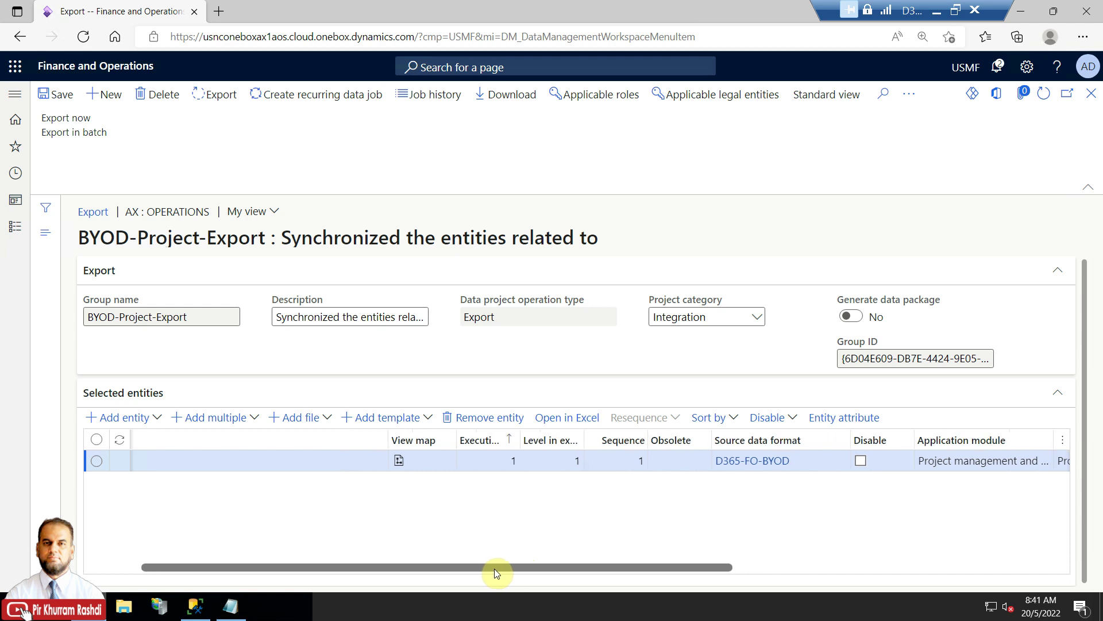
{"action": "left_click_drag", "start_coordinate": [521, 439], "coordinate": [660, 440]}
{"action": "left_click", "coordinate": [525, 460]}
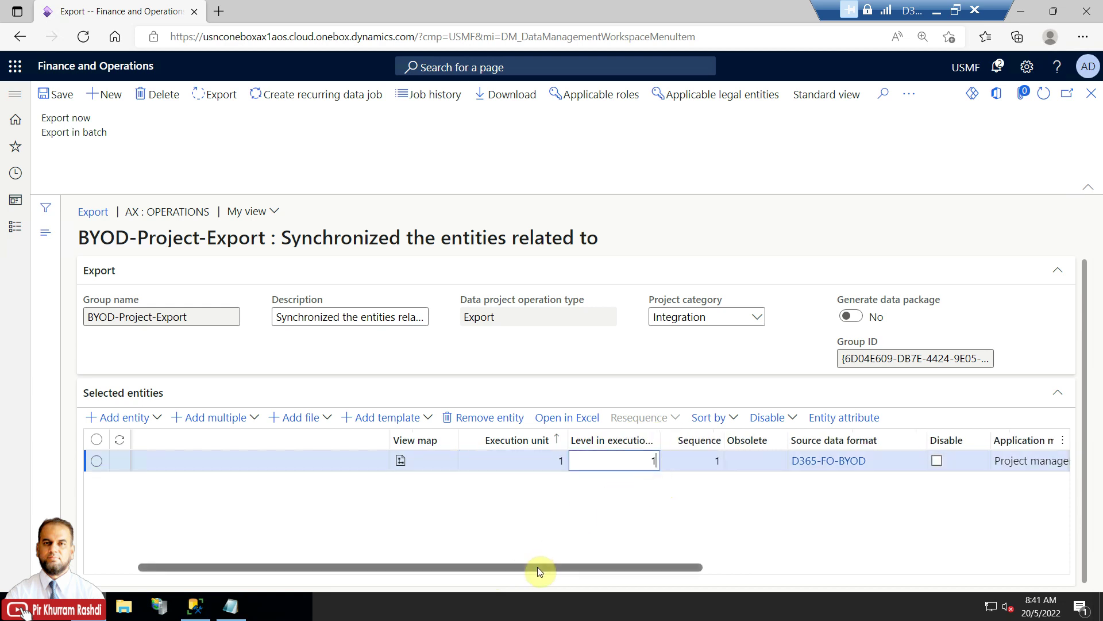
{"action": "left_click_drag", "start_coordinate": [536, 567], "coordinate": [484, 569]}
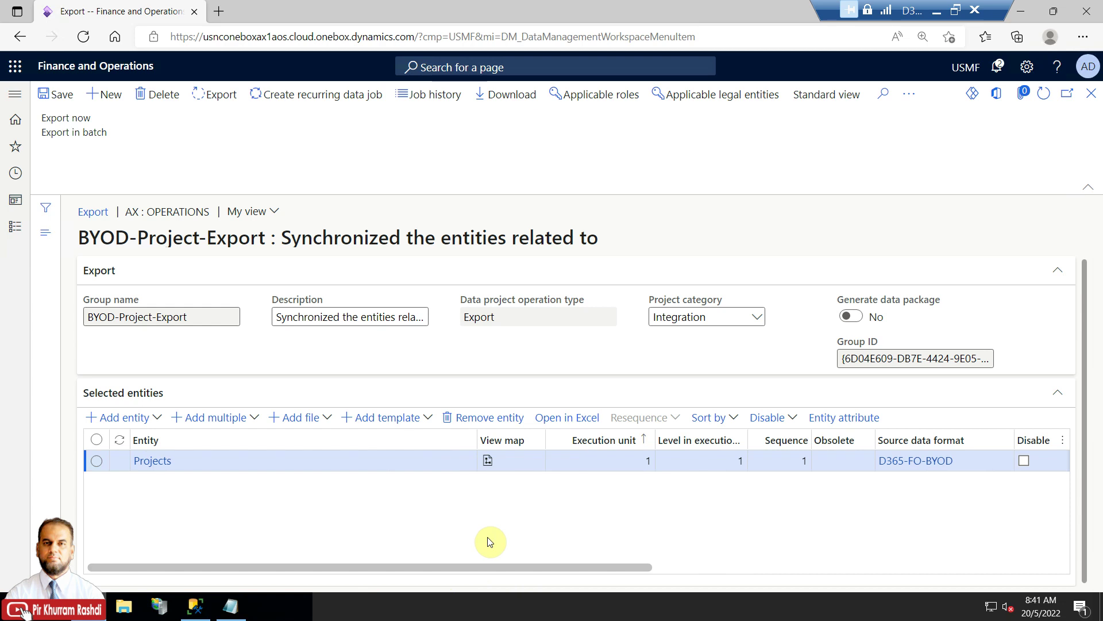
{"action": "left_click_drag", "start_coordinate": [488, 567], "coordinate": [328, 554]}
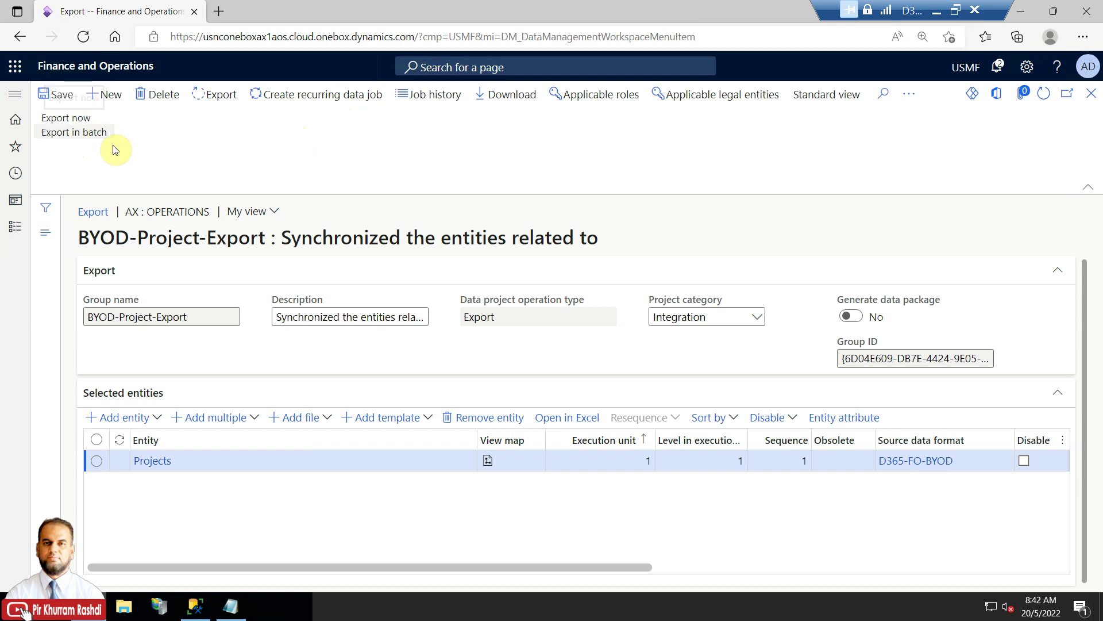
Run Export now for the BYOD-Project-Export project.
{"action": "left_click", "coordinate": [79, 118]}
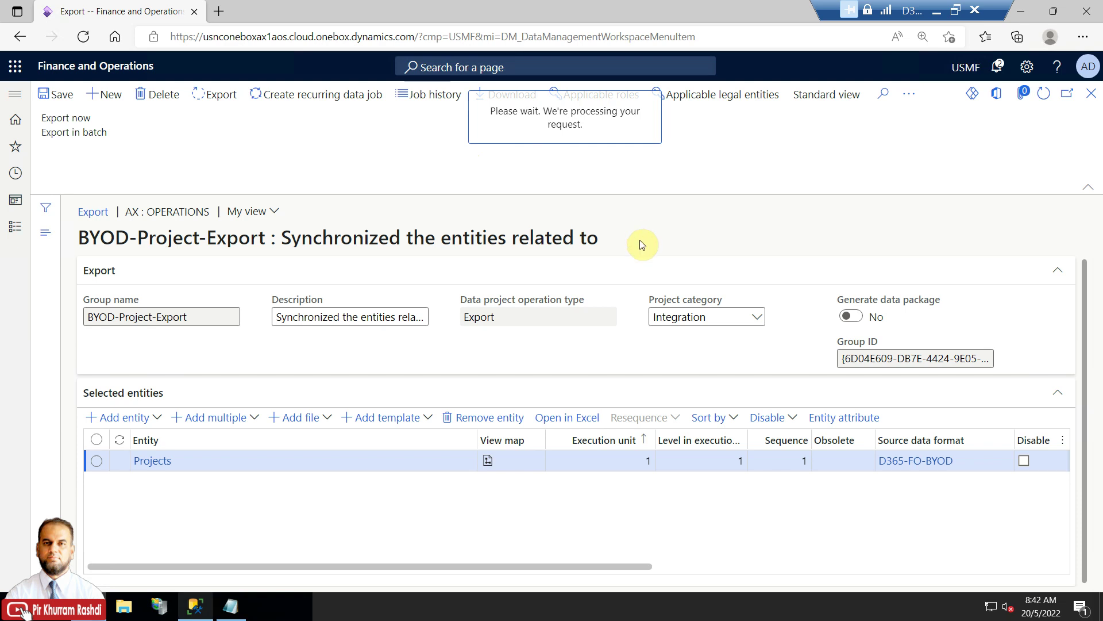
{"action": "right_click", "coordinate": [12, 606]}
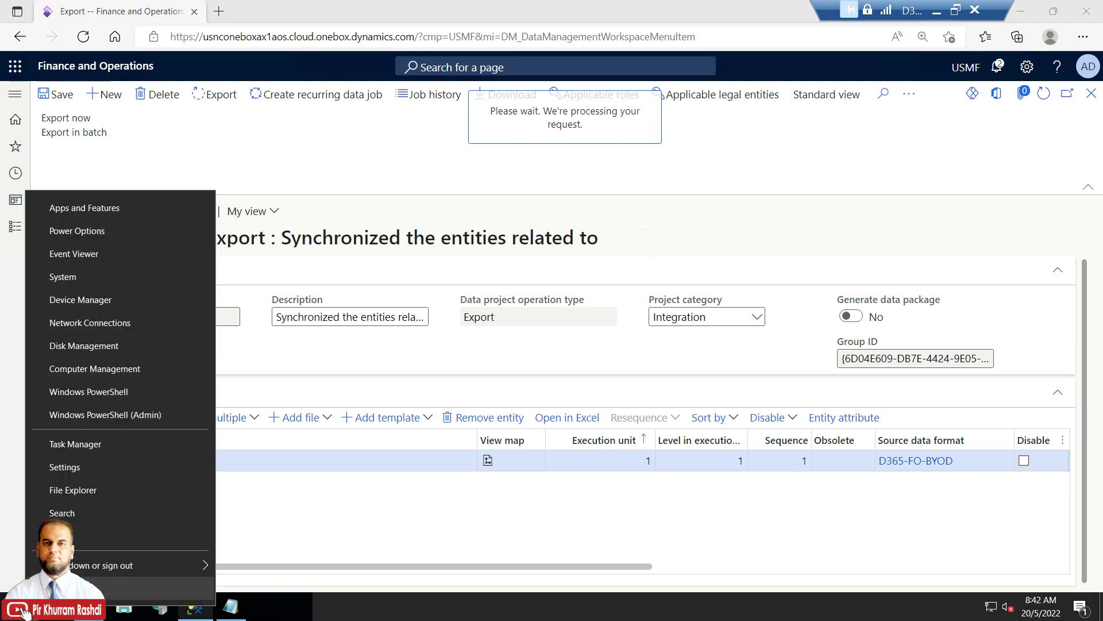
Open services.msc and confirm the Batch Management Service is running.
{"action": "left_click", "coordinate": [78, 536]}
{"action": "left_click", "coordinate": [106, 558]}
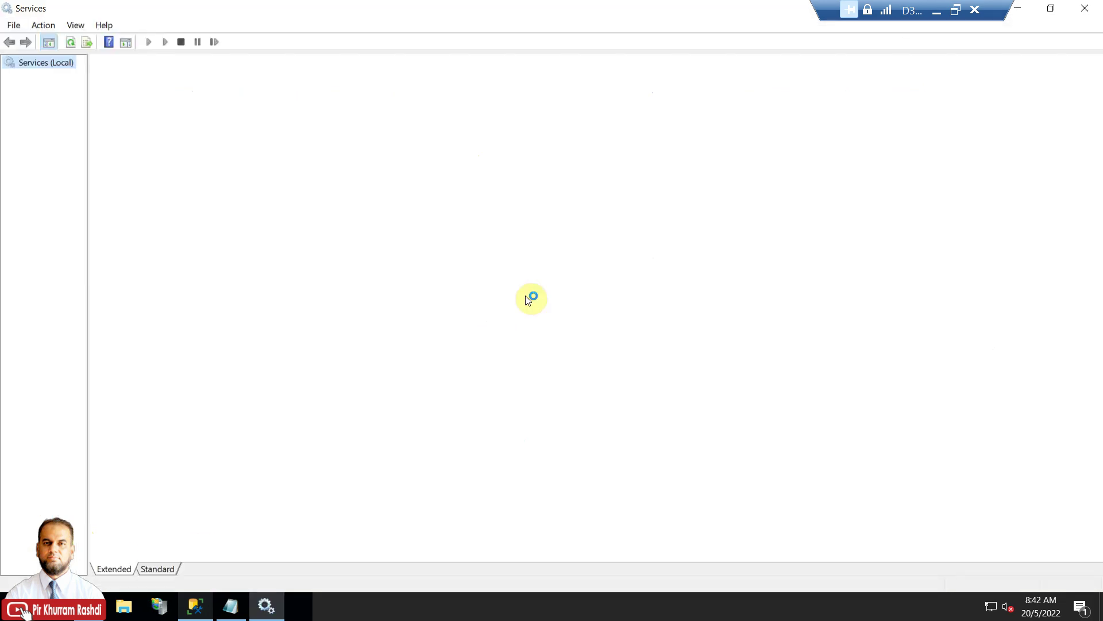
{"action": "left_click", "coordinate": [523, 299]}
{"action": "key", "text": "m"}
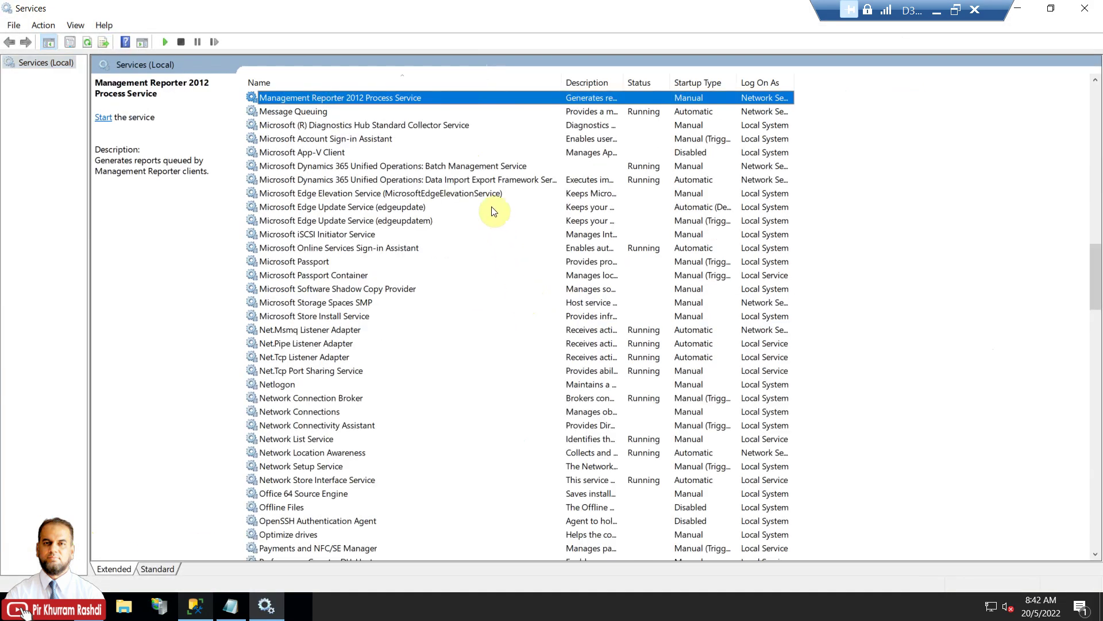
{"action": "left_click", "coordinate": [488, 178]}
{"action": "left_click_drag", "start_coordinate": [562, 81], "coordinate": [641, 81]}
{"action": "left_click", "coordinate": [522, 166]}
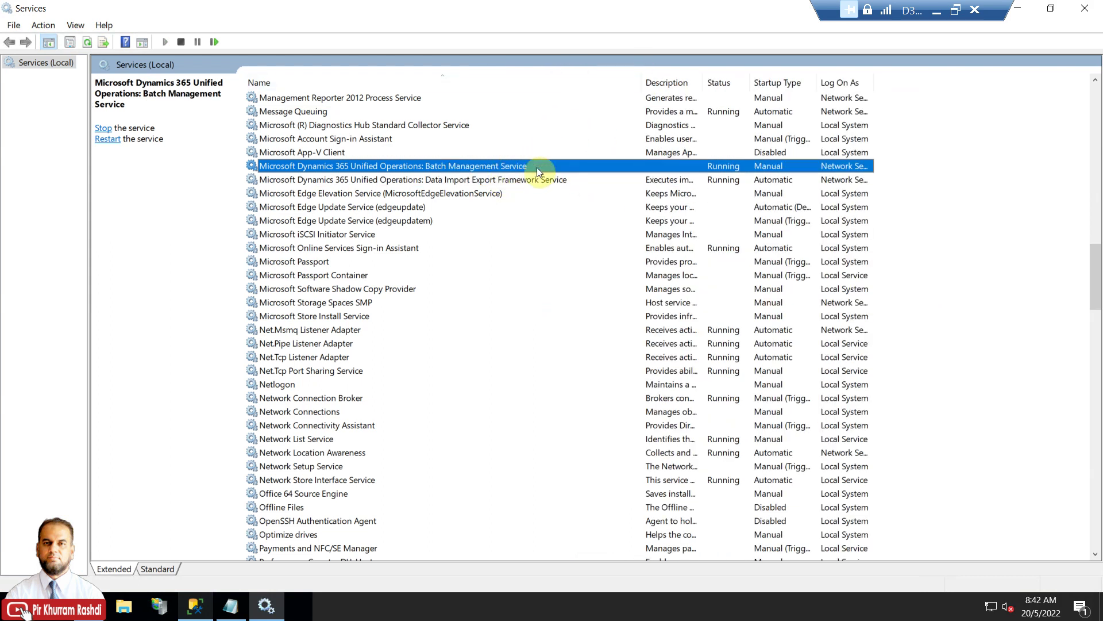
Check the export summary shows 195 Projects records exported, then return to SQL Server Management Studio.
{"action": "left_click", "coordinate": [1022, 10]}
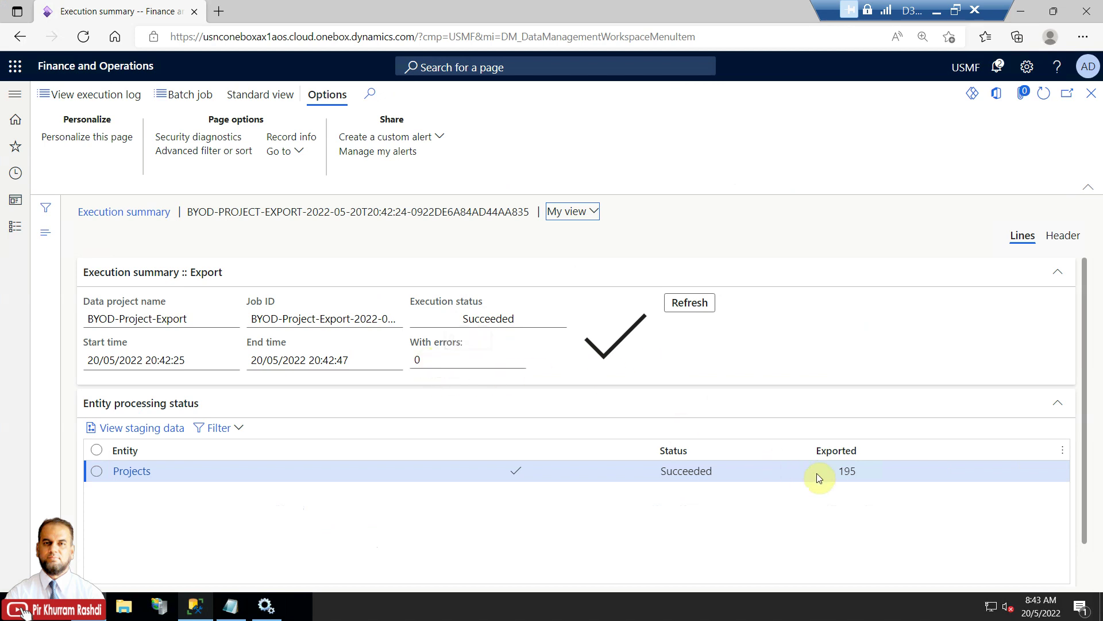
{"action": "left_click", "coordinate": [841, 473]}
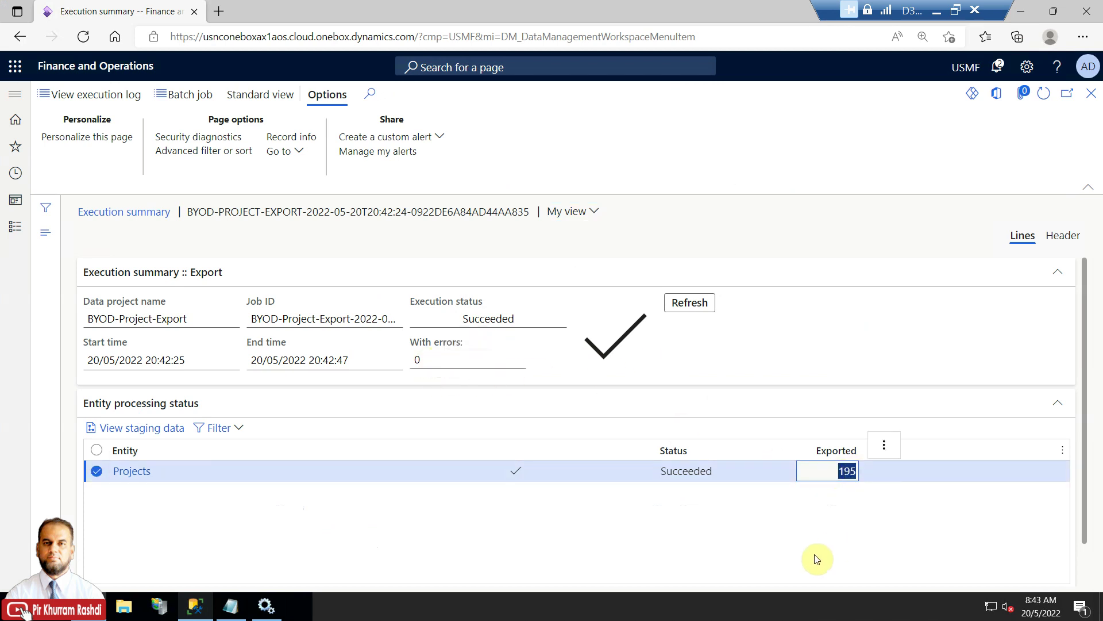
{"action": "left_click", "coordinate": [204, 606]}
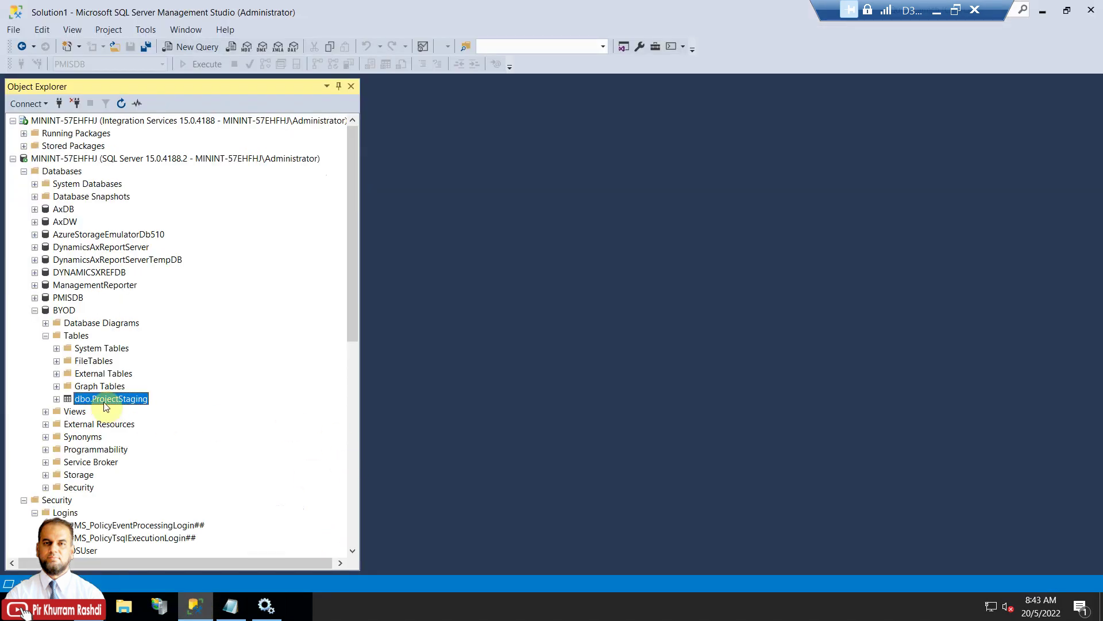
Select the top 1000 rows of dbo.ProjectStaging and confirm 195 exported project rows.
{"action": "right_click", "coordinate": [106, 402]}
{"action": "left_click", "coordinate": [147, 332]}
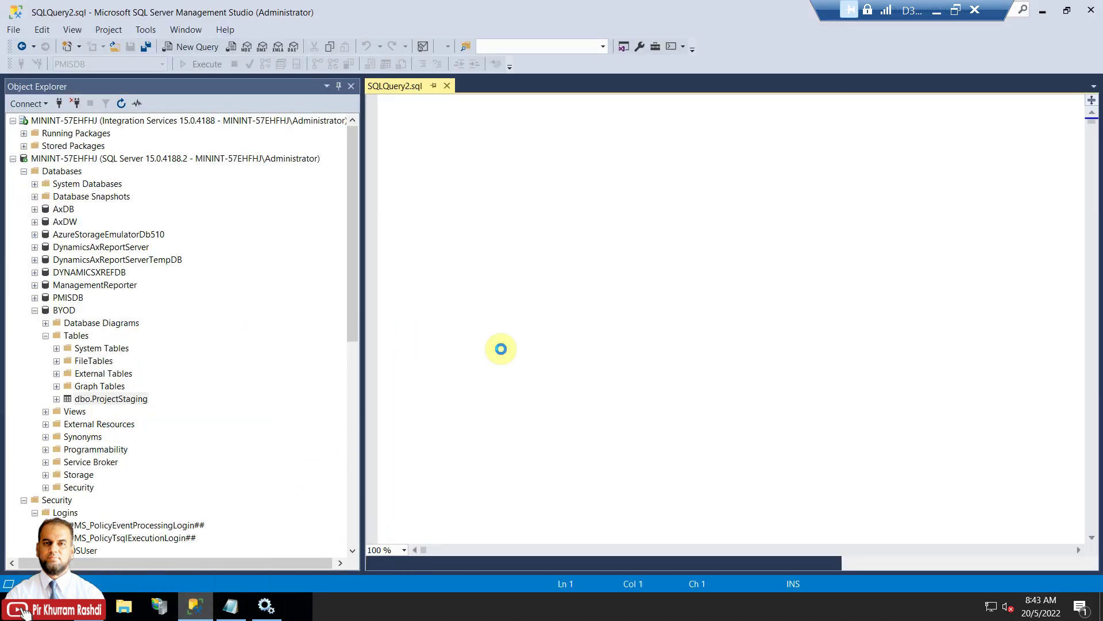
{"action": "left_click_drag", "start_coordinate": [363, 241], "coordinate": [252, 244]}
{"action": "left_click_drag", "start_coordinate": [581, 329], "coordinate": [580, 235]}
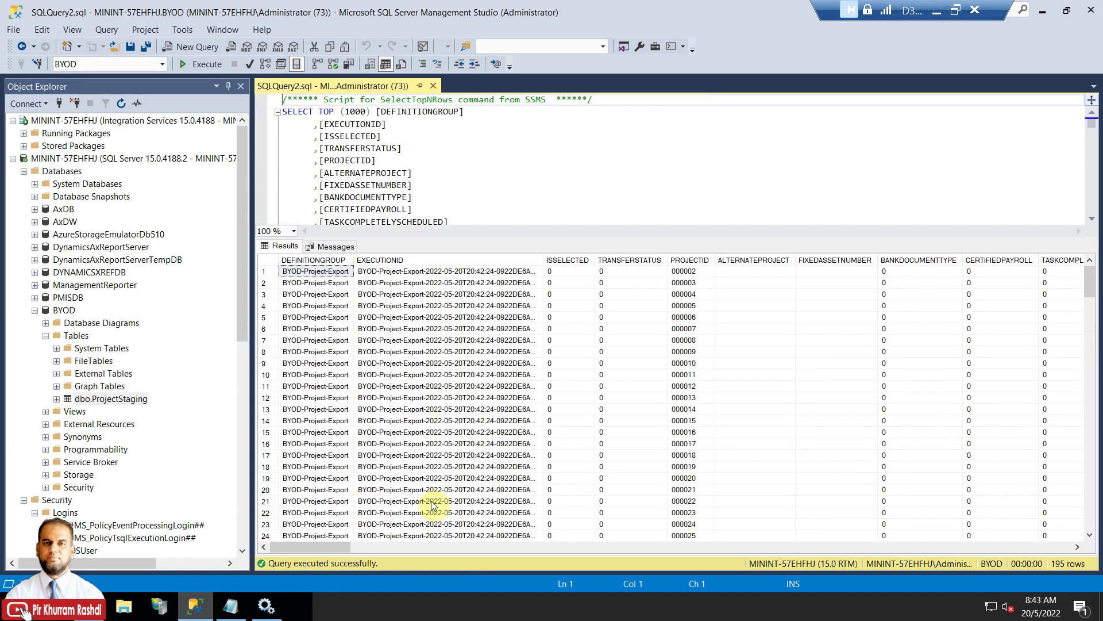
{"action": "mouse_move", "coordinate": [337, 545]}
{"action": "left_mouse_down"}
{"action": "mouse_move", "coordinate": [1009, 547]}
{"action": "mouse_move", "coordinate": [544, 557]}
{"action": "mouse_move", "coordinate": [340, 550]}
{"action": "left_mouse_up"}
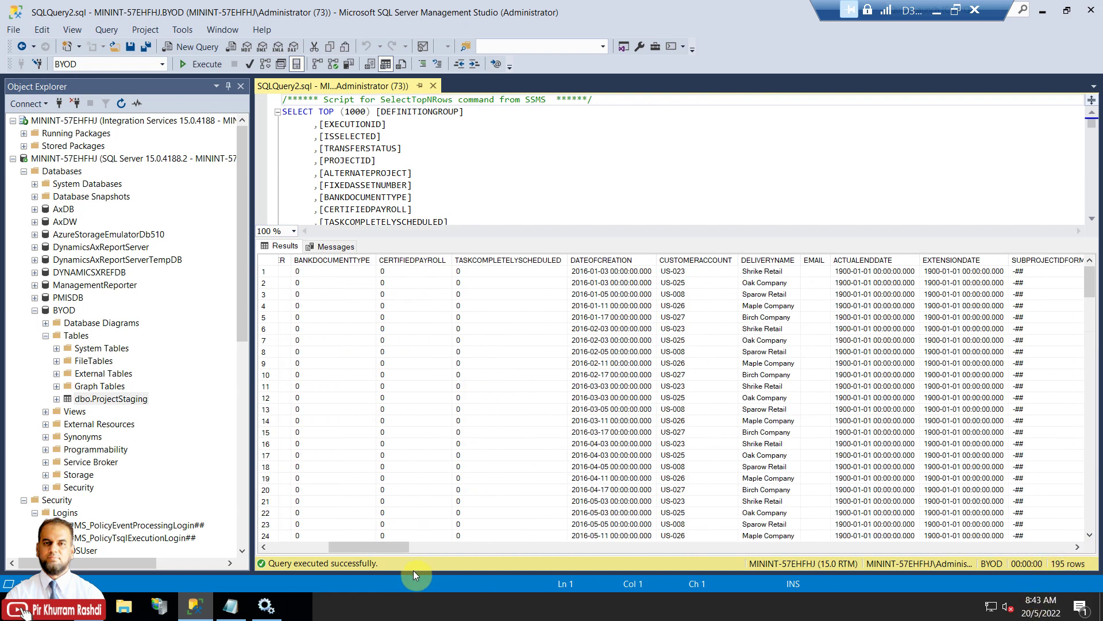
{"action": "left_click_drag", "start_coordinate": [382, 549], "coordinate": [274, 550]}
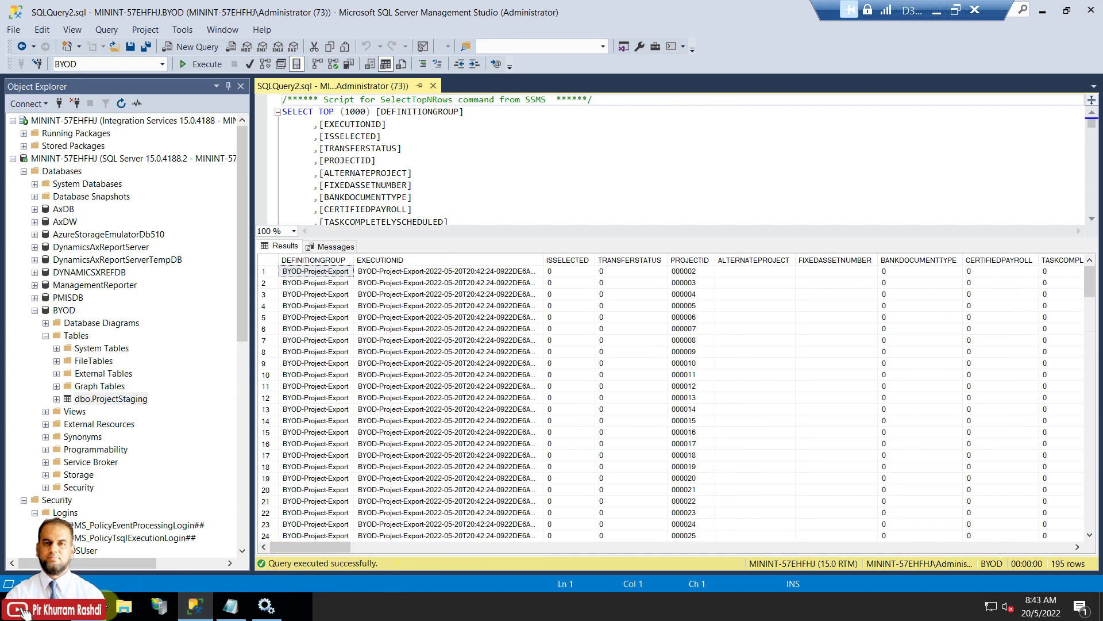
{"action": "left_click", "coordinate": [89, 606]}
Go to Project management and accounting > All projects and start new project 000236.
{"action": "left_click", "coordinate": [15, 226]}
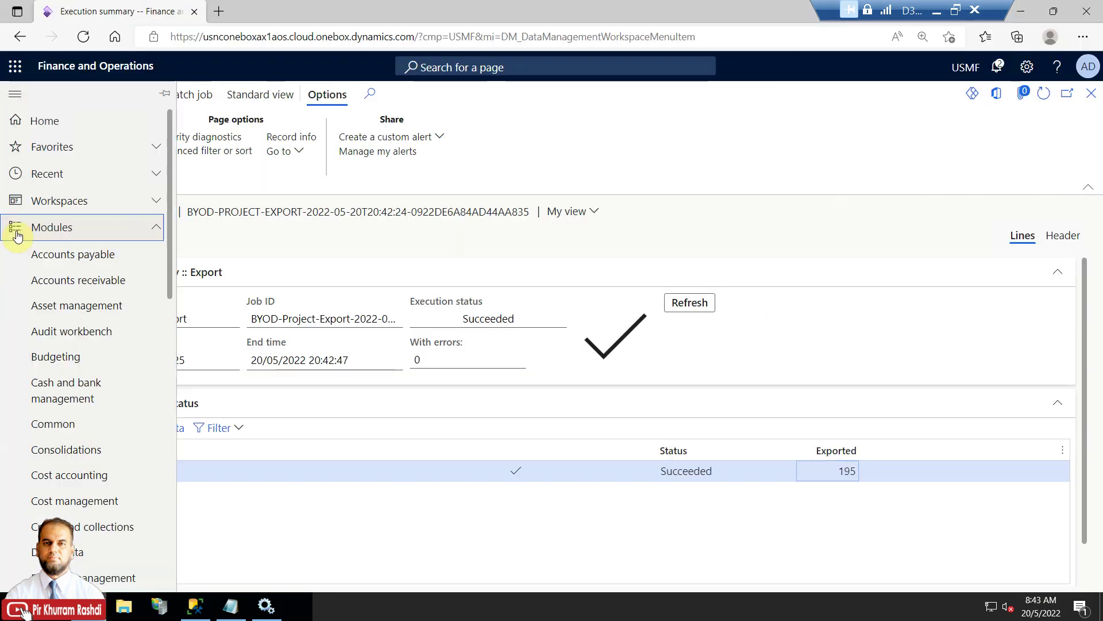
{"action": "left_click_drag", "start_coordinate": [169, 290], "coordinate": [161, 475]}
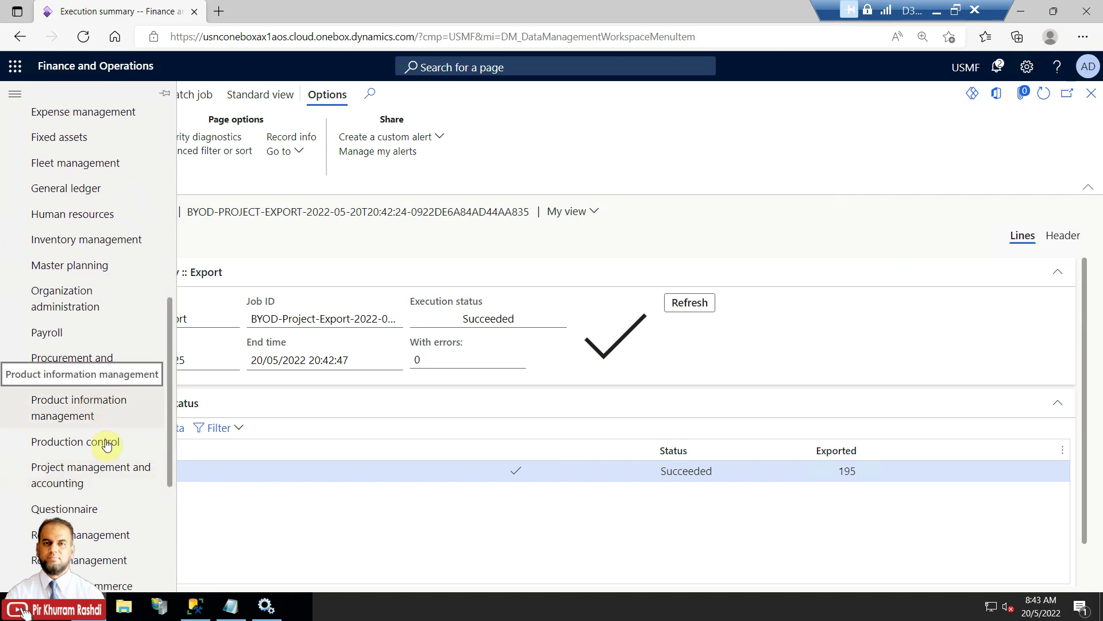
{"action": "left_click", "coordinate": [112, 475]}
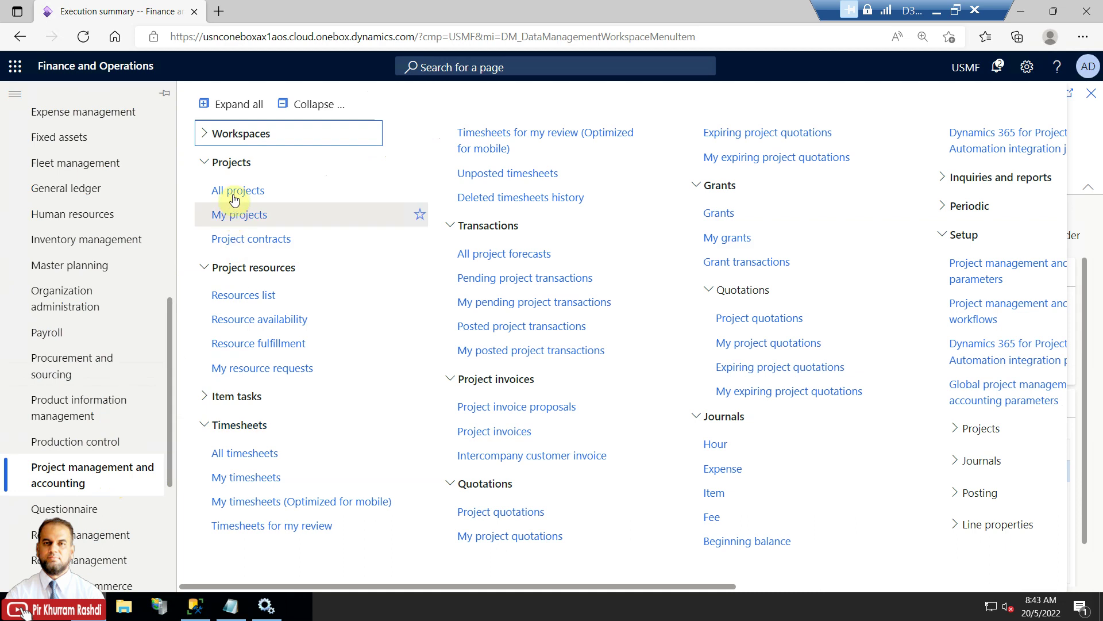
{"action": "key", "text": "Escape"}
{"action": "key", "text": "alt+Left"}
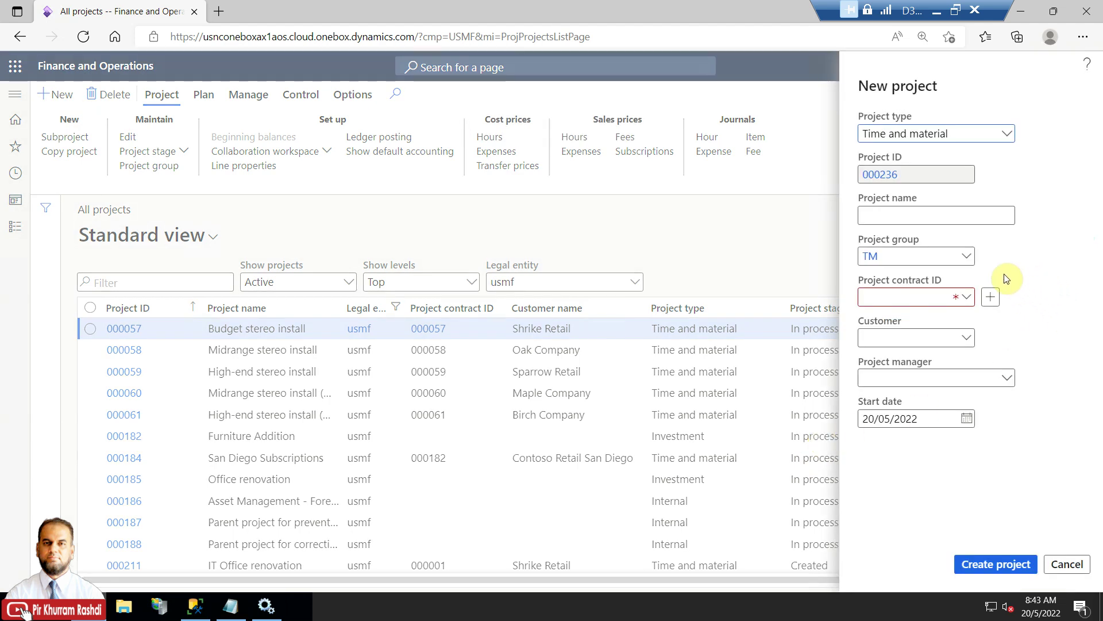
Name the new project 'Renovation to Admin Building' and select project contract 000002.
{"action": "left_click", "coordinate": [954, 217]}
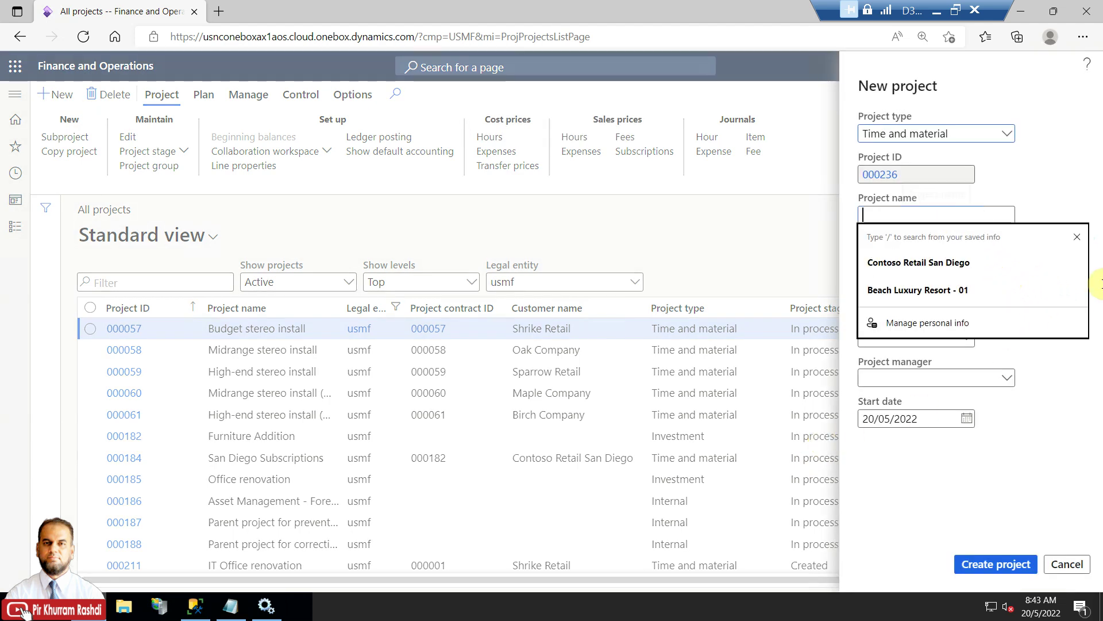
{"action": "key", "text": "Escape"}
{"action": "left_click", "coordinate": [1013, 210]}
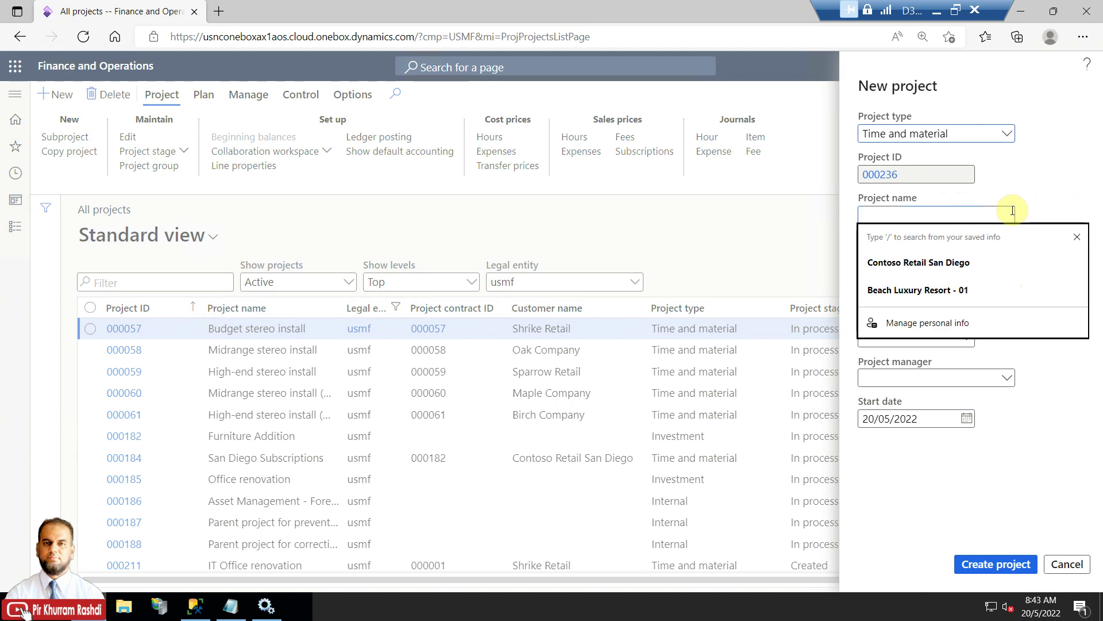
{"action": "type", "text": "E"}
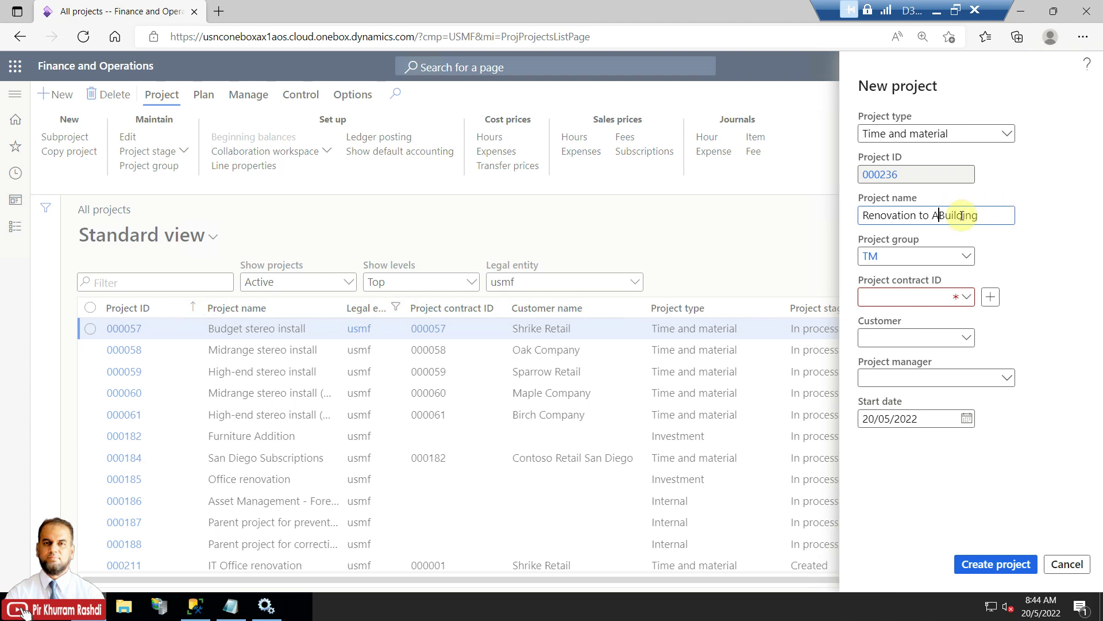
{"action": "left_click", "coordinate": [963, 297]}
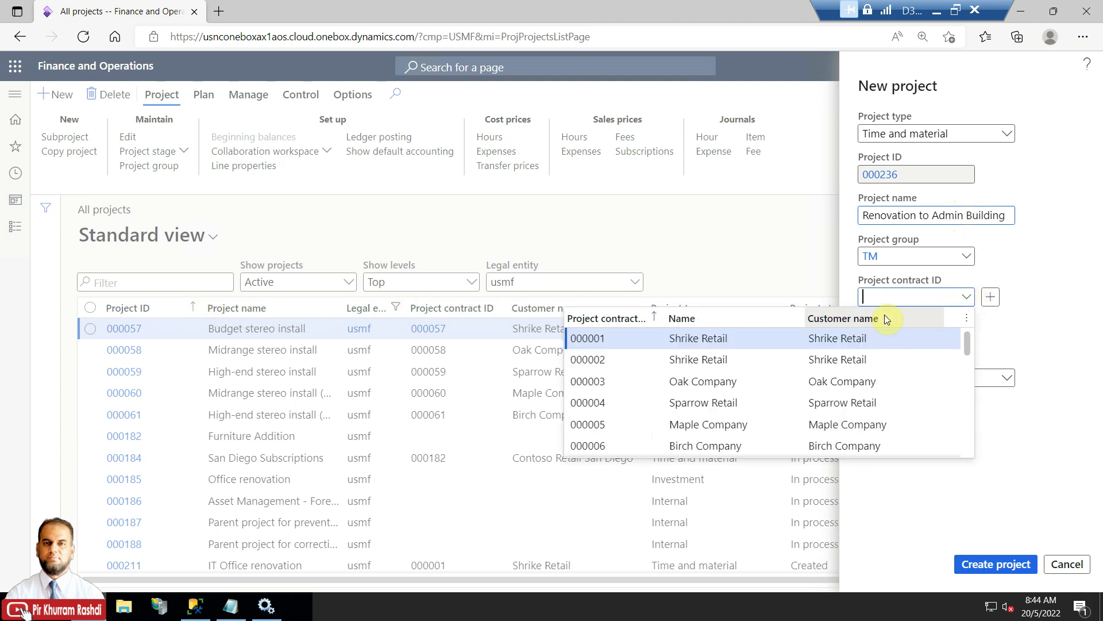
{"action": "left_click", "coordinate": [817, 356]}
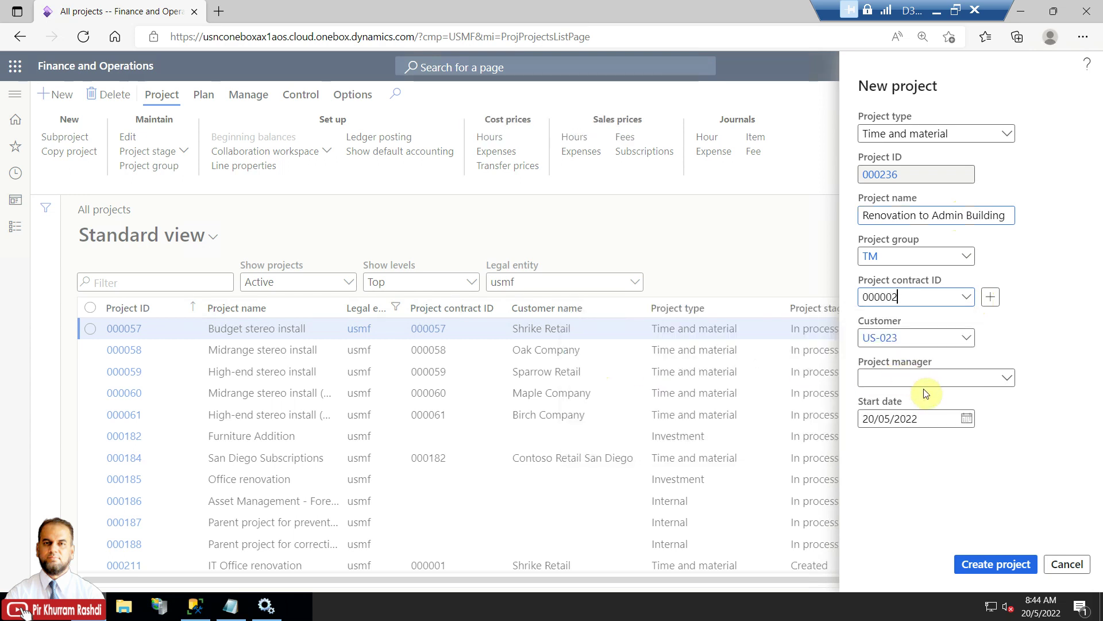
Create the Time and material project 000236 and close it back to All projects.
{"action": "left_click", "coordinate": [947, 379]}
{"action": "left_click", "coordinate": [1079, 351]}
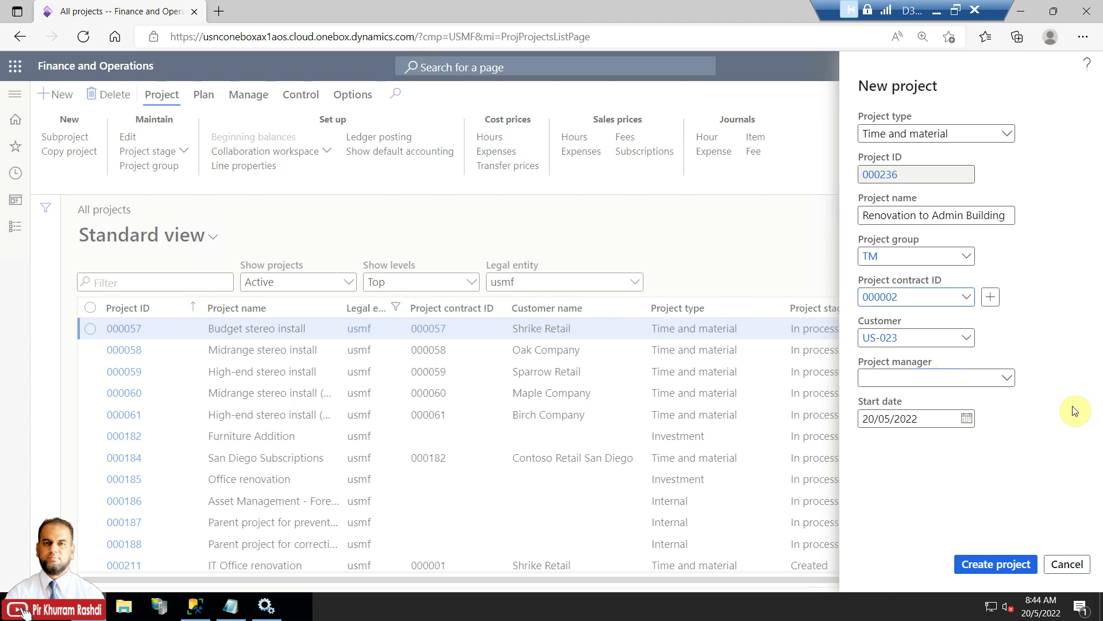
{"action": "left_click", "coordinate": [998, 565]}
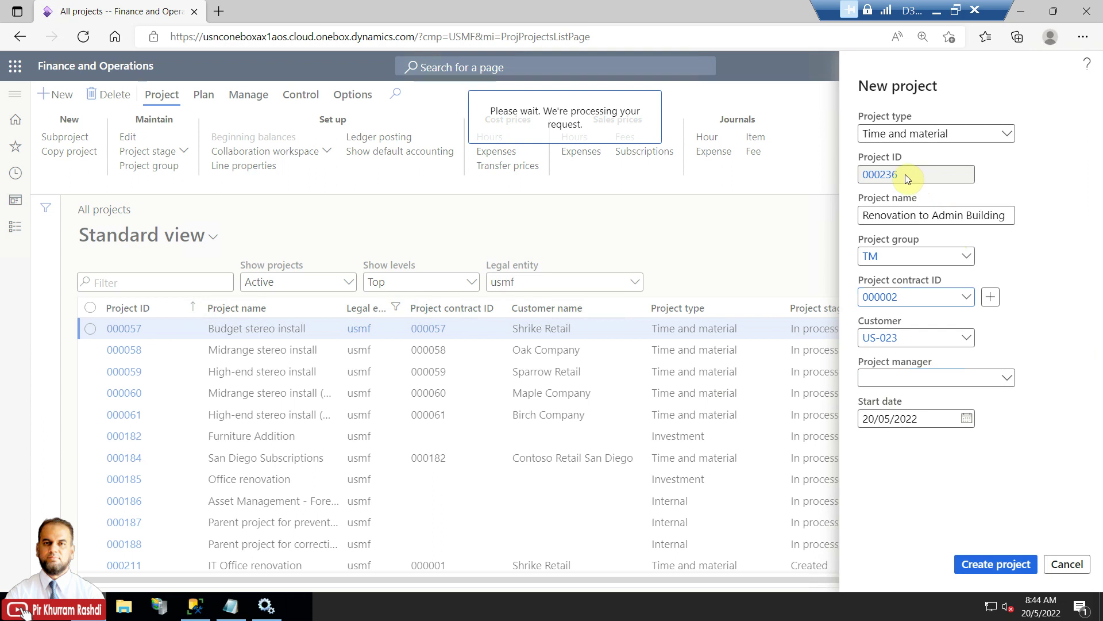
{"action": "mouse_move", "coordinate": [1057, 289]}
{"action": "left_mouse_down"}
{"action": "mouse_move", "coordinate": [1057, 429]}
{"action": "mouse_move", "coordinate": [1058, 290]}
{"action": "left_mouse_up"}
{"action": "left_click", "coordinate": [1095, 95]}
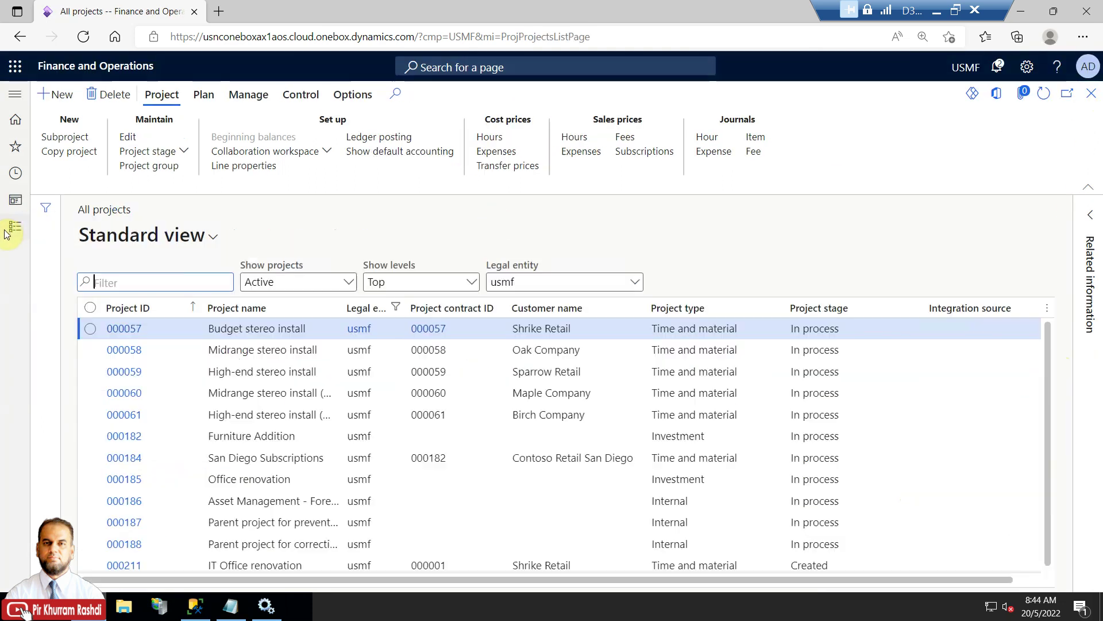
Open the BYOD-Project-Export data project from the Data management workspace.
{"action": "left_click", "coordinate": [13, 227]}
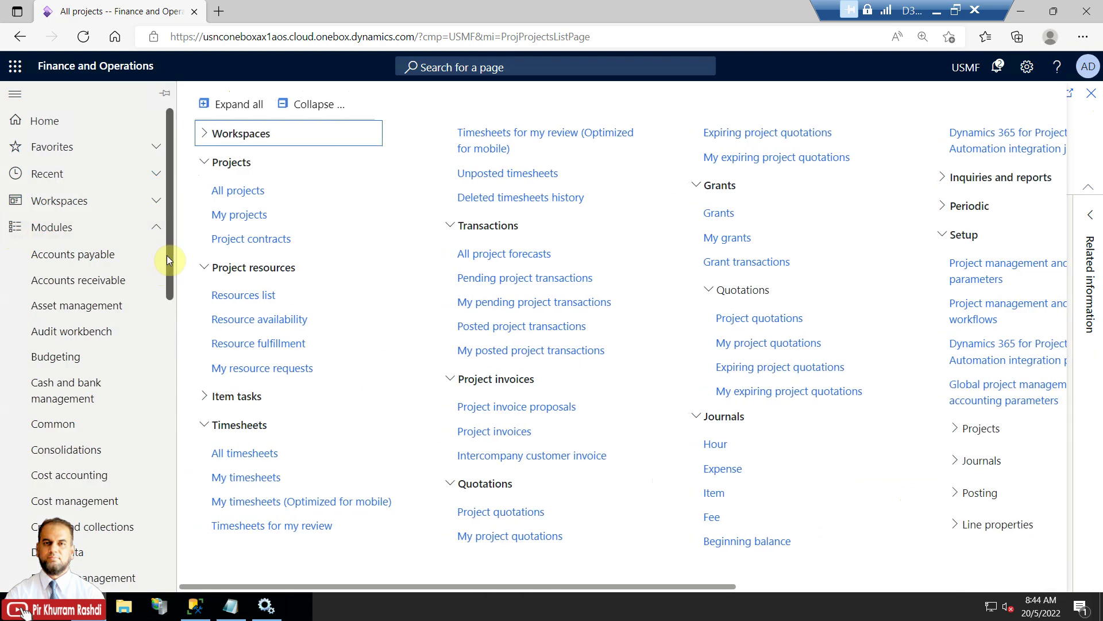
{"action": "left_click", "coordinate": [151, 201]}
{"action": "scroll", "coordinate": [98, 459], "scroll_direction": "down", "scroll_amount": 3}
{"action": "scroll", "coordinate": [99, 493], "scroll_direction": "down", "scroll_amount": 5}
{"action": "scroll", "coordinate": [96, 450], "scroll_direction": "down", "scroll_amount": 3}
{"action": "left_click", "coordinate": [91, 361]}
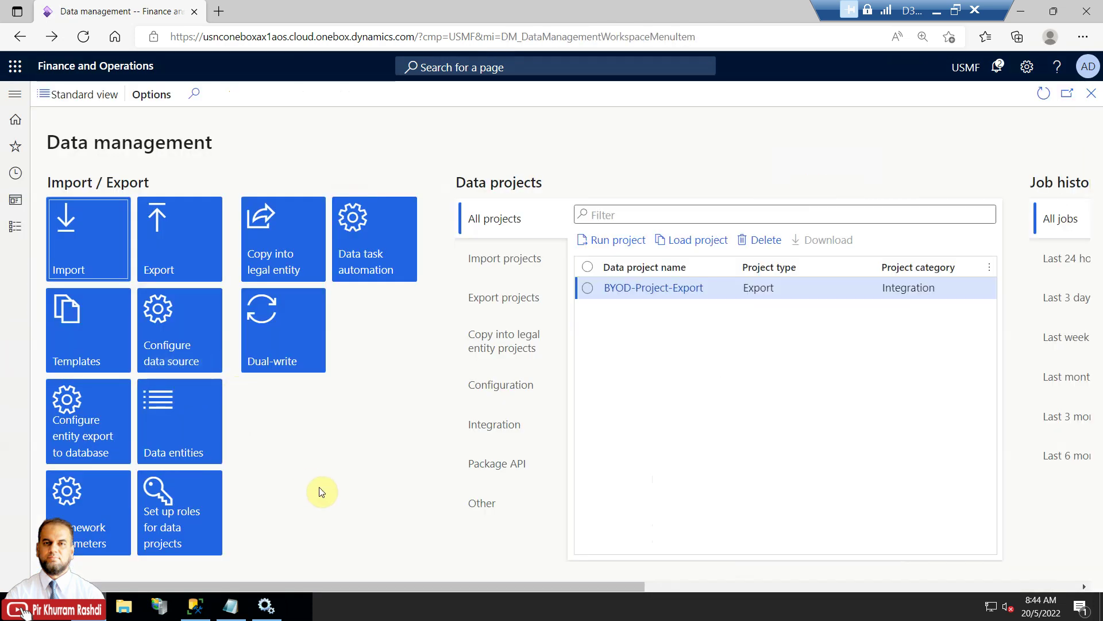
{"action": "left_click", "coordinate": [657, 293]}
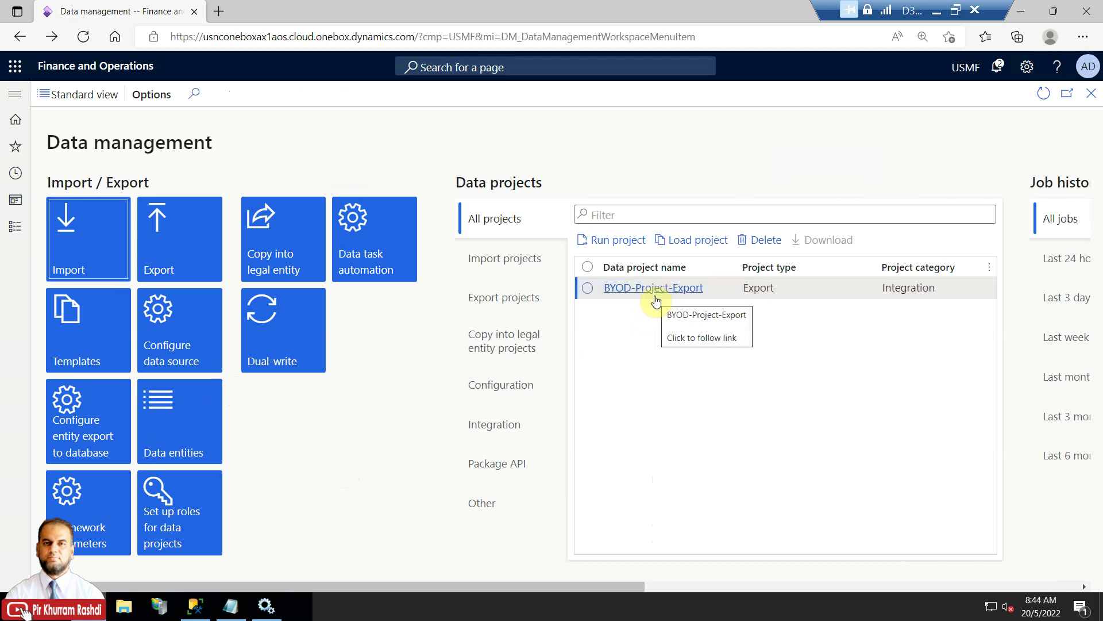
{"action": "left_click", "coordinate": [660, 289]}
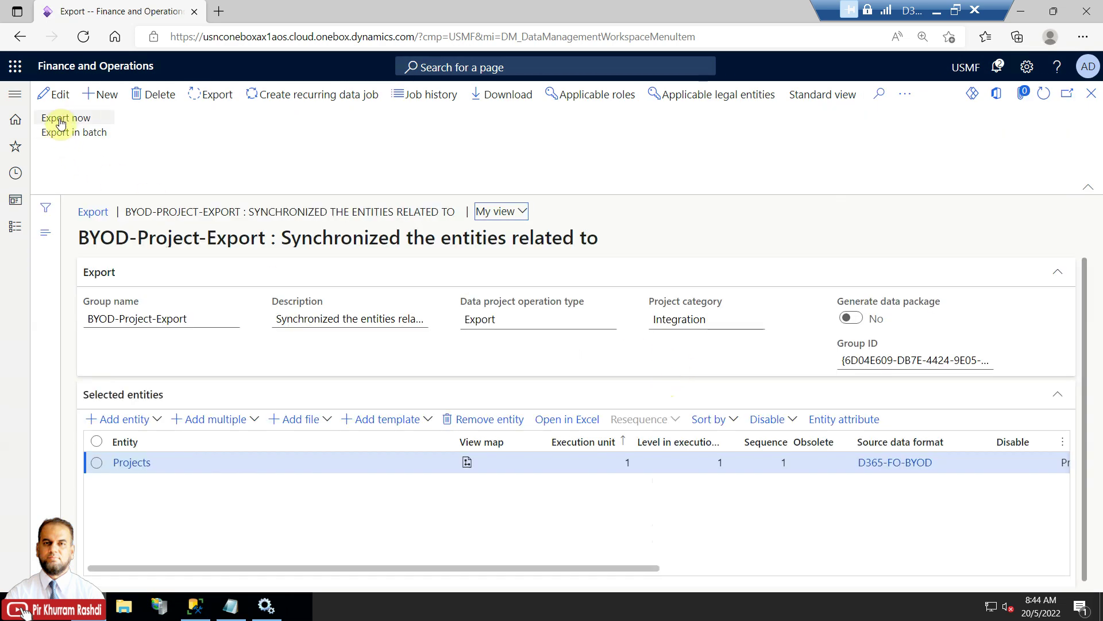
Run Export now and verify the Projects entity exported 1 record with 0 errors.
{"action": "left_click", "coordinate": [61, 123]}
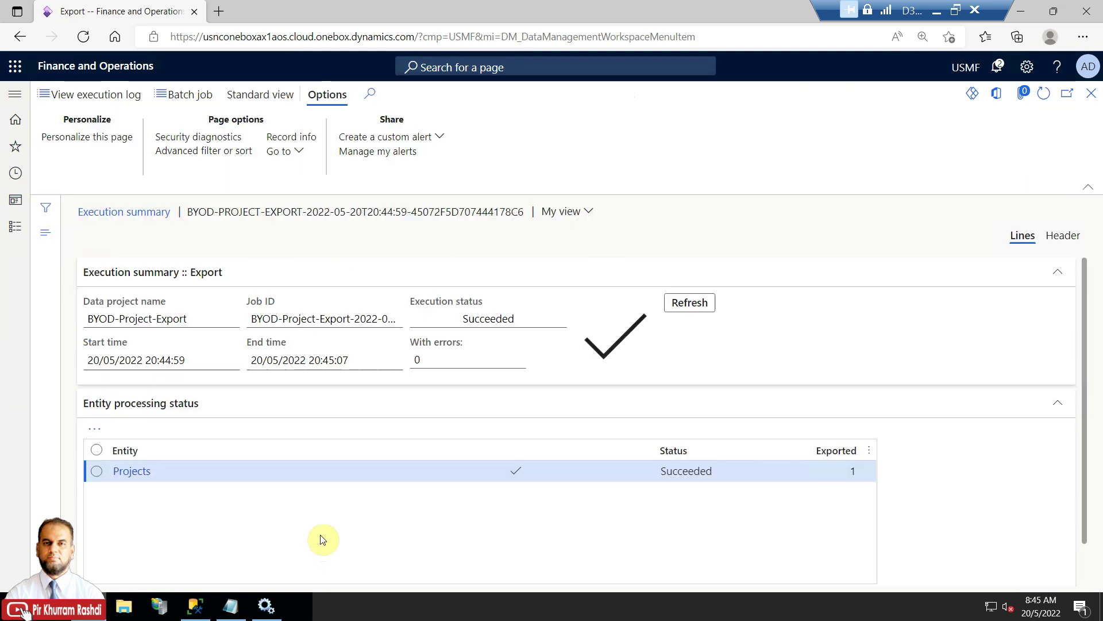
{"action": "left_click", "coordinate": [853, 471]}
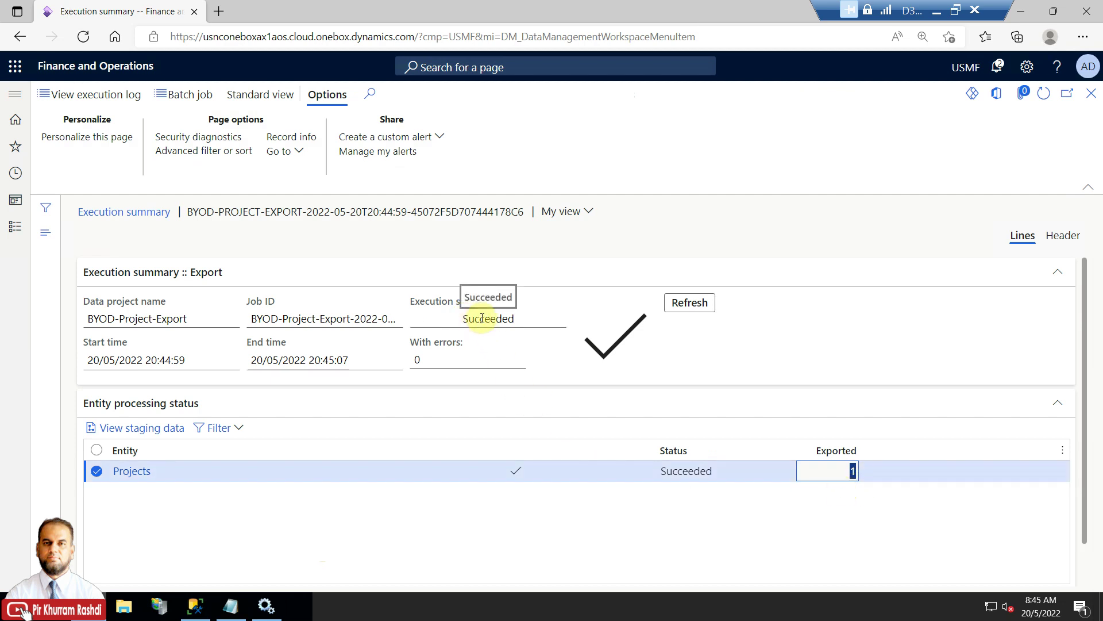
{"action": "left_click", "coordinate": [206, 608]}
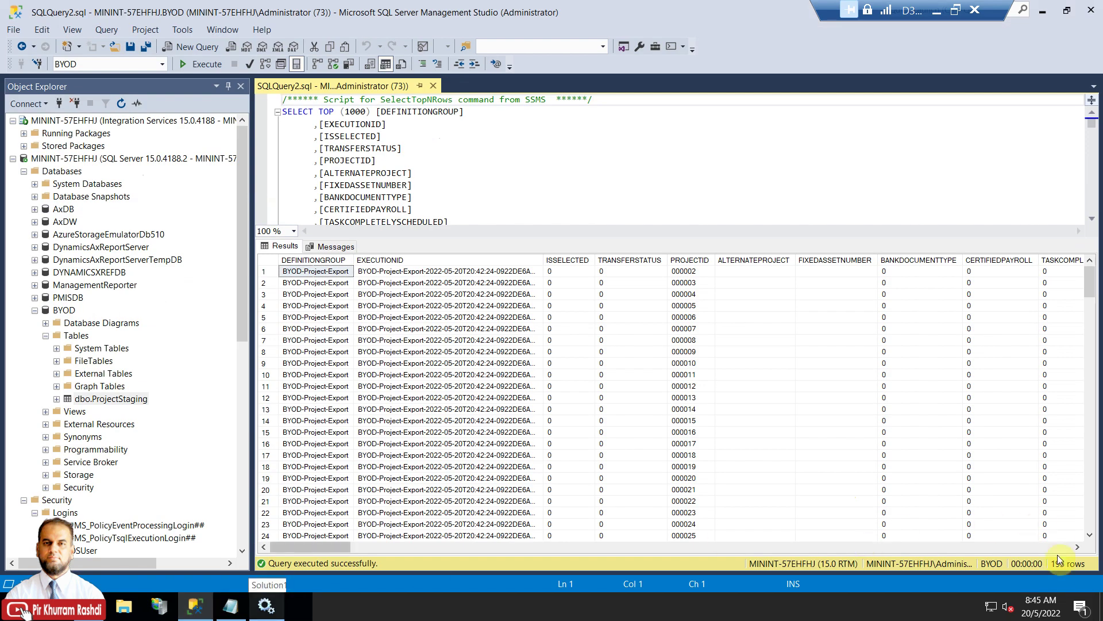
Re-execute the SELECT TOP 1000 query on dbo.ProjectStaging, now showing 196 rows.
{"action": "left_click", "coordinate": [335, 148]}
{"action": "left_click", "coordinate": [208, 69]}
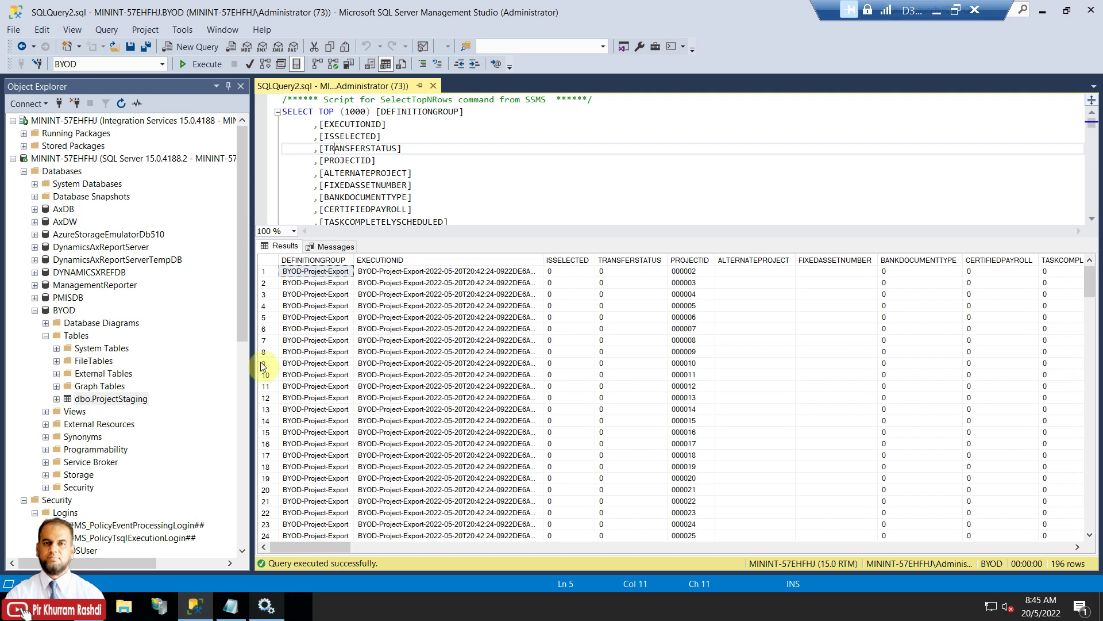
{"action": "left_click_drag", "start_coordinate": [241, 310], "coordinate": [243, 332]}
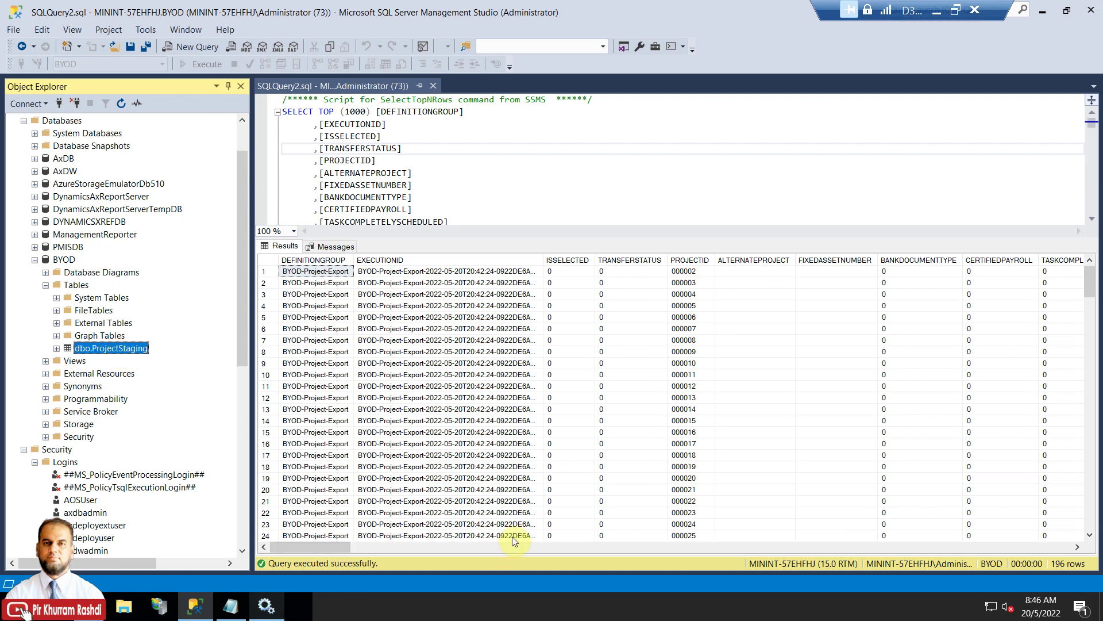
Bring the ConnectionString.txt notes in Notepad in front of the browser.
{"action": "left_click", "coordinate": [299, 604]}
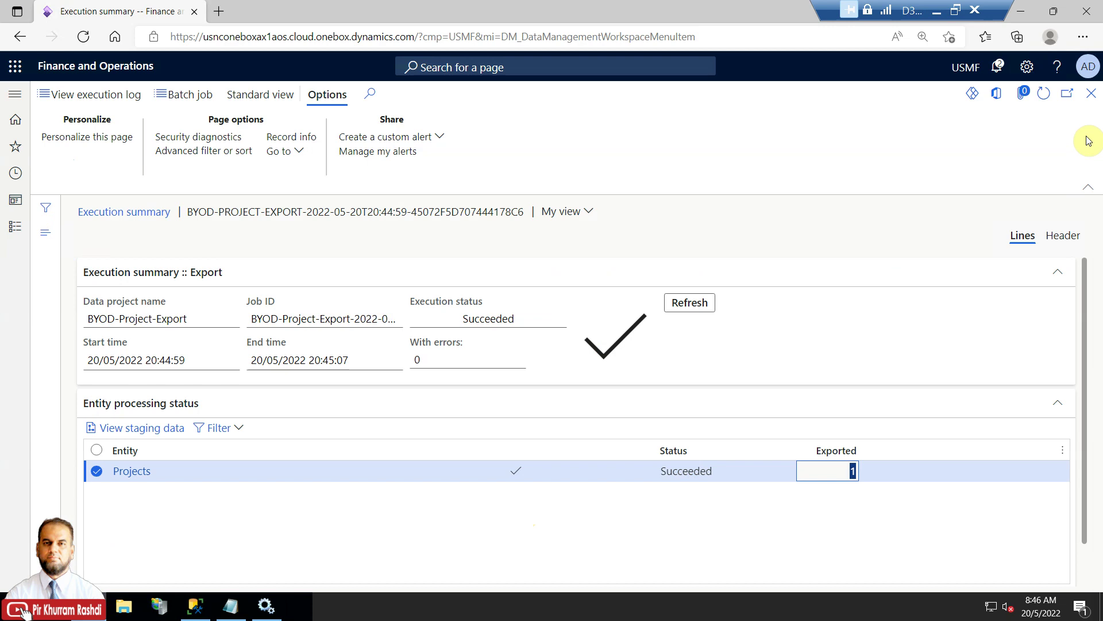
{"action": "left_click", "coordinate": [231, 605]}
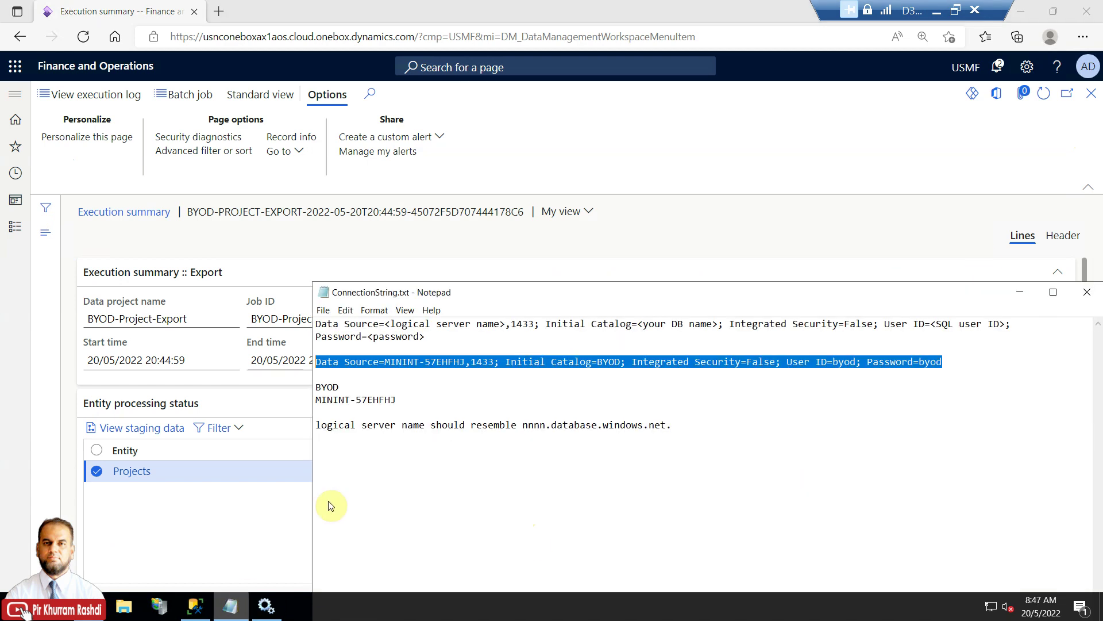
{"action": "left_click", "coordinate": [461, 382]}
Highlight the MININT-57EHFHJ,1433 Data Source and the nnnn.database.windows.net server name format.
{"action": "mouse_move", "coordinate": [385, 363]}
{"action": "left_mouse_down"}
{"action": "mouse_move", "coordinate": [468, 362]}
{"action": "mouse_move", "coordinate": [388, 367]}
{"action": "left_mouse_up"}
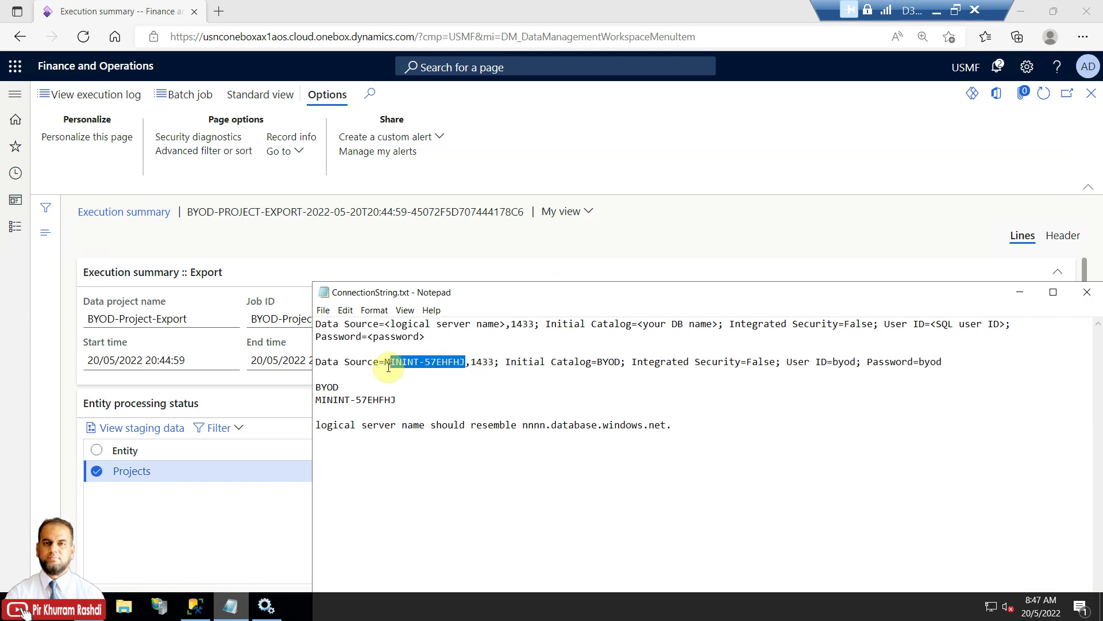
{"action": "left_click_drag", "start_coordinate": [522, 430], "coordinate": [684, 424]}
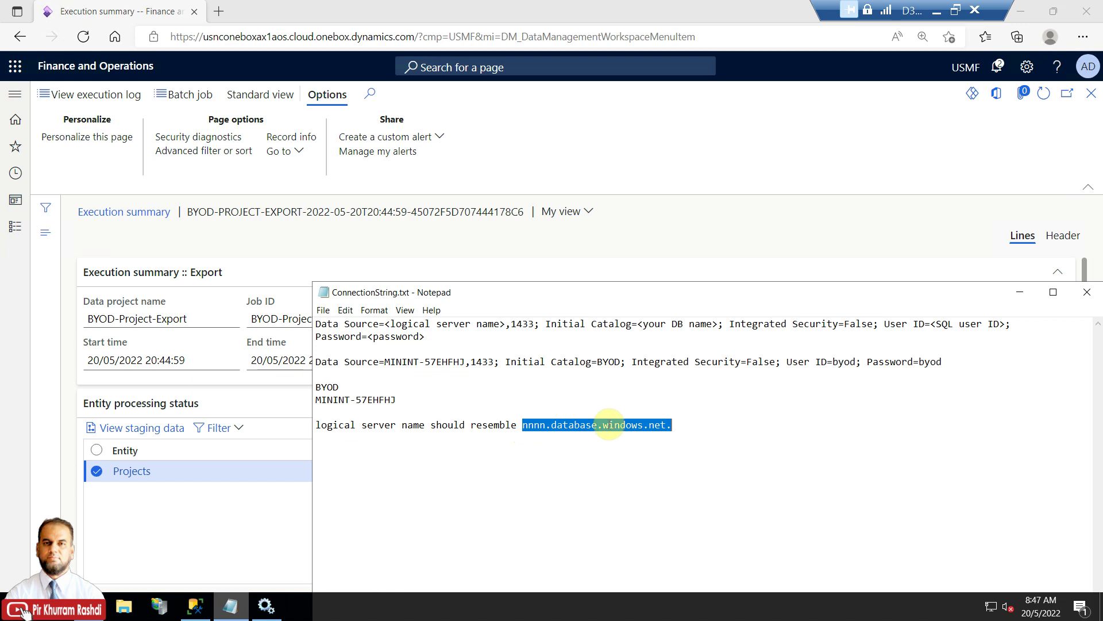
{"action": "left_click", "coordinate": [608, 425]}
{"action": "left_click_drag", "start_coordinate": [551, 425], "coordinate": [676, 426]}
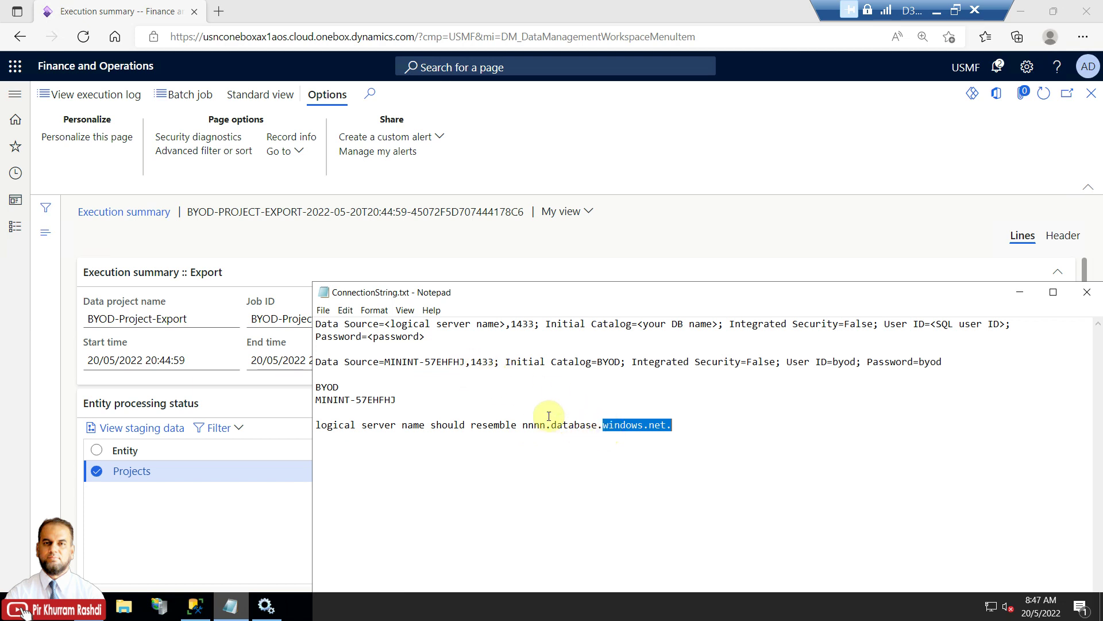
{"action": "left_click_drag", "start_coordinate": [384, 361], "coordinate": [465, 362]}
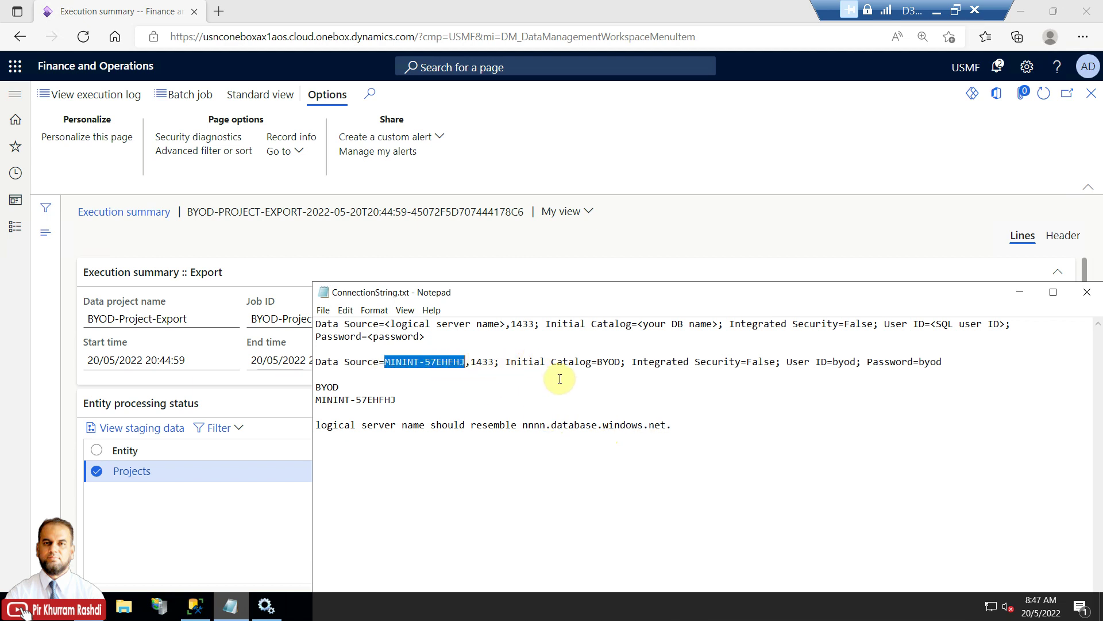